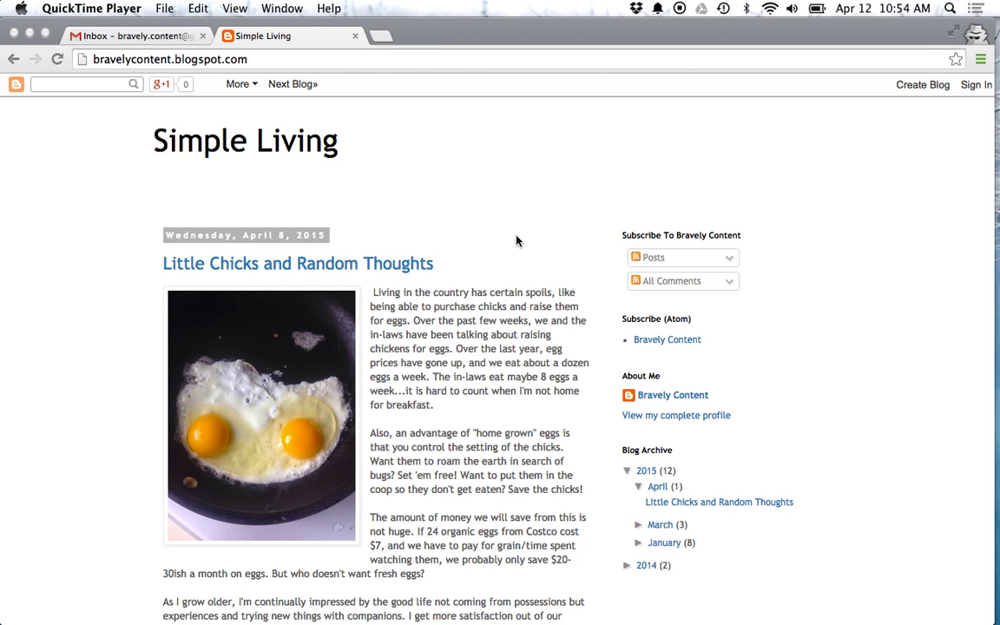
Step: Load everydollar.com in a new Chrome tab and go to its Sign Up (It's Free!) page
click(380, 34)
click(381, 35)
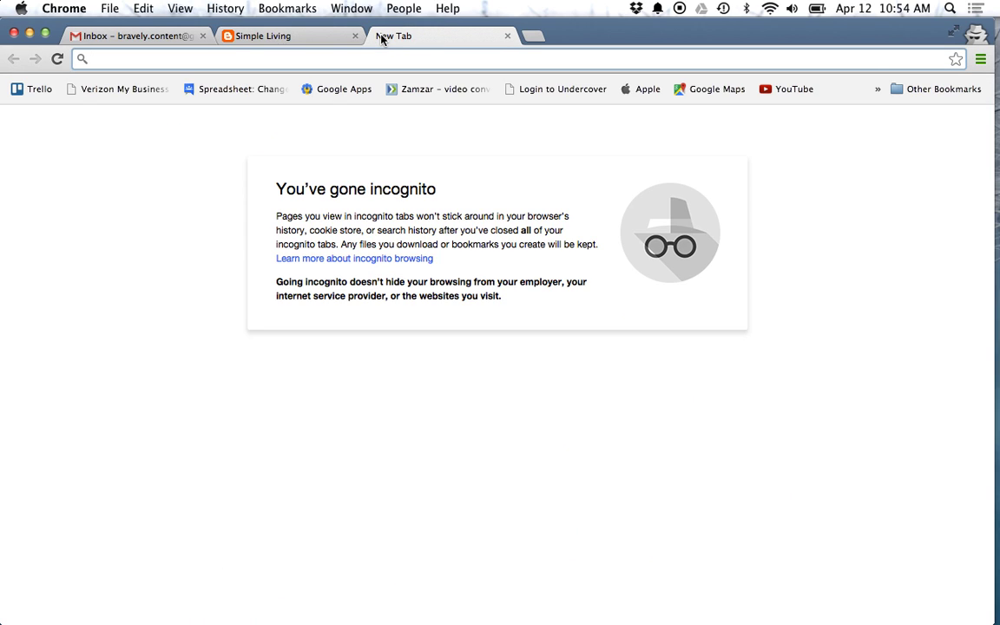
text(every)
key(Right)
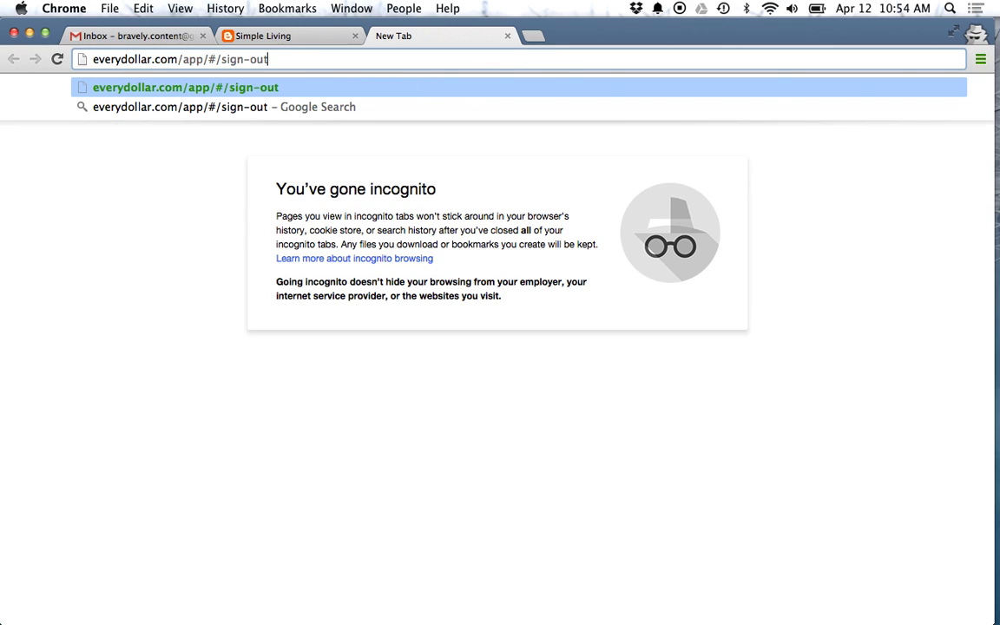
drag(265, 58, 181, 58)
key(BackSpace)
key(Return)
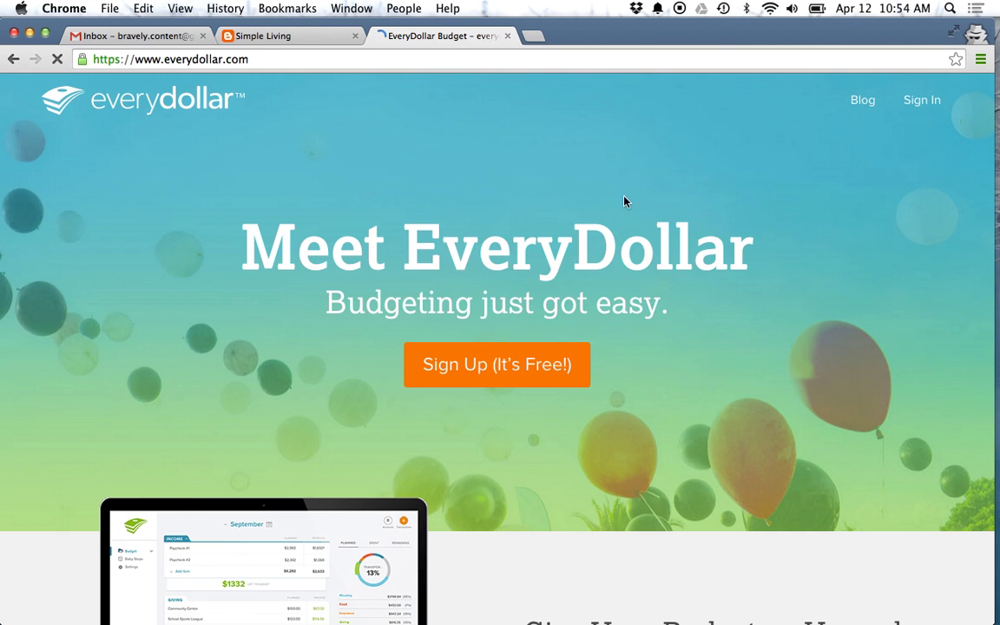
click(542, 368)
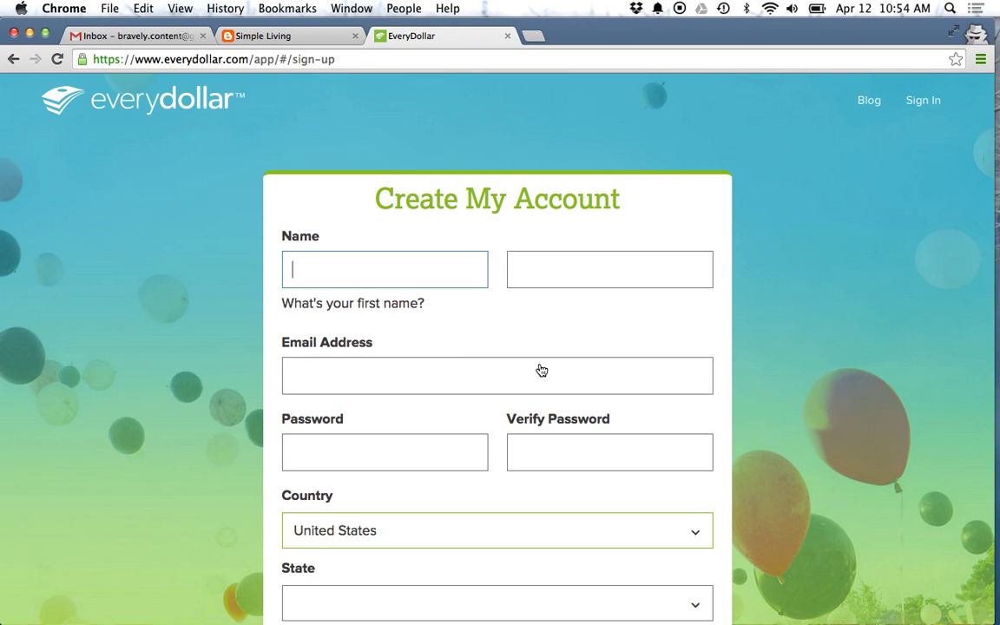
Step: Fill in the user's first and last name, e-mail address and account password
text(Bravely)
key(Tab)
text(Content)
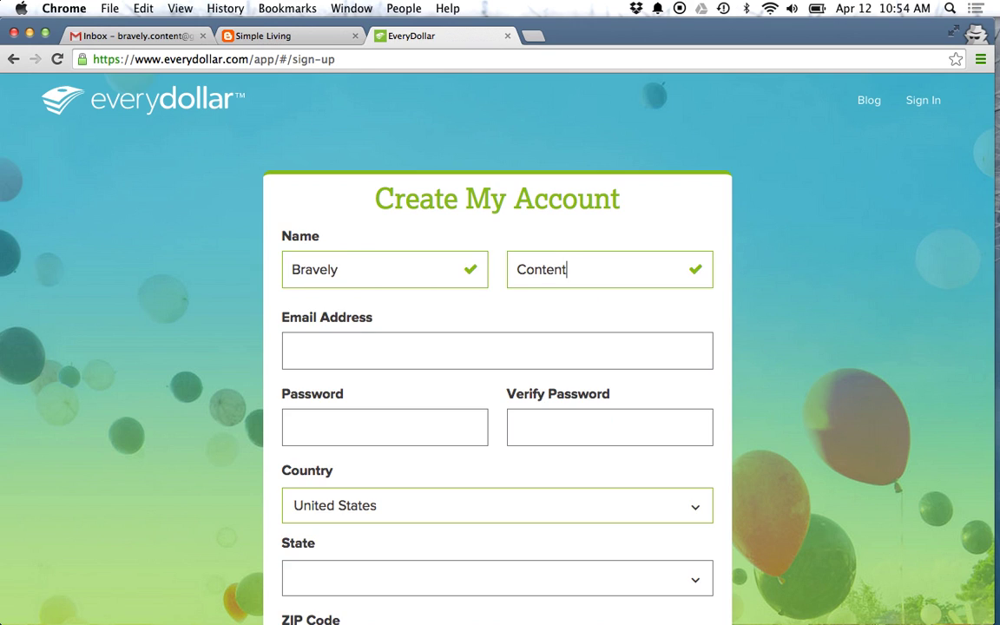
key(Tab)
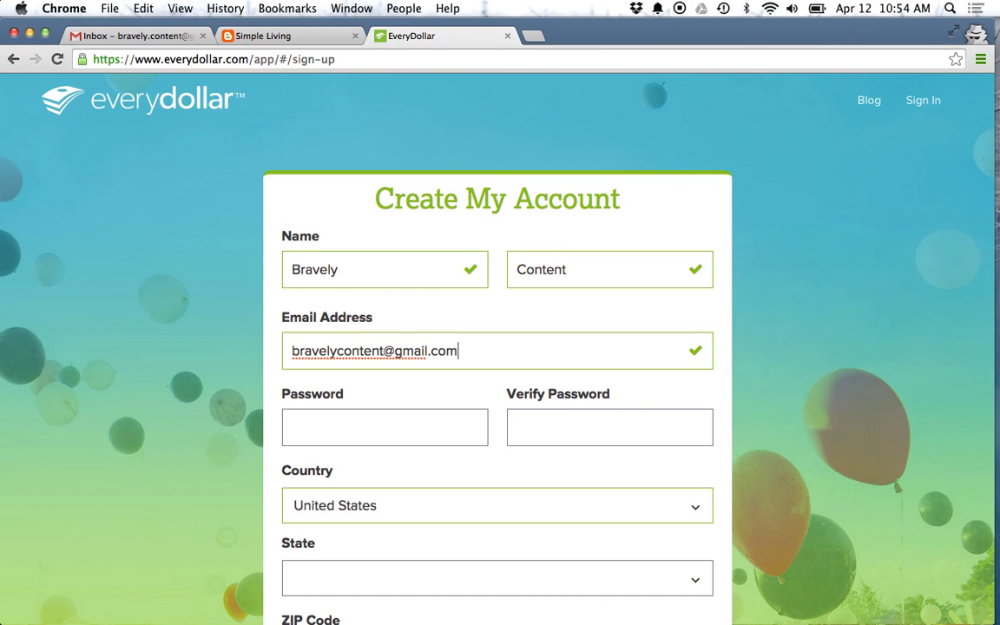
key(Tab)
text(••••••••••••)
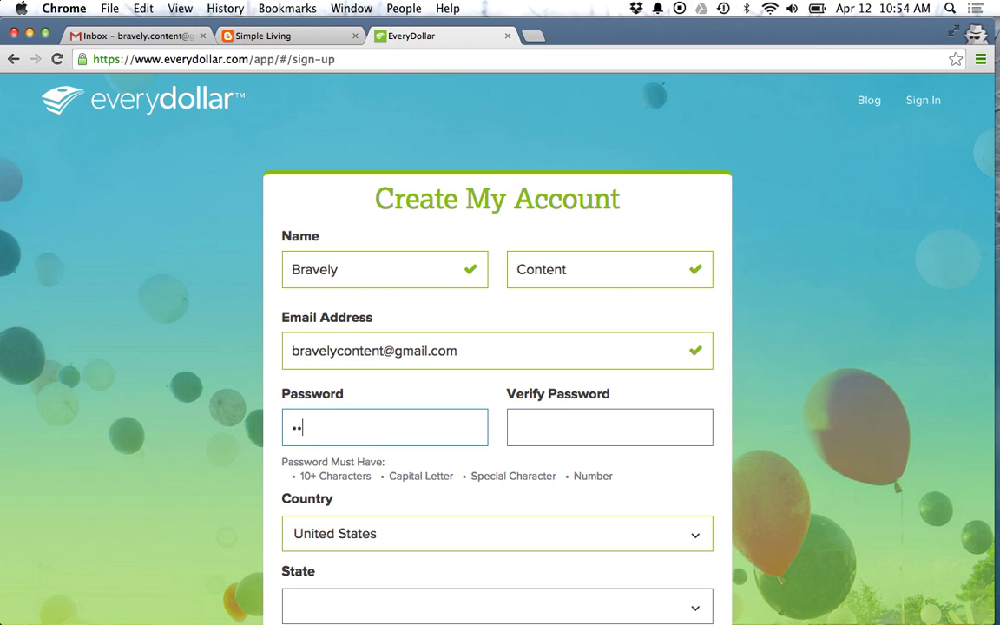
text(•)
key(Tab)
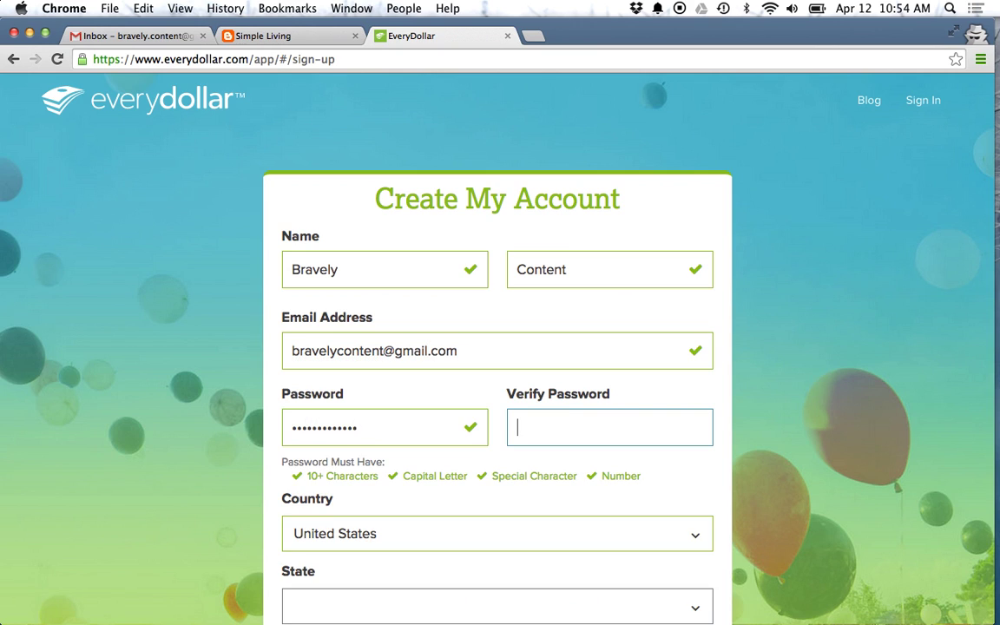
text(•••••••••••••)
Step: Set State to California and ZIP to 95678, then submit Create My Account
scroll(477, 513, down, 1)
scroll(477, 513, down, 5)
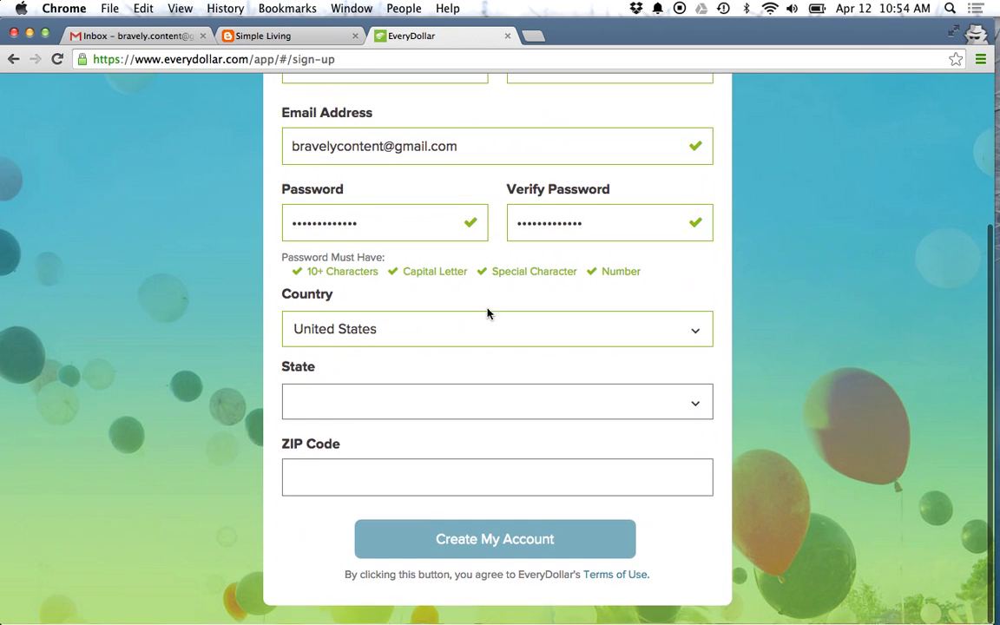
click(442, 395)
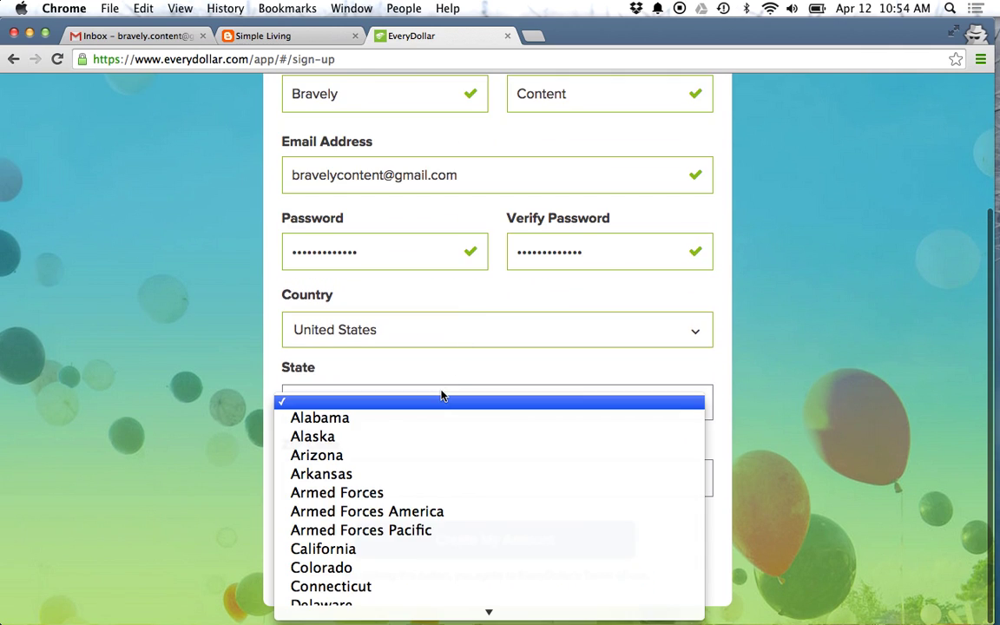
click(346, 549)
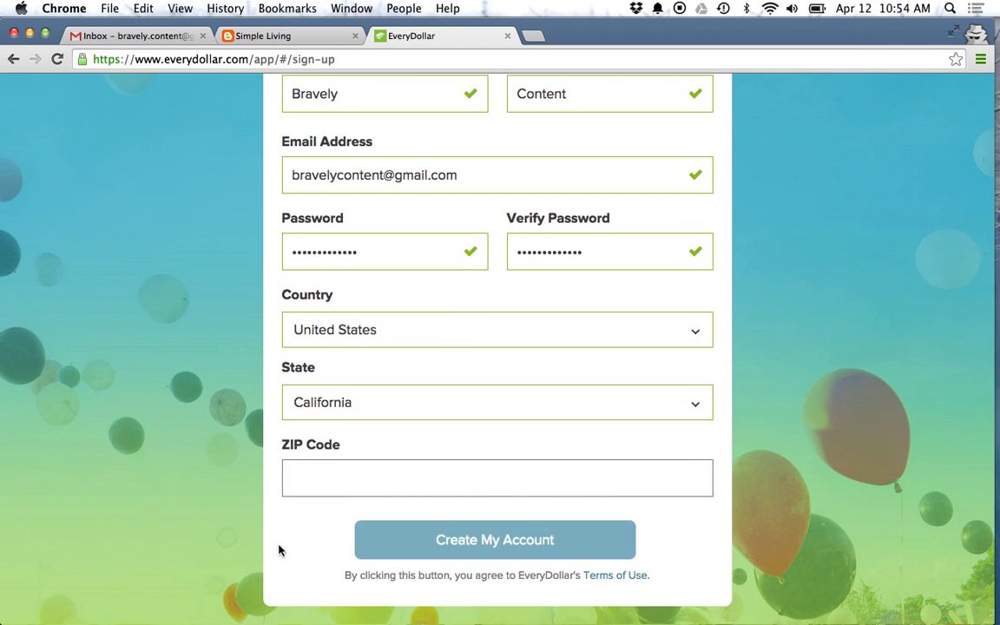
click(375, 466)
text(95678)
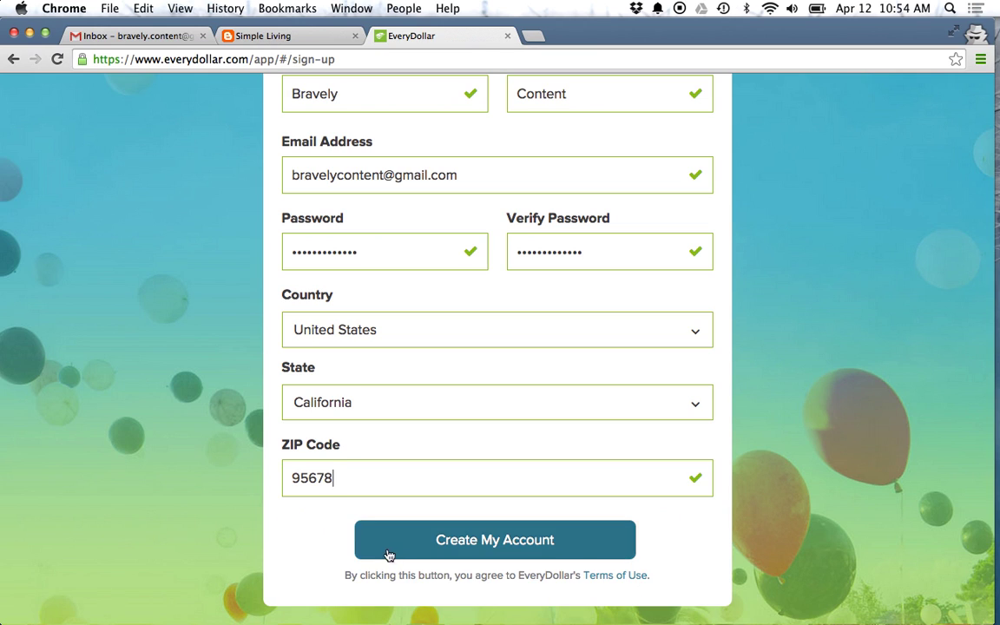
click(395, 550)
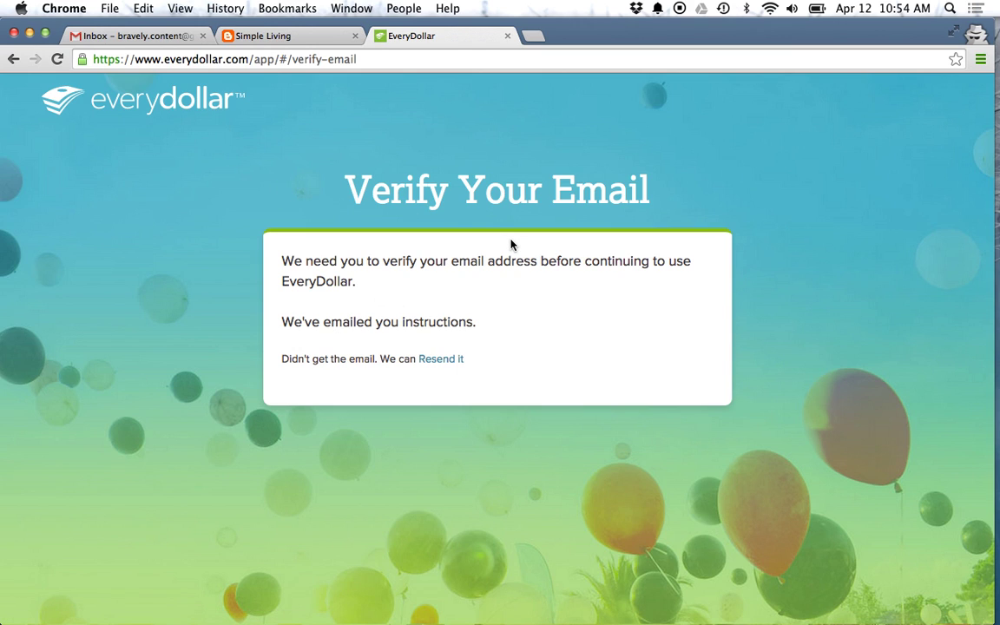
Step: Verify the account from EveryDollar's email in Gmail's Promotions, closing the duplicate tab
key(super+1)
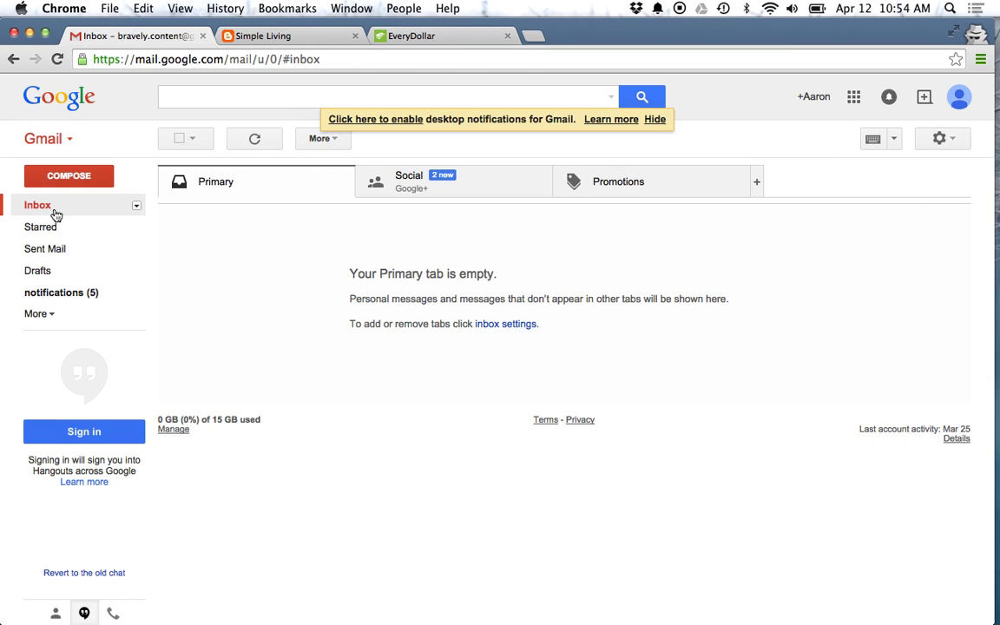
click(37, 206)
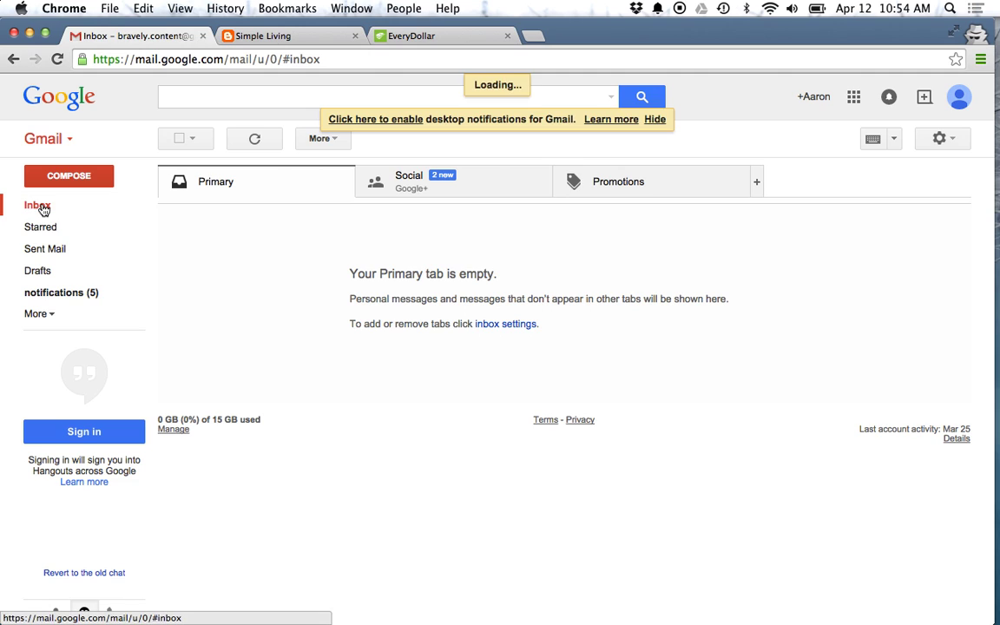
click(602, 178)
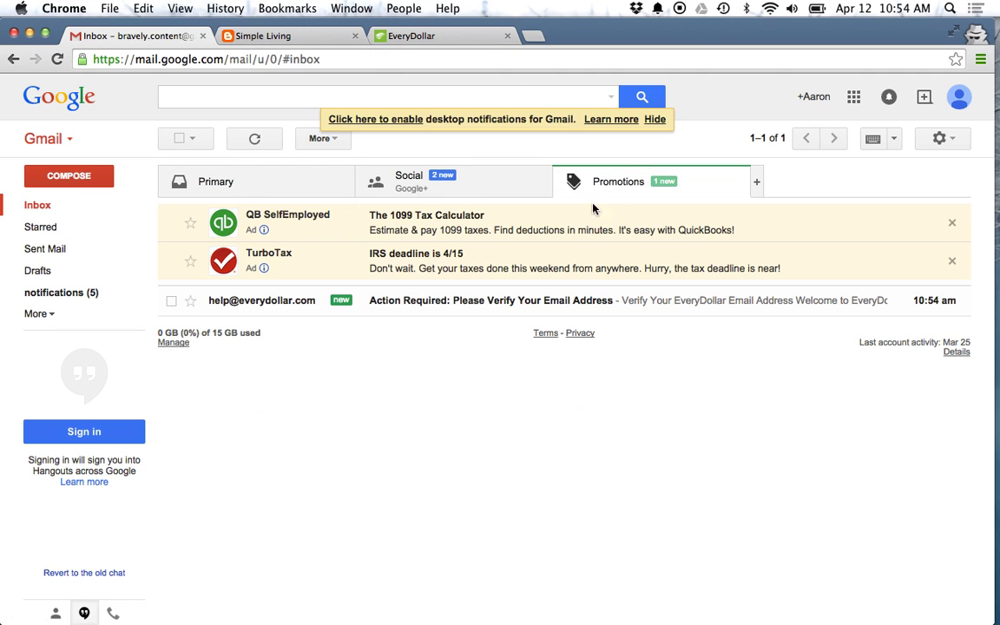
click(443, 301)
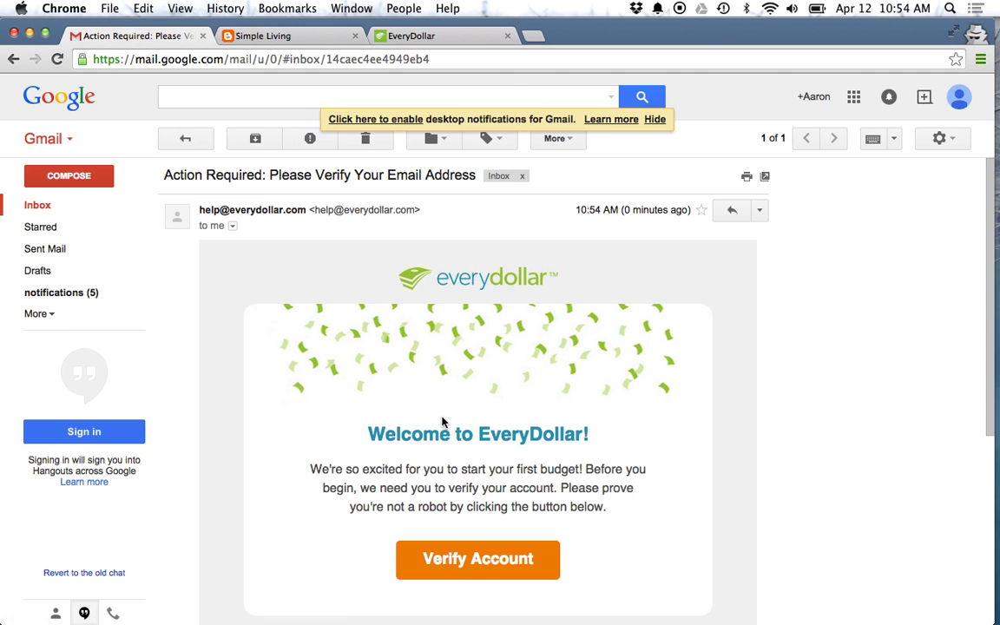
click(483, 566)
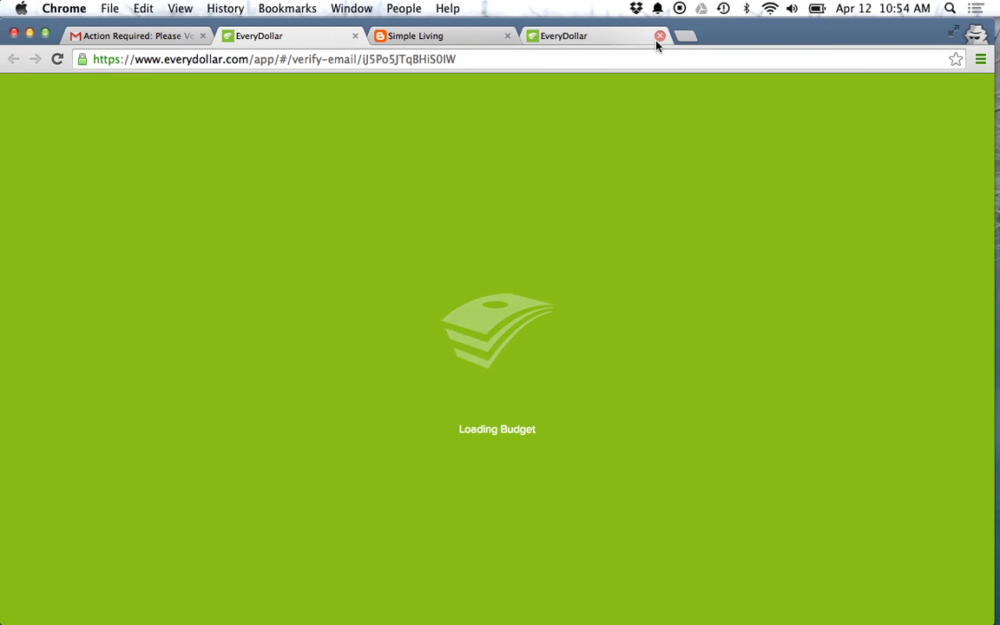
click(659, 36)
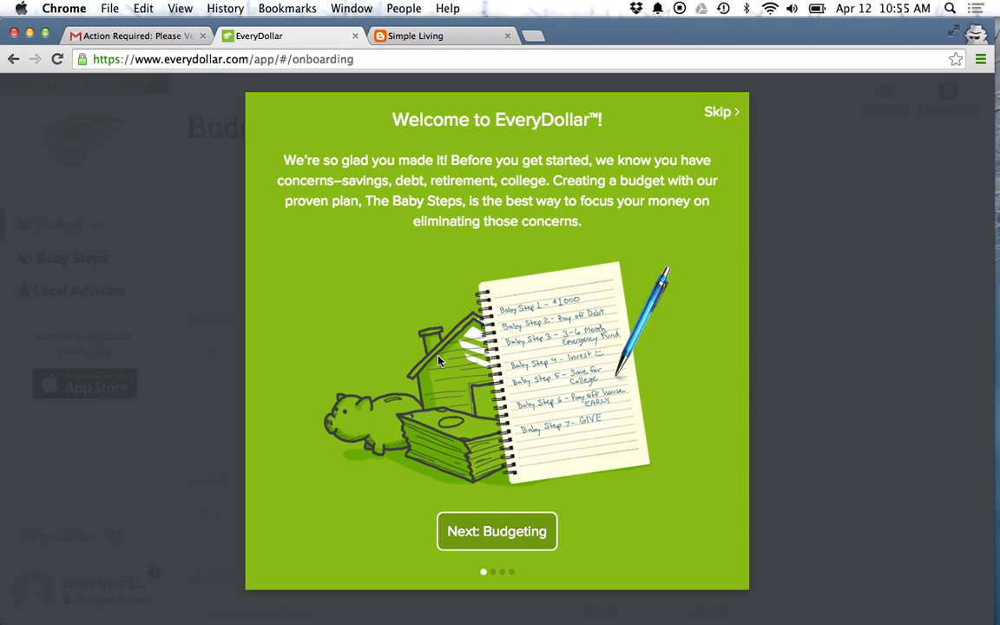
Step: Step through the budgeting, spending and Plus onboarding slides, then continue with the free version
click(485, 526)
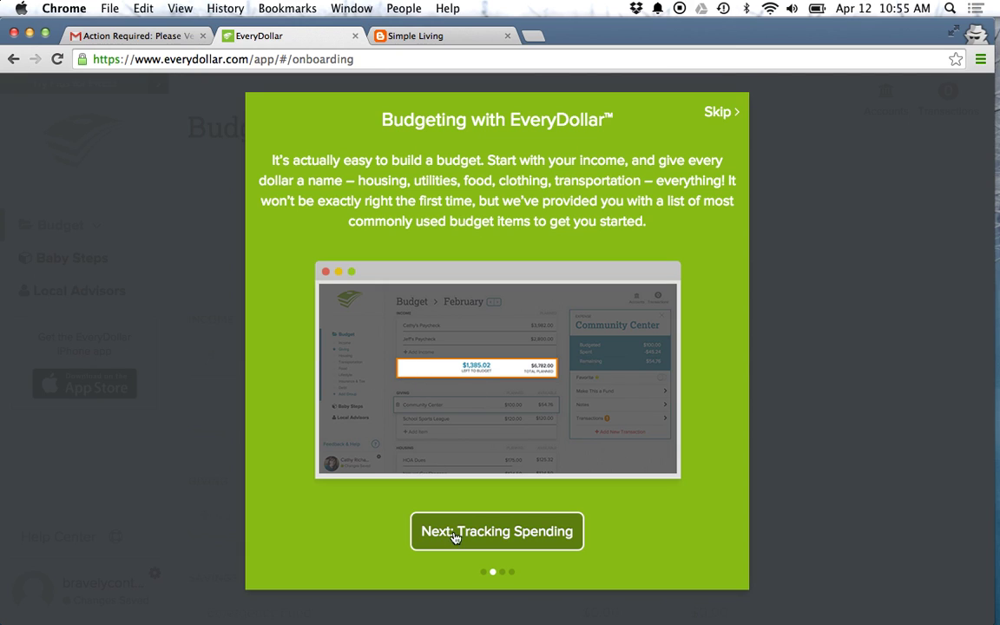
click(459, 531)
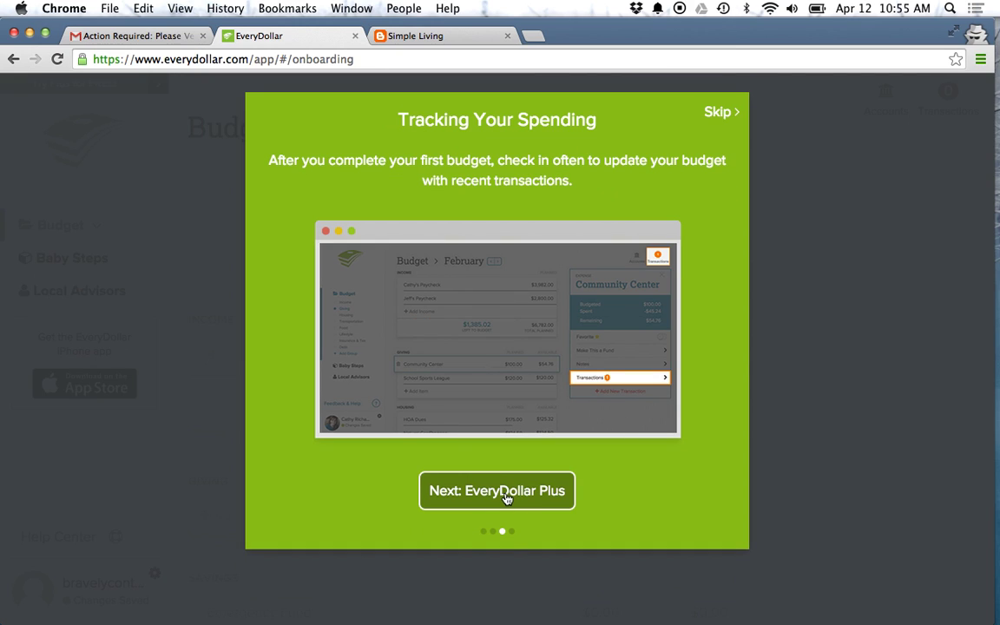
click(508, 496)
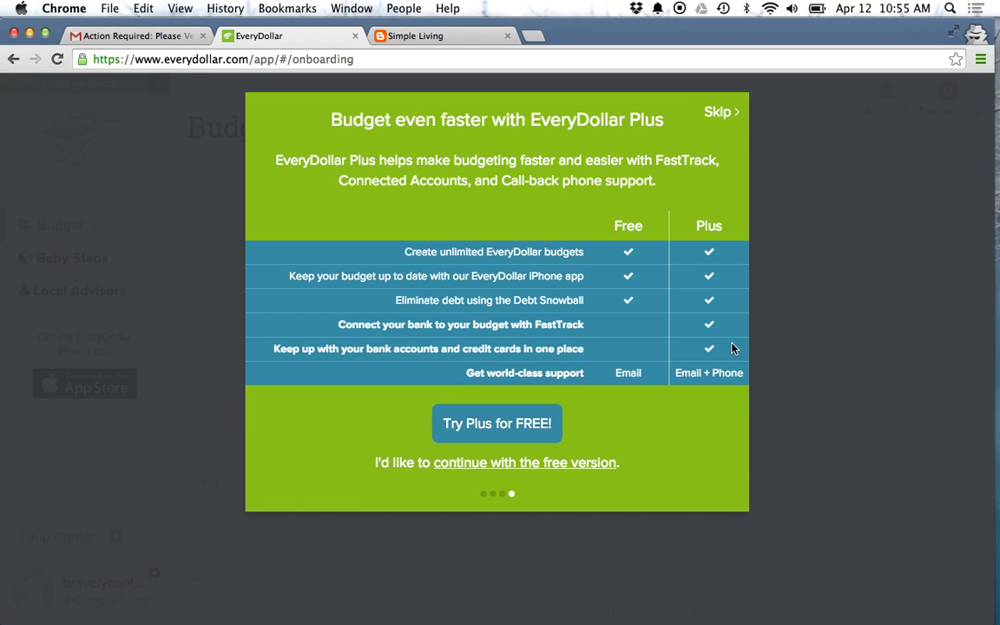
click(715, 114)
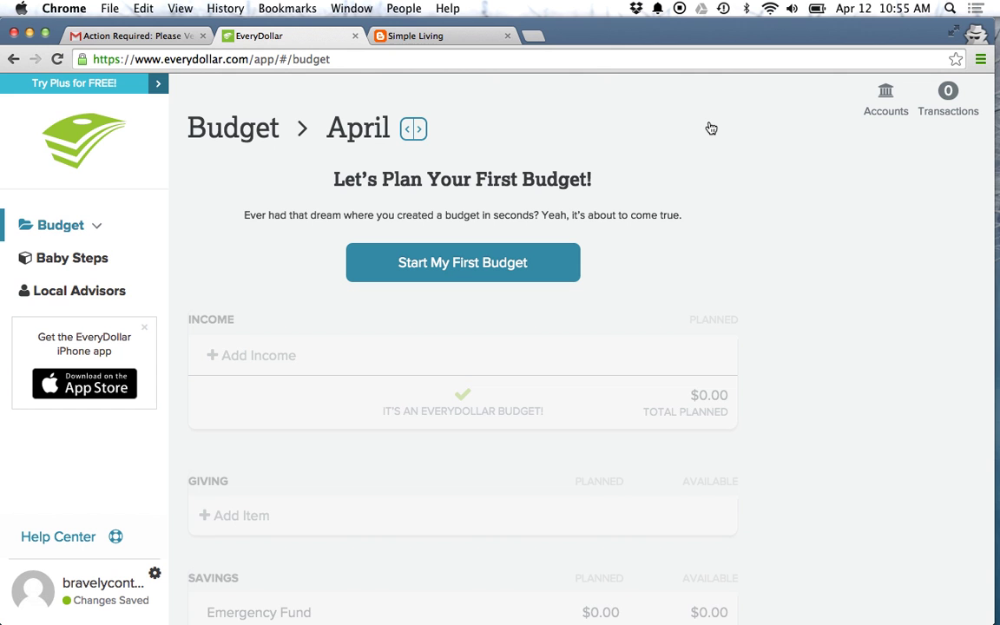
Step: Start the first budget and add a Church item under Giving planned at $100
click(494, 258)
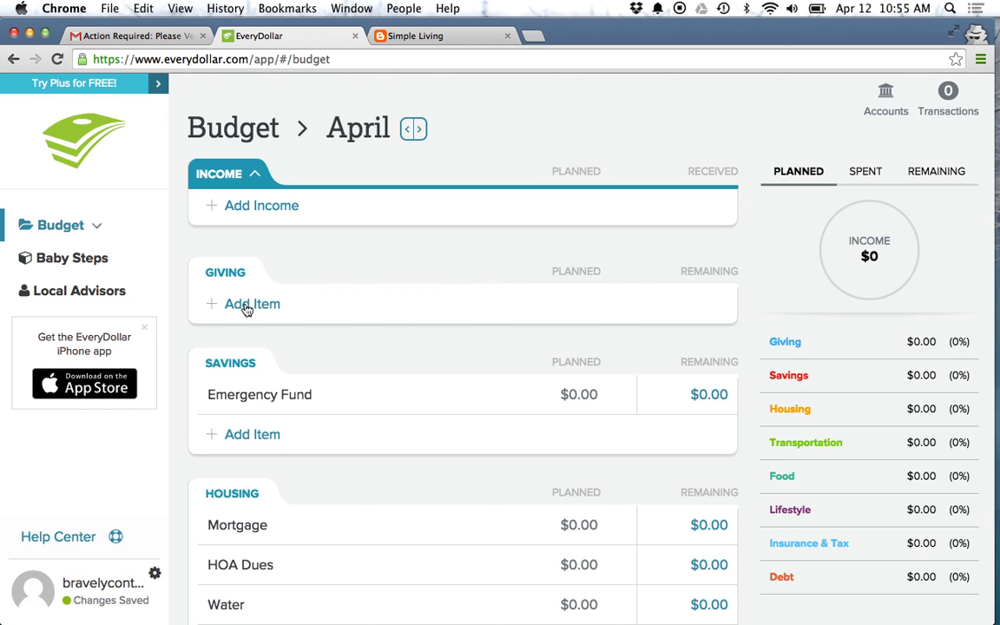
click(277, 303)
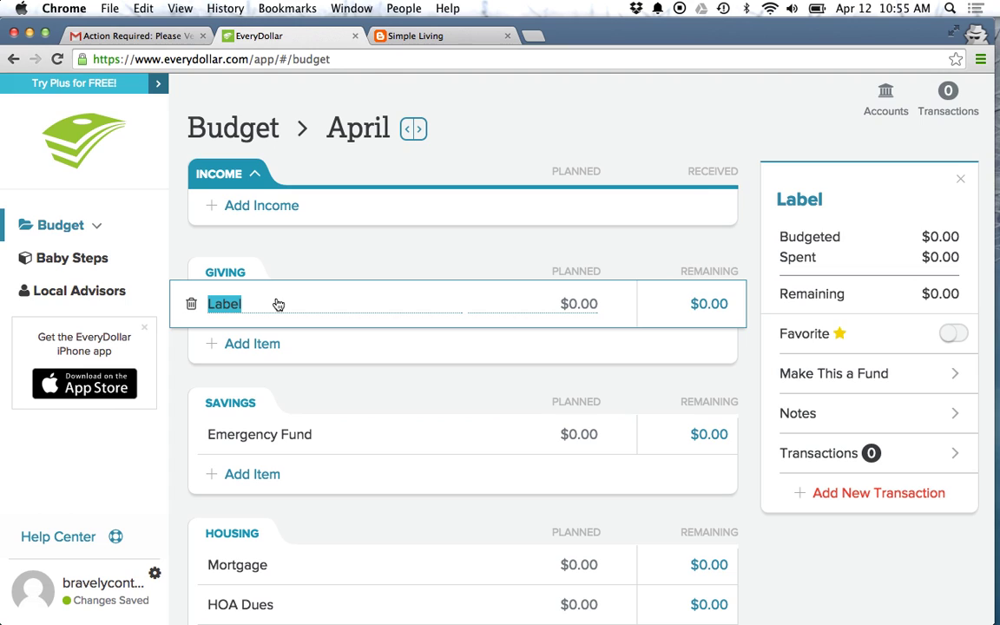
text(Church)
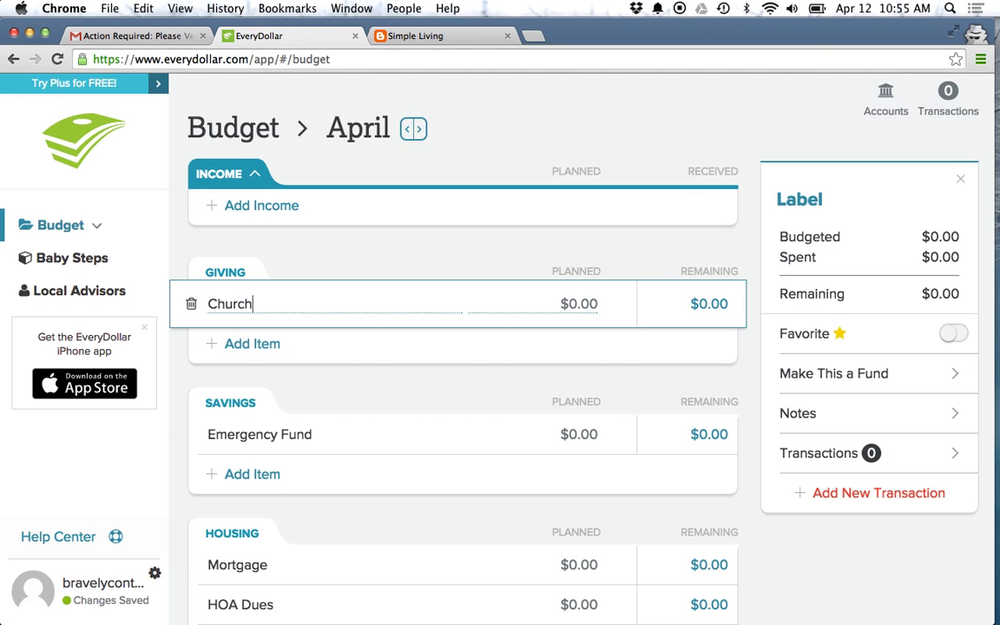
click(562, 306)
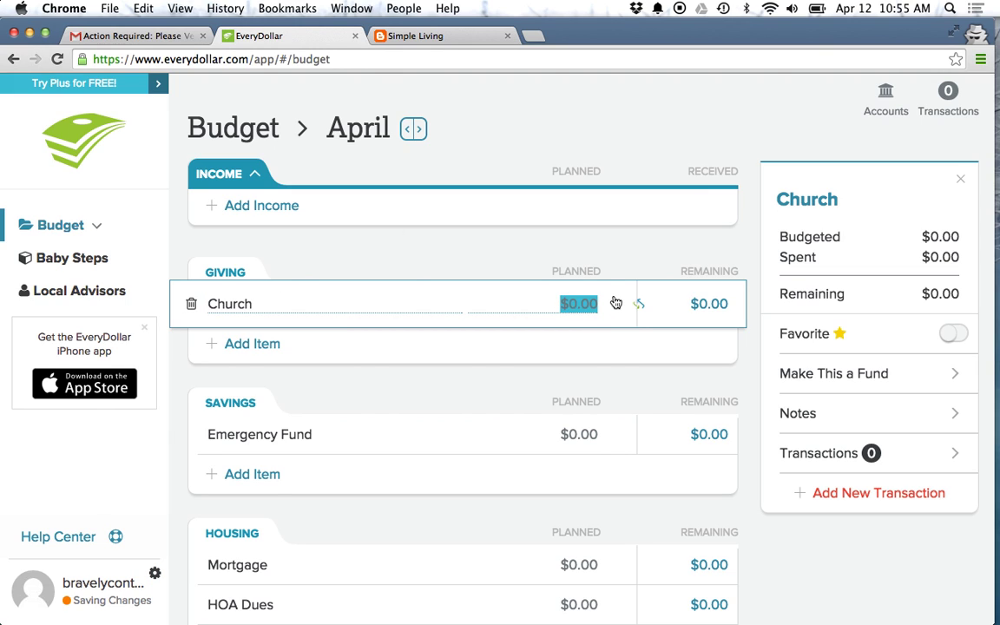
text(100)
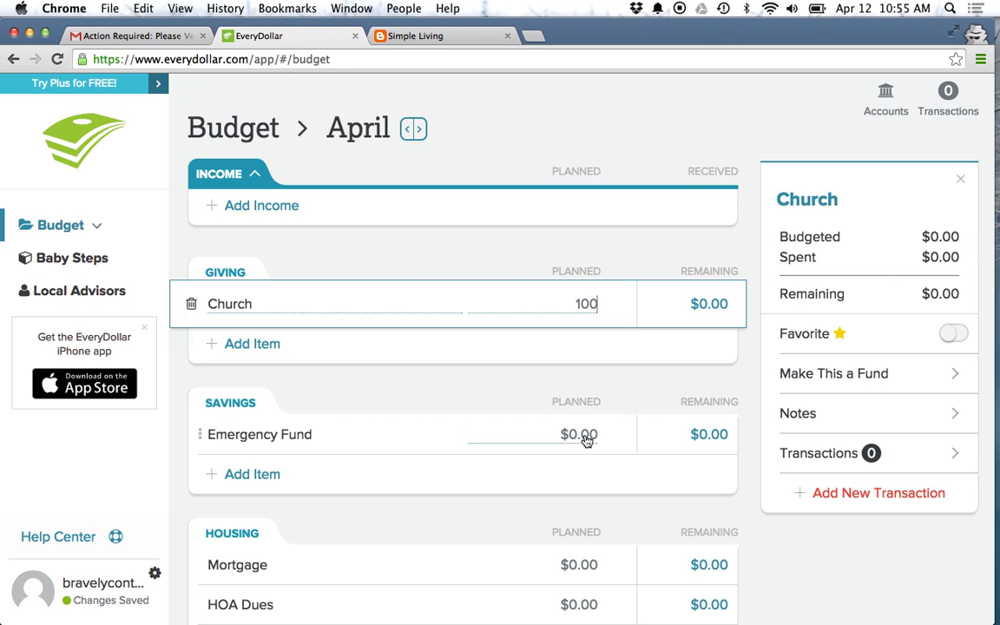
Step: Plan $50 for the Emergency Fund
click(582, 439)
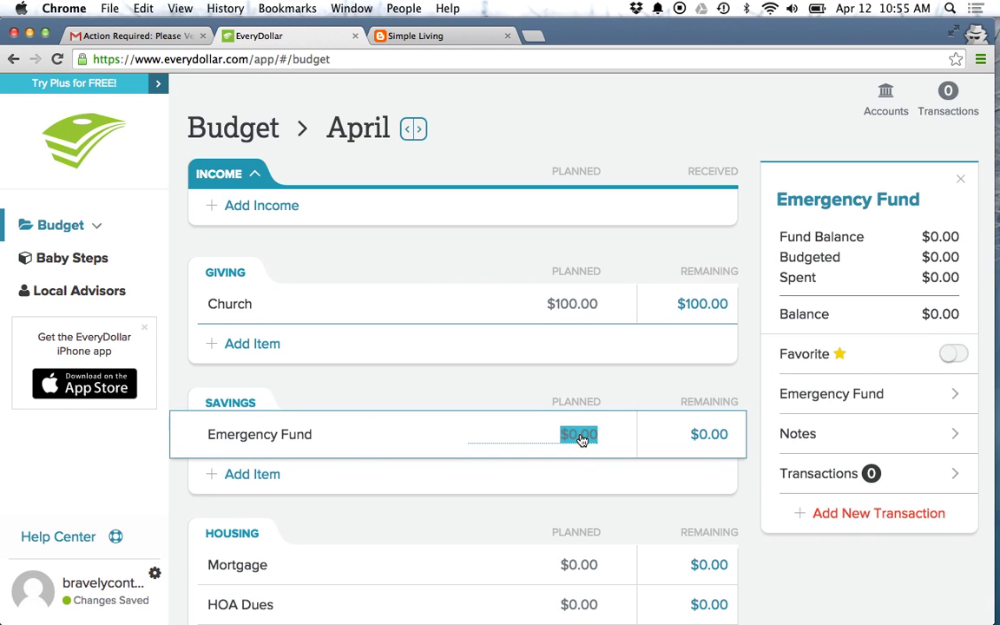
text(50)
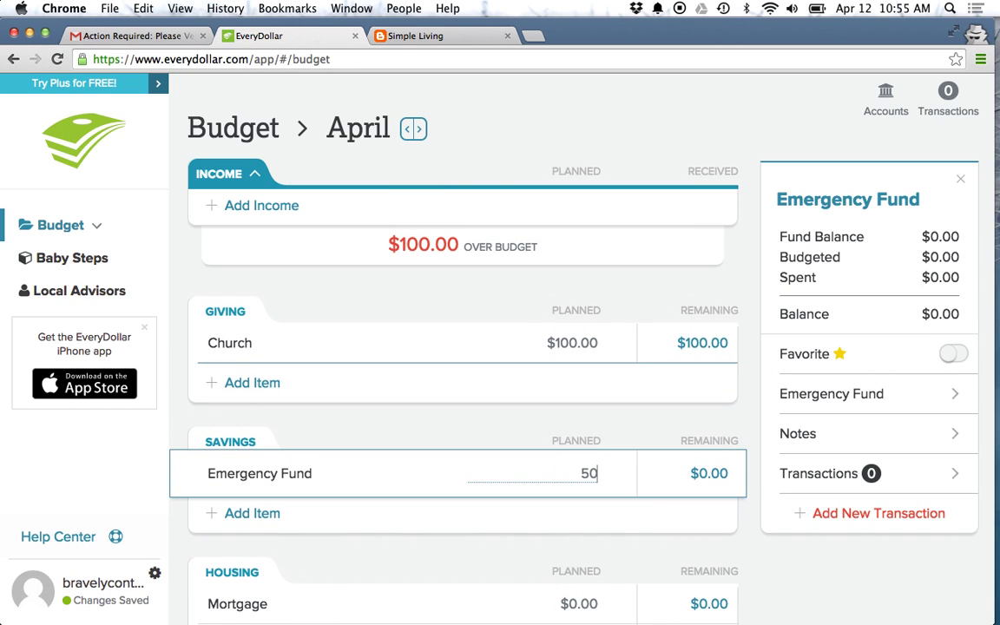
key(Return)
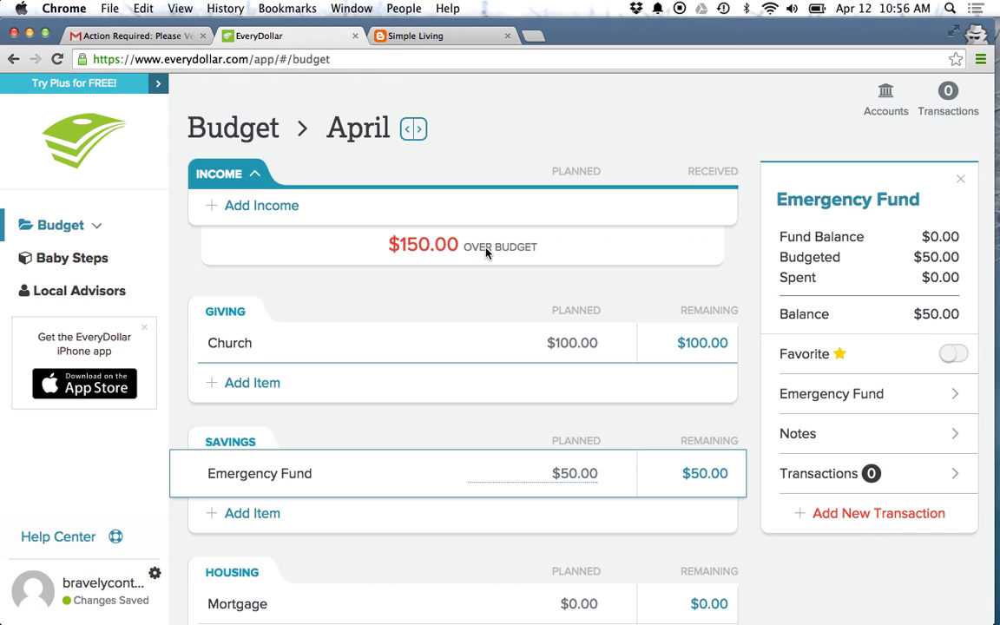
scroll(486, 250, down, 1)
scroll(486, 250, up, 1)
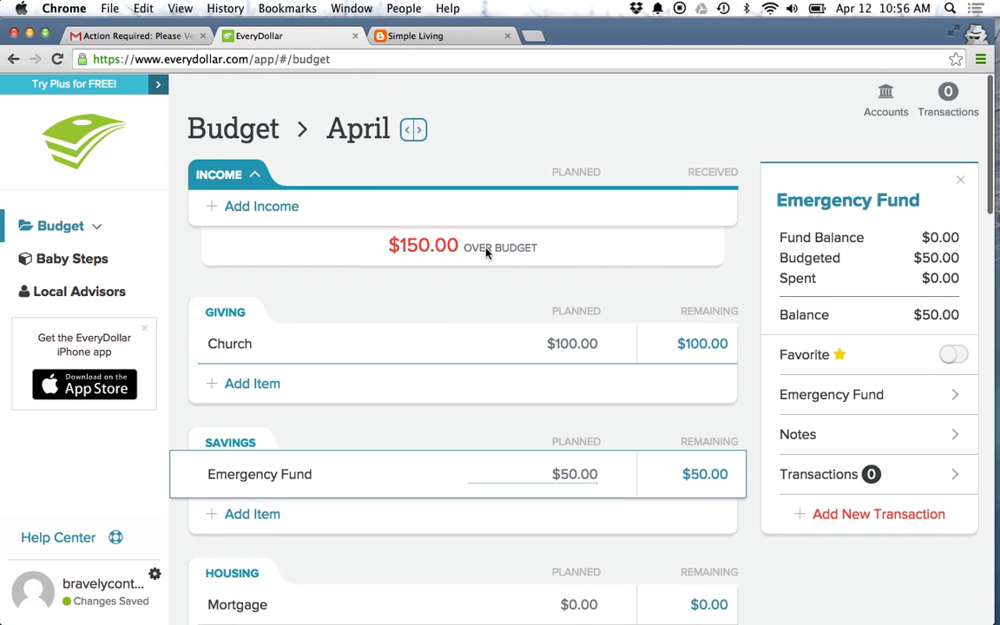
Step: Add an income line named 'Fictional Income' with a planned amount of $4,000
click(261, 206)
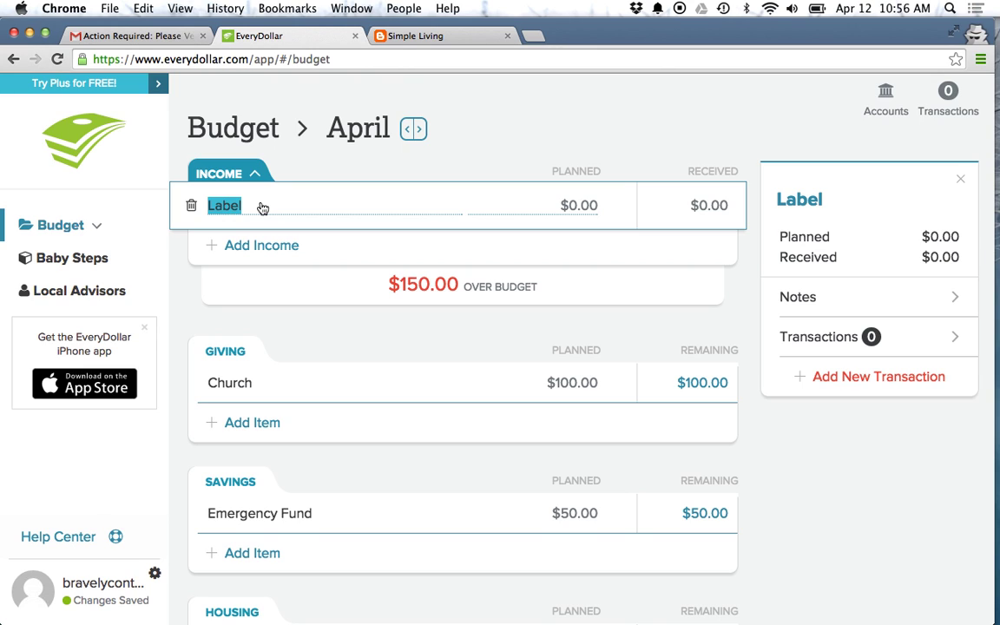
text(4000)
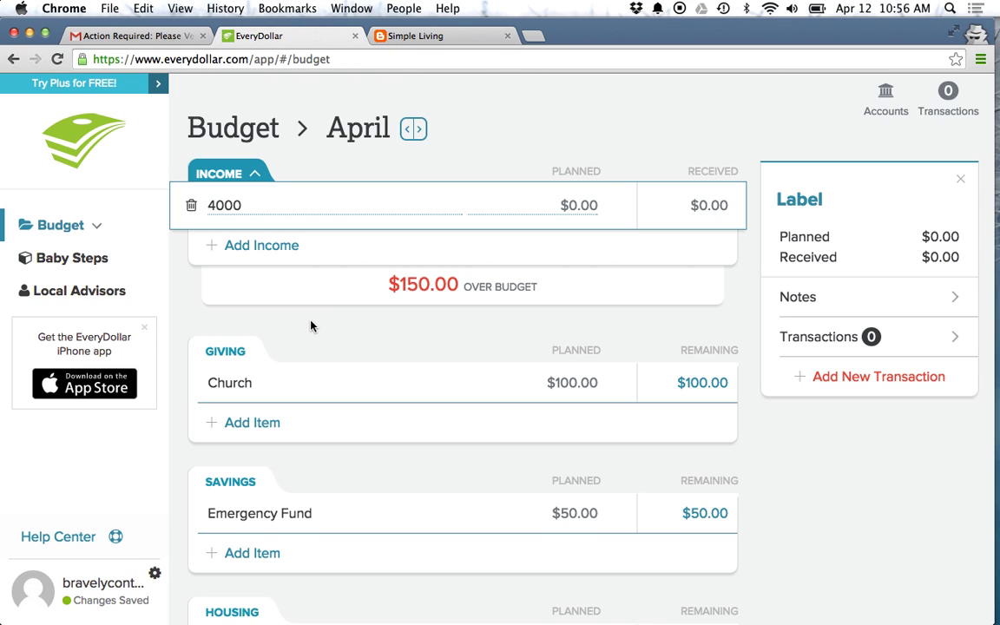
double_click(242, 206)
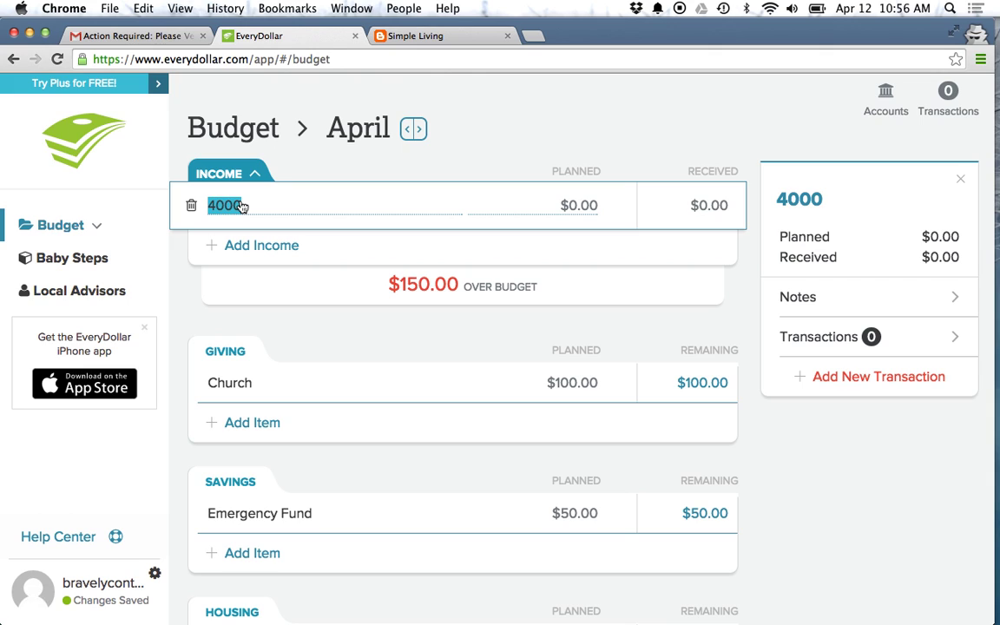
text(Fictional Income)
click(576, 206)
text(4,00)
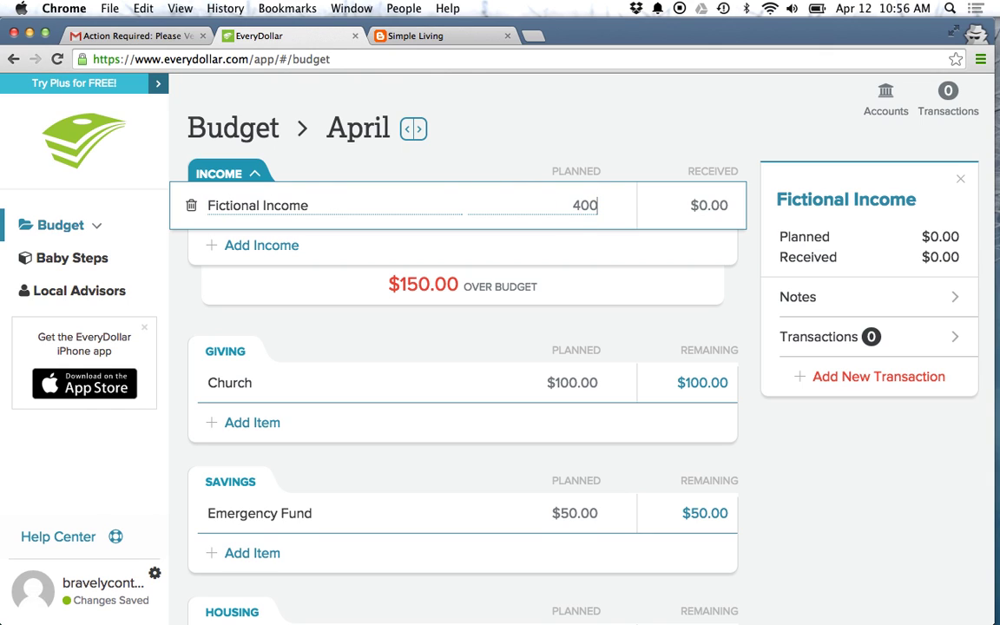
text(0)
click(491, 330)
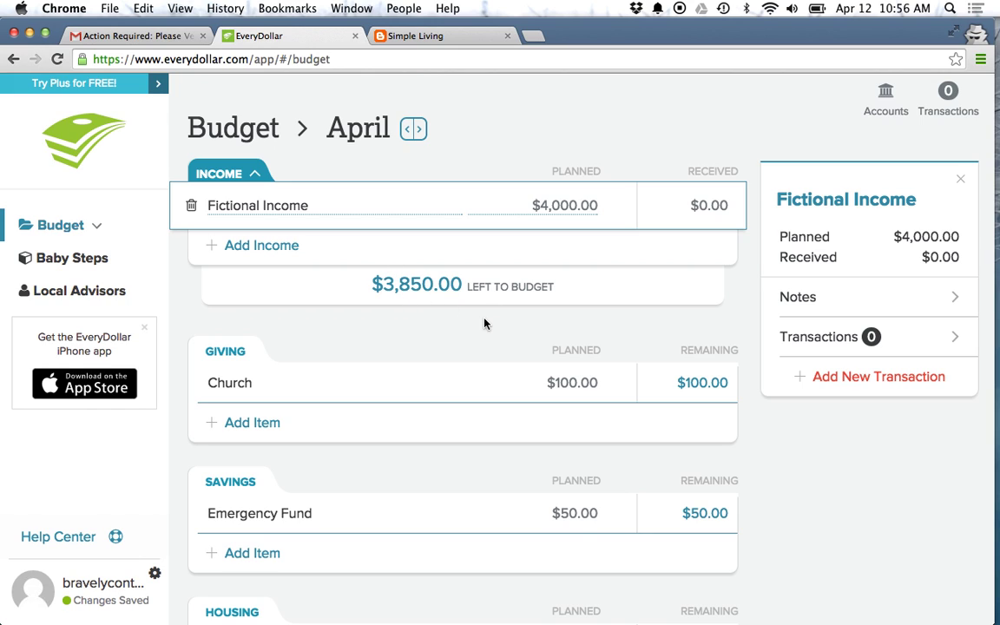
Step: Plan Mortgage $1,500, Water $25, Natural Gas/Propane $75 and Electricity $50 under Housing
scroll(488, 355, down, 5)
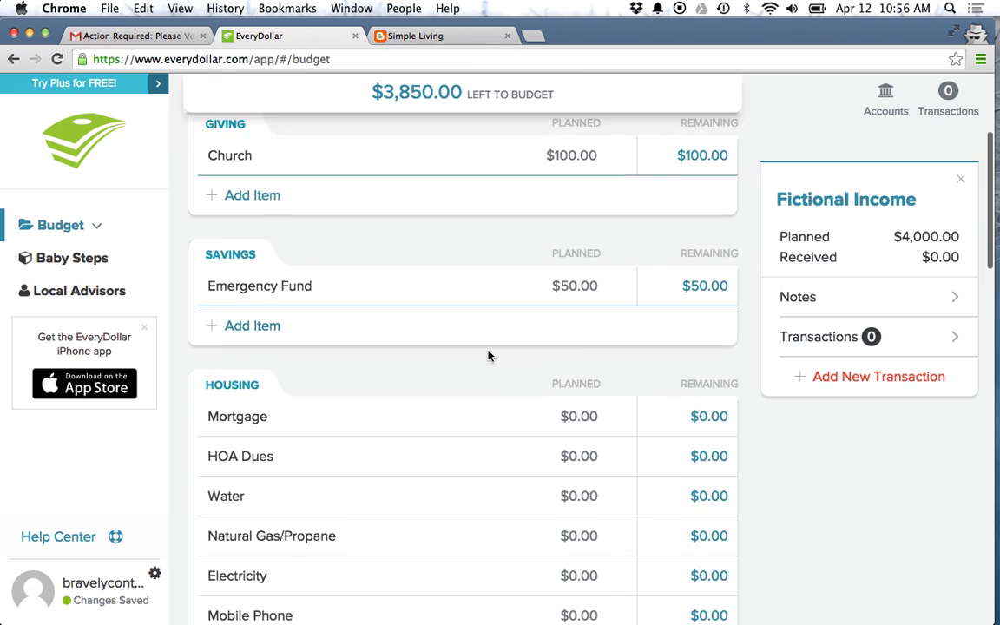
click(578, 375)
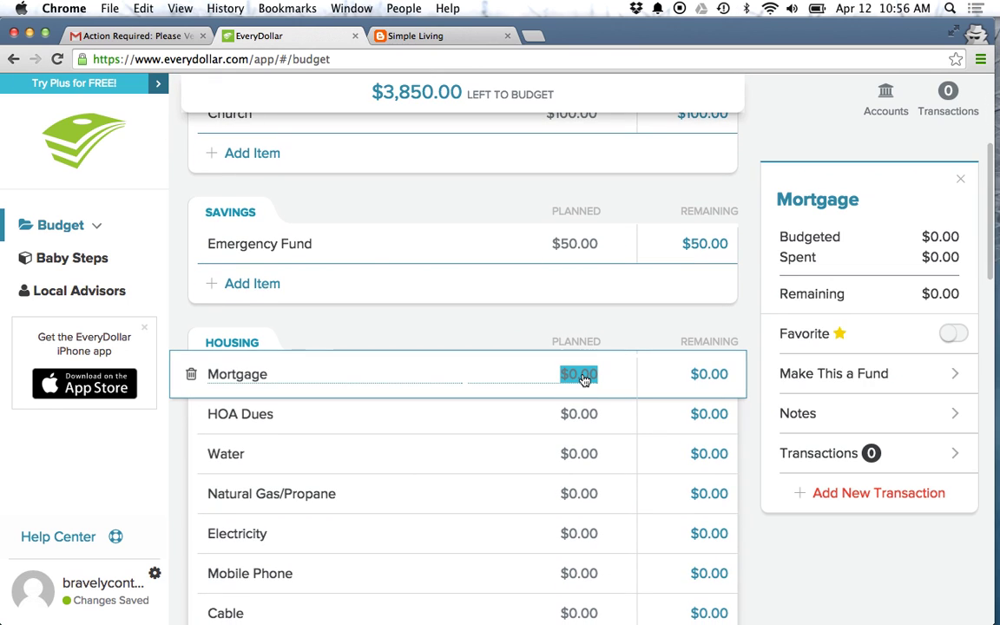
text(1500)
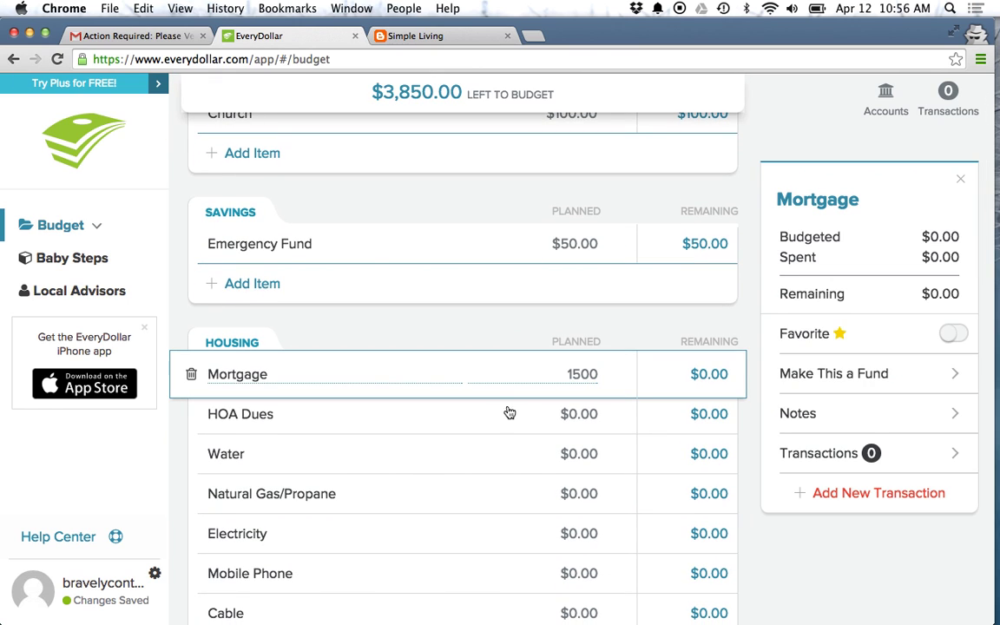
click(575, 414)
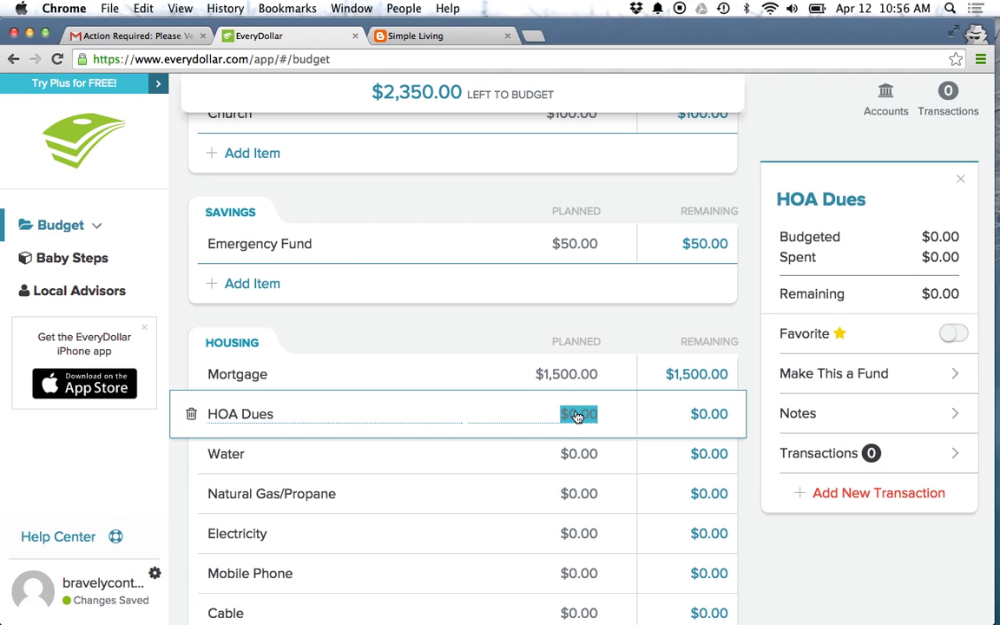
click(566, 460)
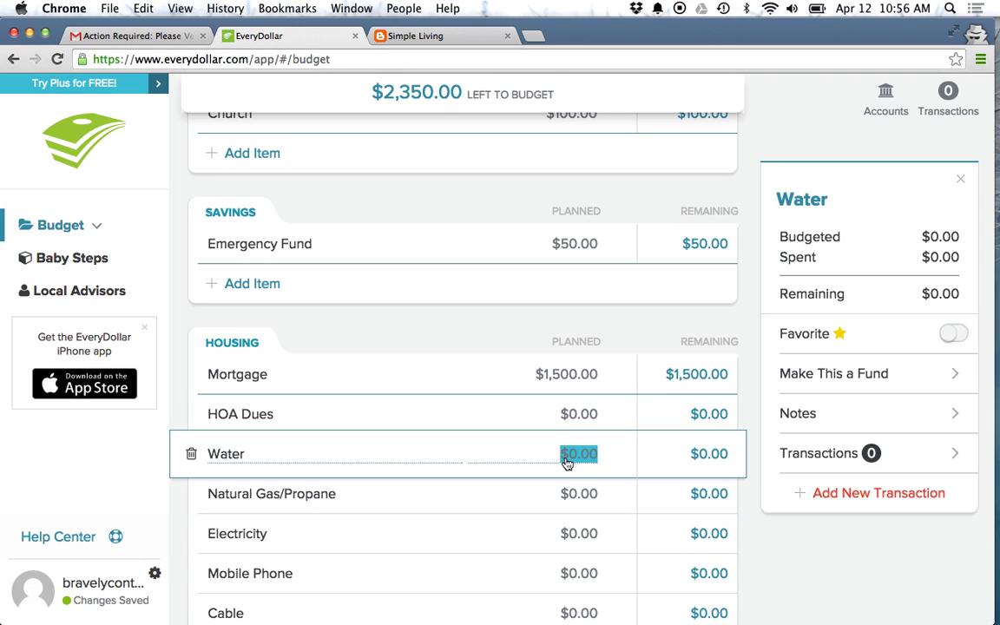
text(25)
click(568, 495)
text(75)
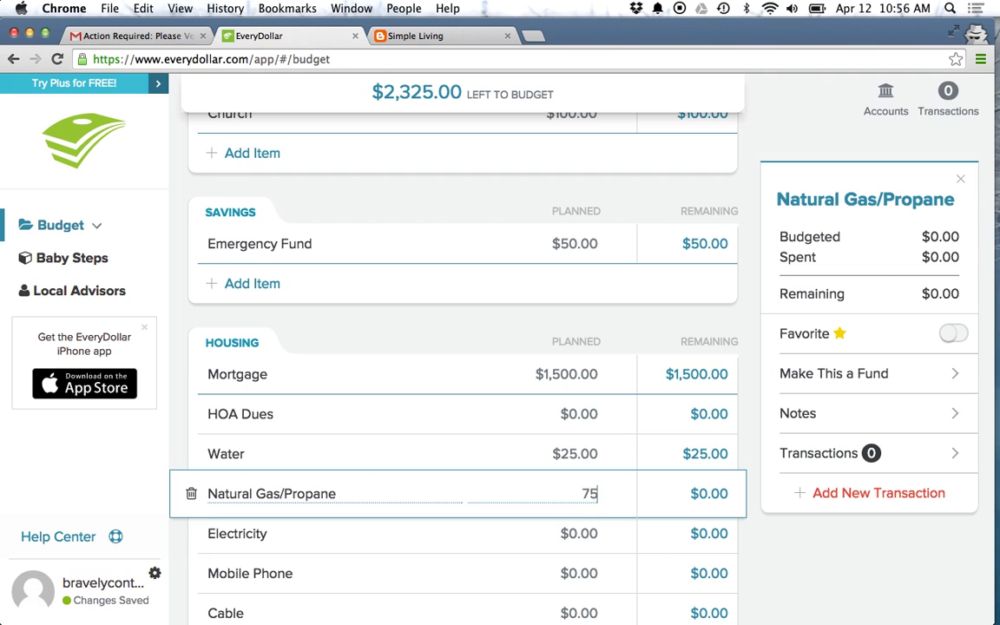
click(578, 545)
text(50)
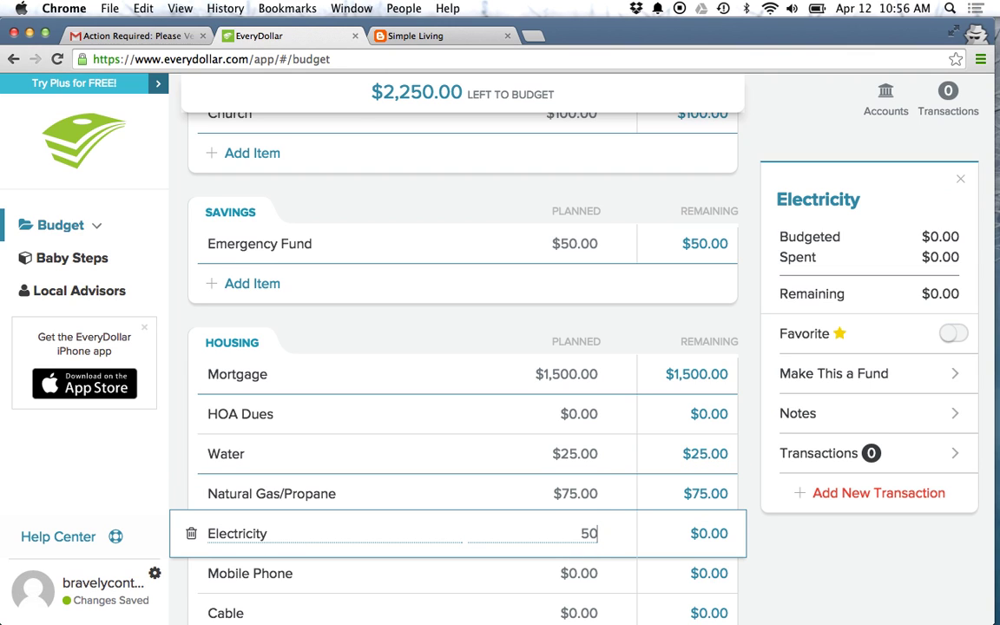
key(Return)
Step: Plan Mobile Phone at $120 and Garbage at $30, leaving Cable empty
click(575, 573)
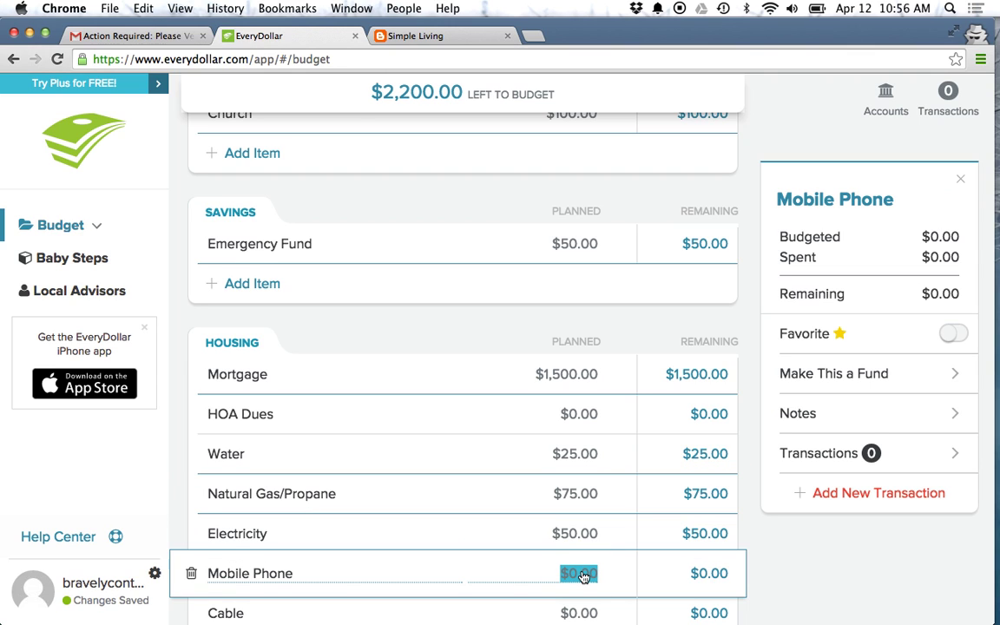
scroll(582, 576, down, 4)
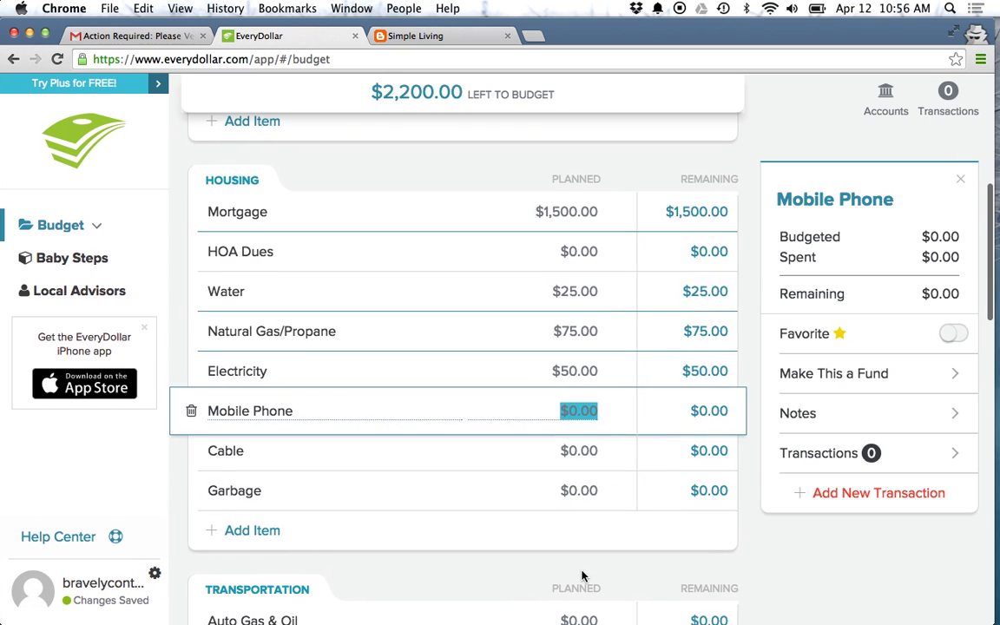
text(120)
click(575, 450)
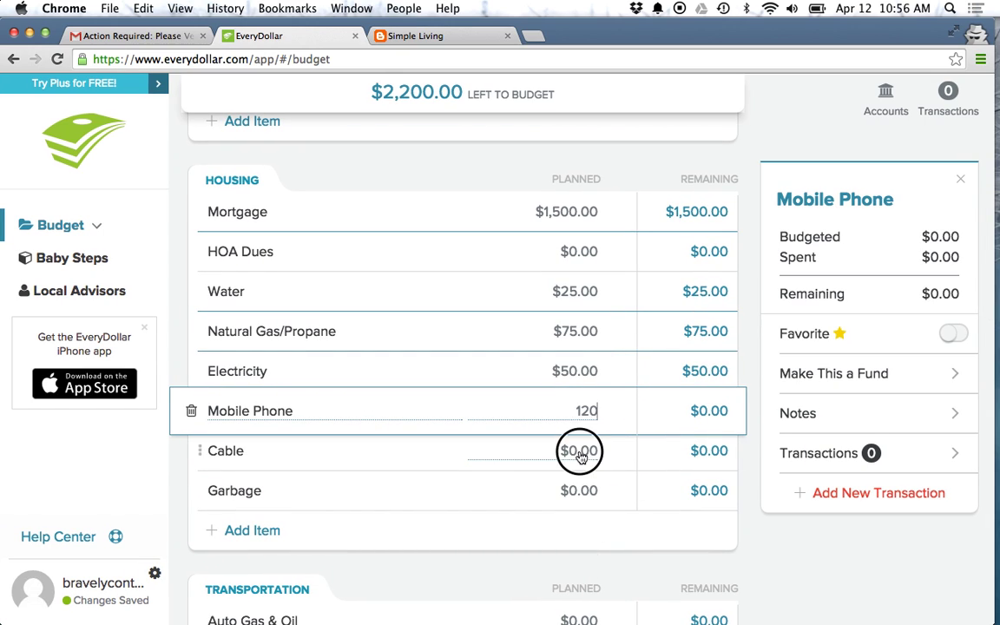
click(576, 492)
text(30)
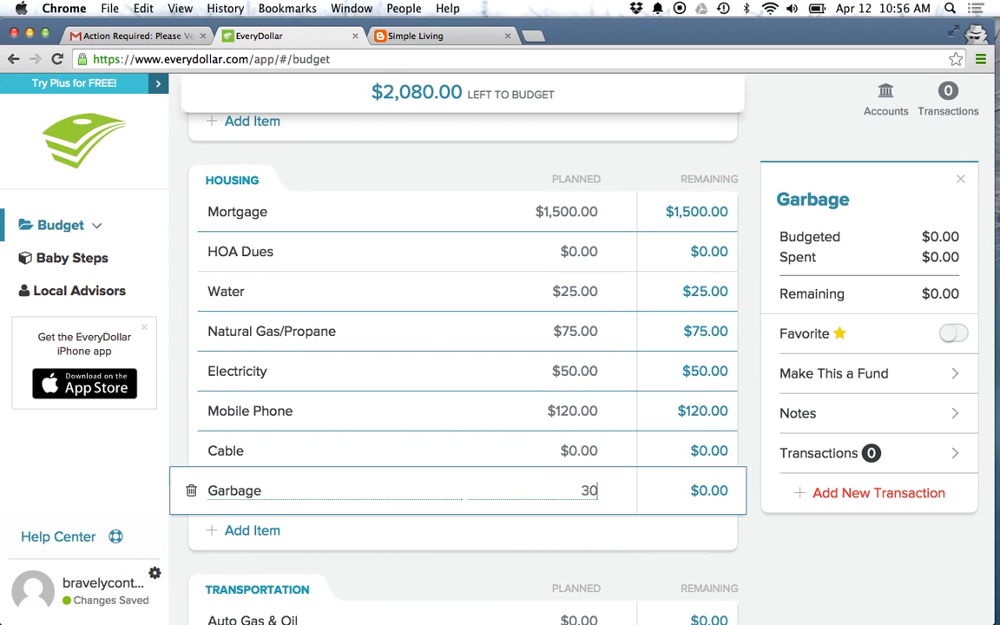
key(Return)
Step: Plan Auto Gas & Oil at $350 and Car Replacement at $250
scroll(517, 563, down, 4)
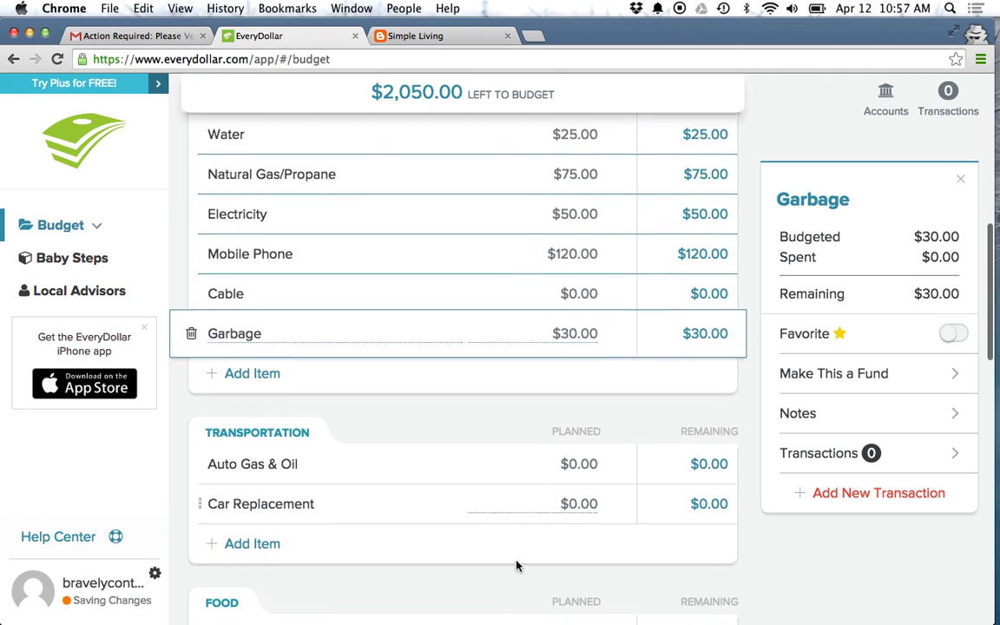
click(576, 445)
text(300)
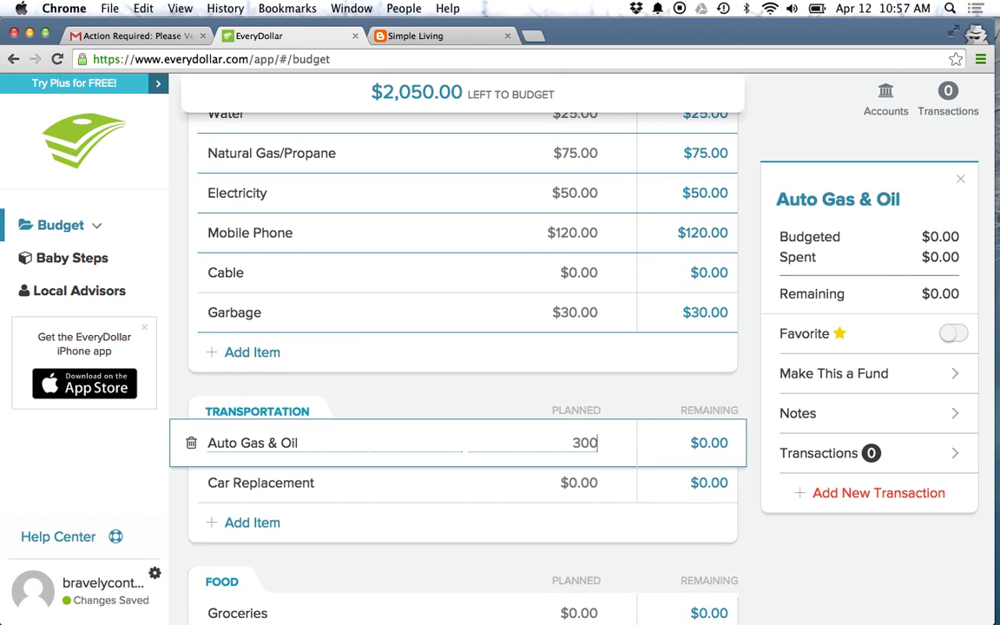
key(BackSpace)
key(BackSpace)
text(50)
click(570, 484)
text(250)
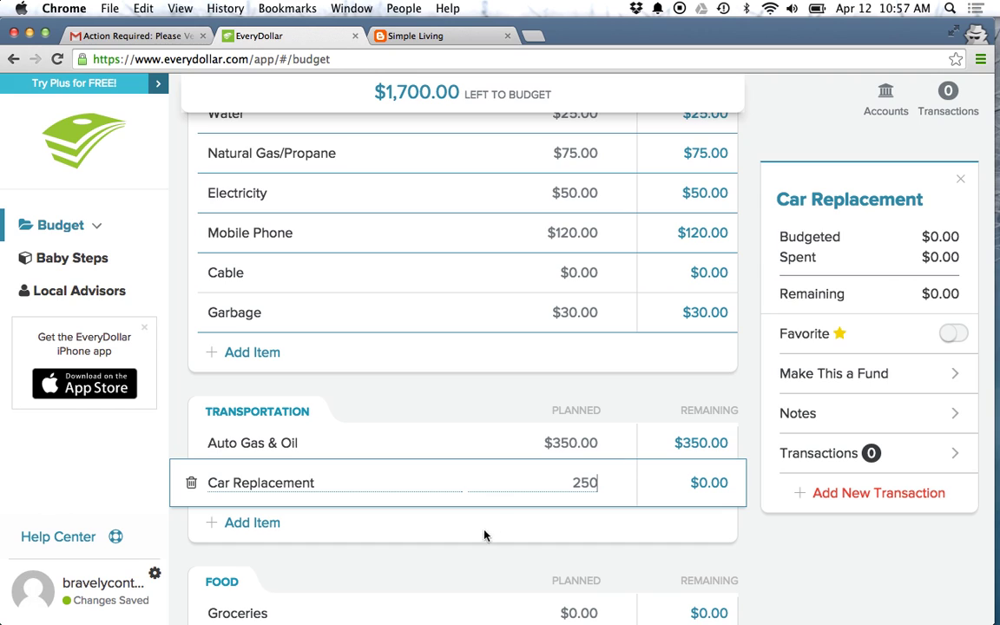
key(Return)
Step: Plan Groceries at $400 and Restaurants at $150
scroll(423, 585, down, 2)
scroll(422, 586, down, 5)
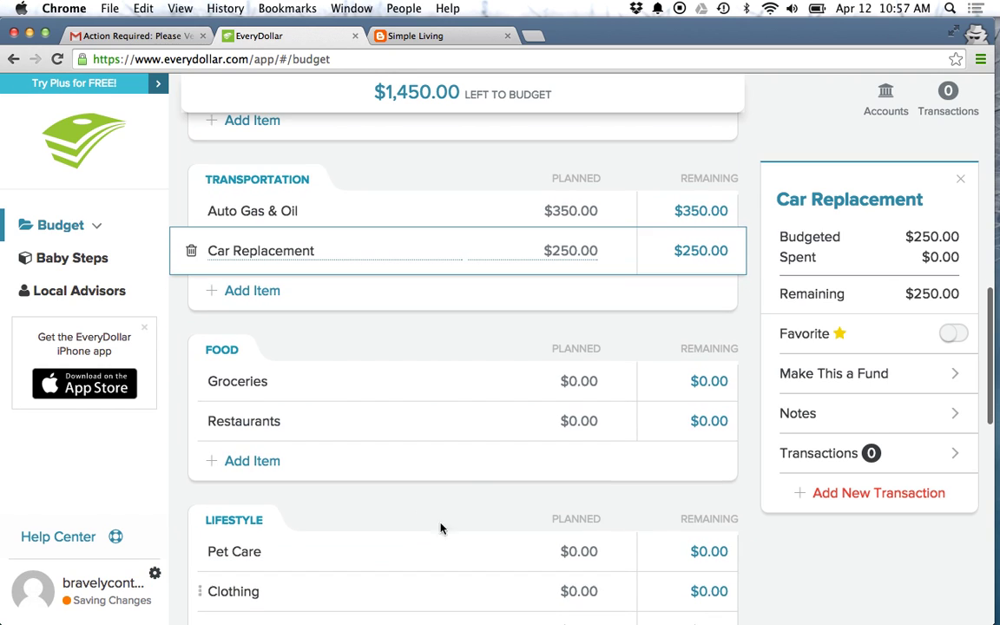
click(577, 381)
text(400)
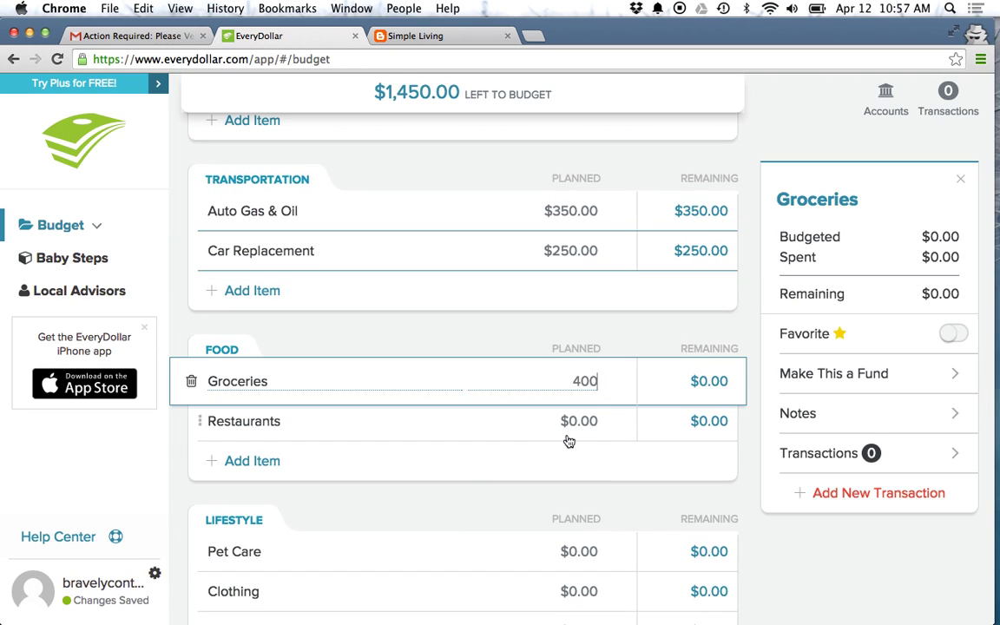
click(577, 425)
text(150)
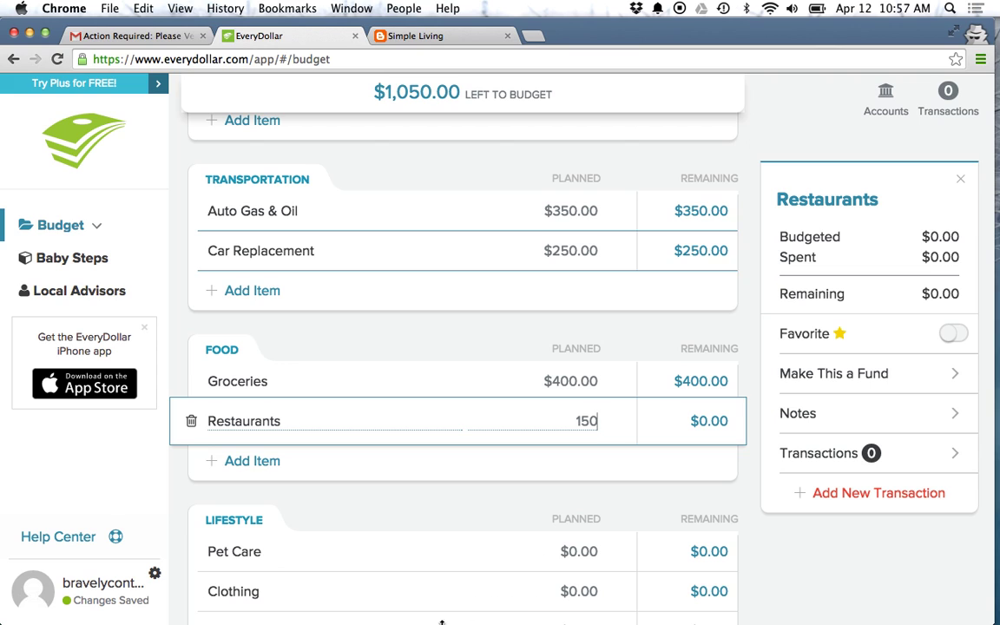
click(455, 502)
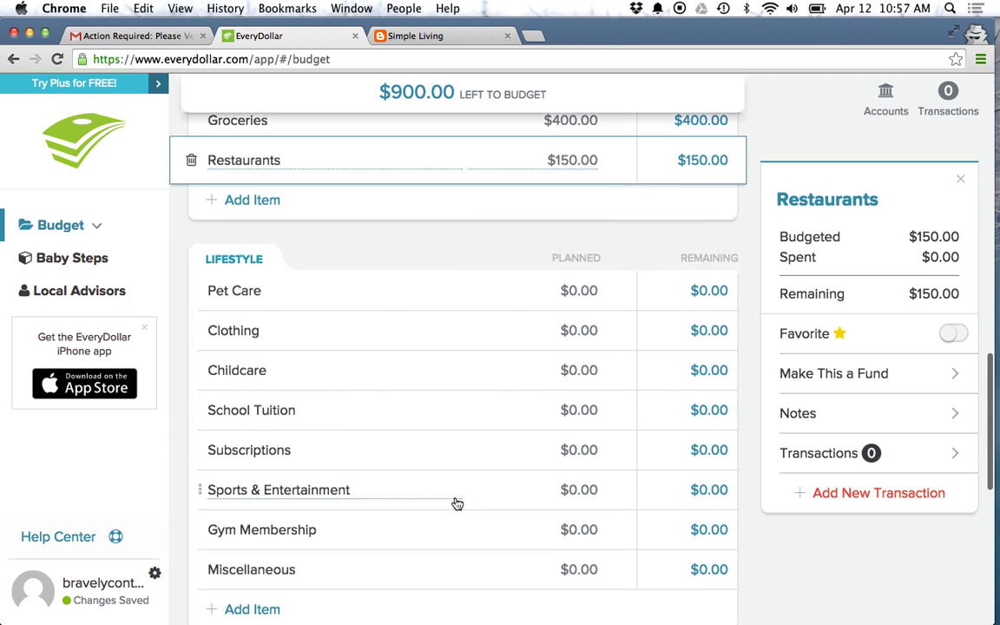
Step: Plan Gym Membership at $100 and Miscellaneous at $200 under Lifestyle
scroll(454, 502, down, 2)
click(585, 453)
text(100)
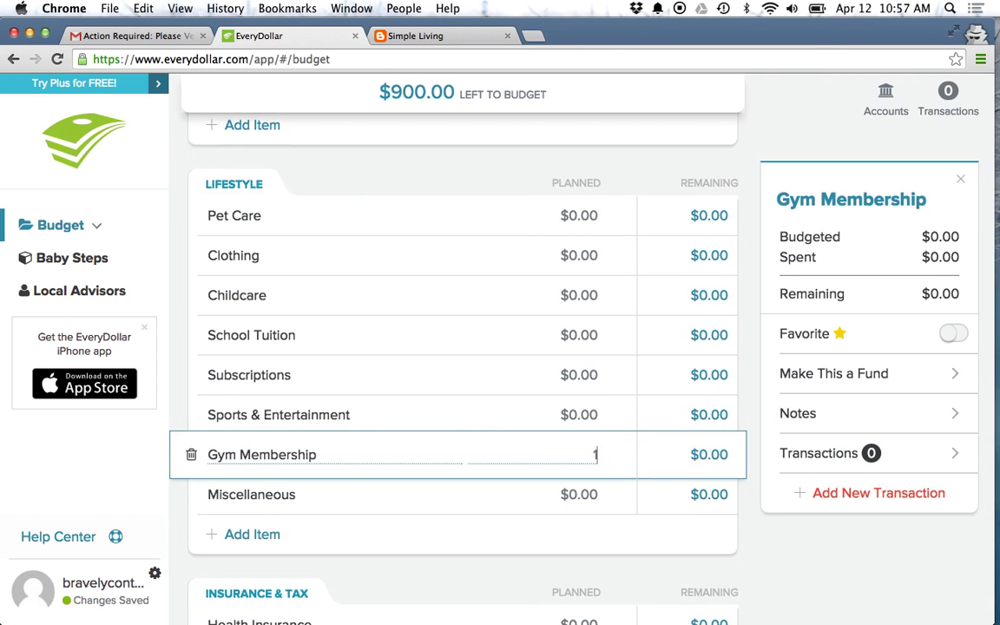
click(584, 495)
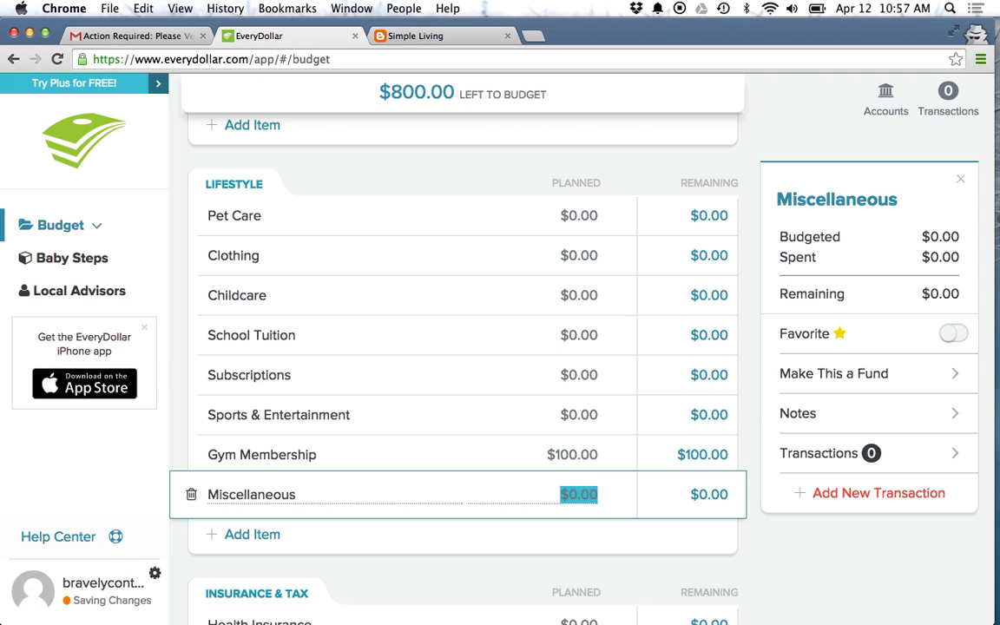
text(200)
click(490, 561)
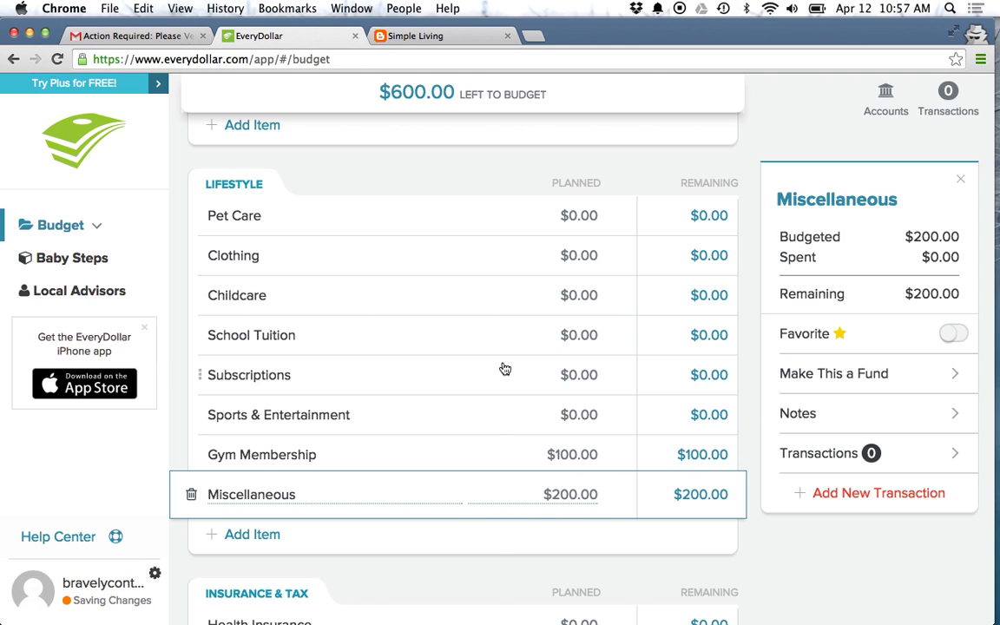
scroll(346, 308, up, 2)
scroll(347, 308, down, 1)
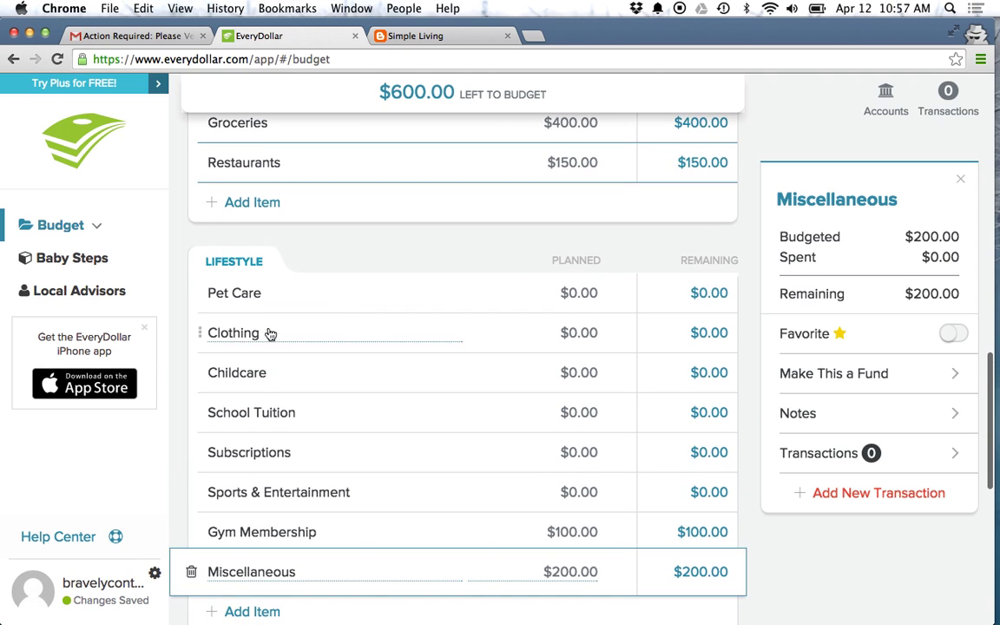
Step: Delete the Pet Care line from Lifestyle
click(205, 294)
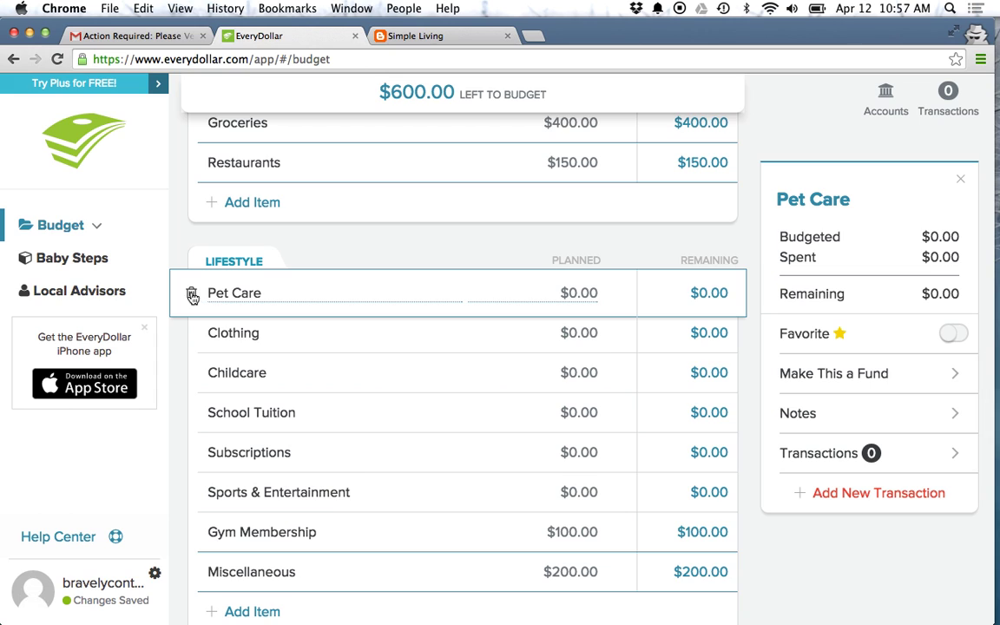
click(190, 296)
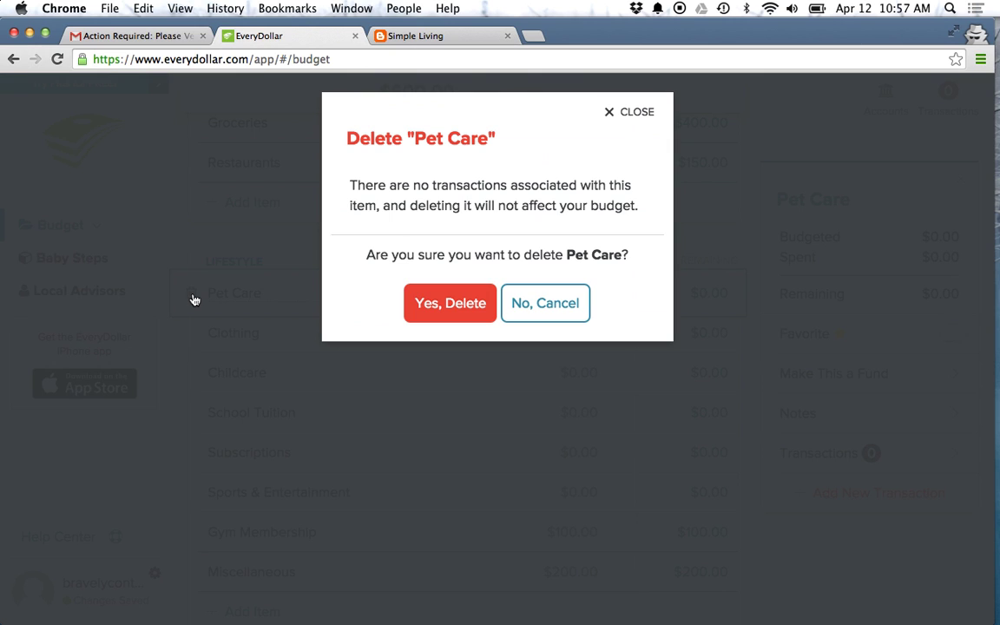
click(440, 311)
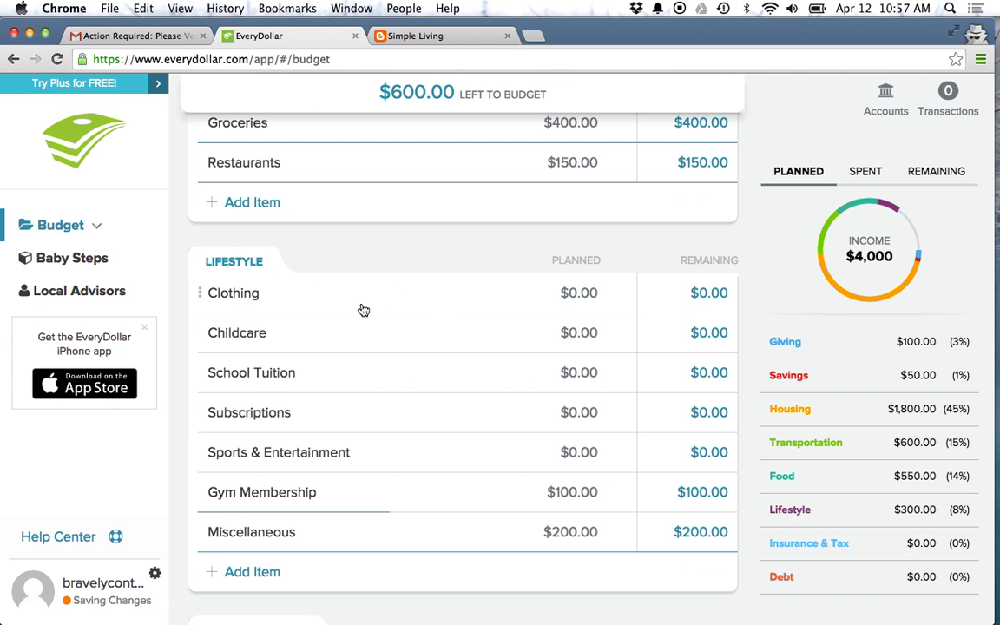
scroll(364, 310, down, 3)
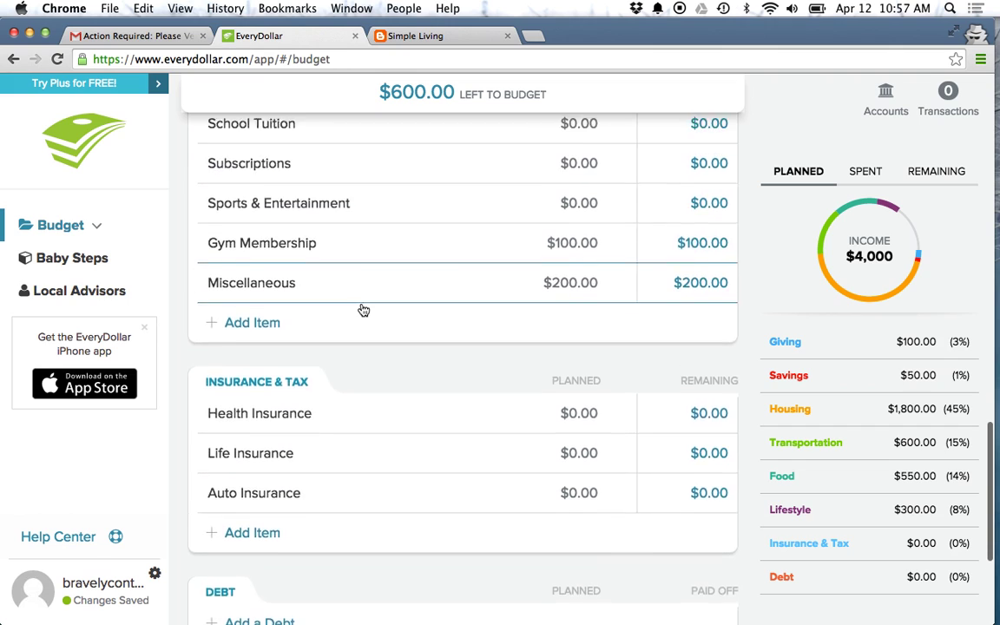
scroll(364, 310, up, 1)
Step: Plan Health Insurance at $300 and Auto Insurance at $100
scroll(363, 310, down, 2)
scroll(364, 310, down, 2)
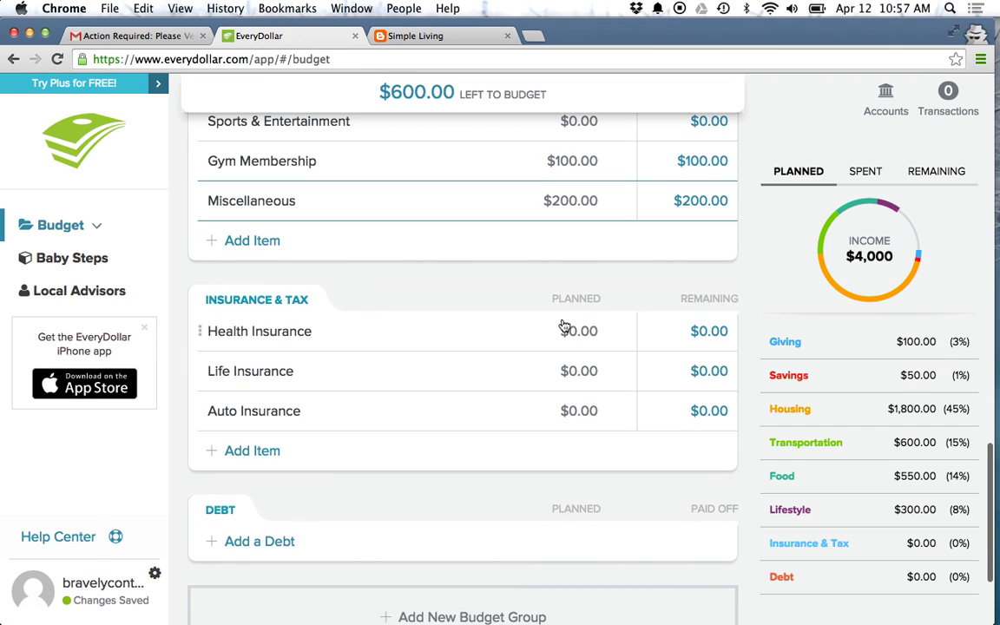
click(573, 327)
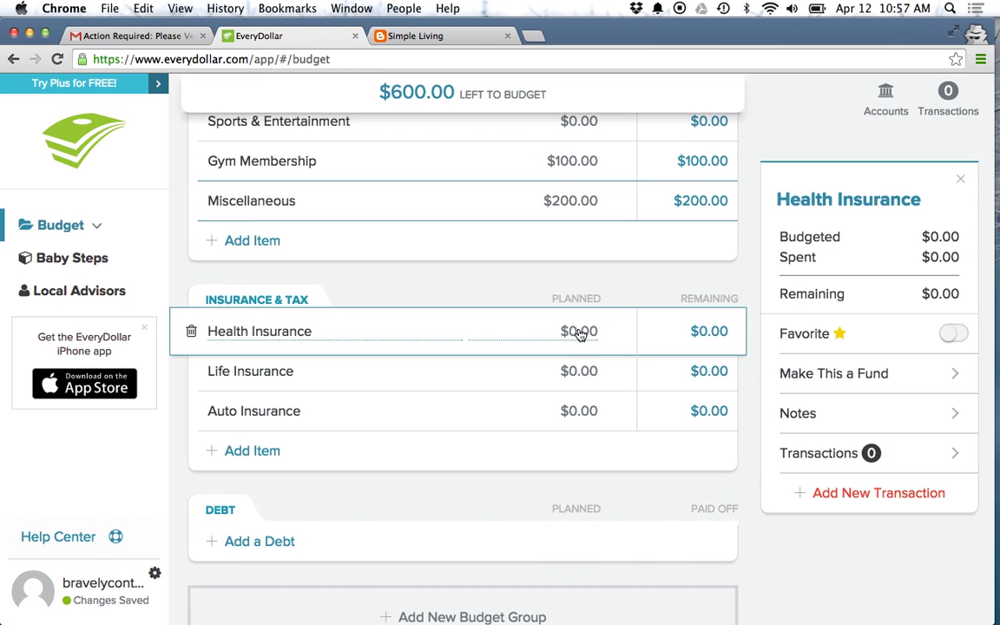
click(577, 331)
text(300)
click(500, 480)
click(582, 411)
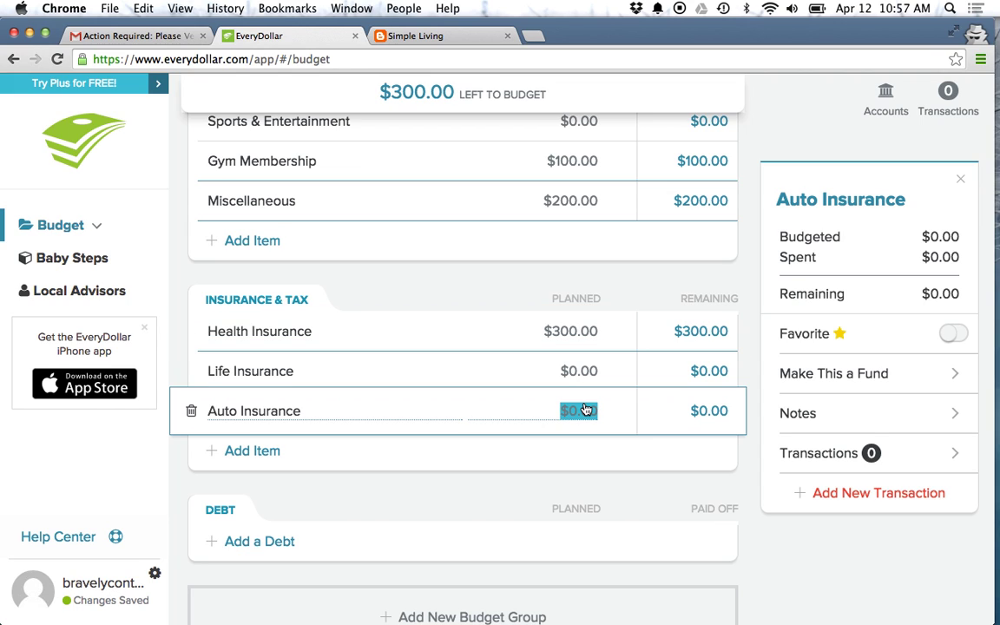
text(100)
click(455, 491)
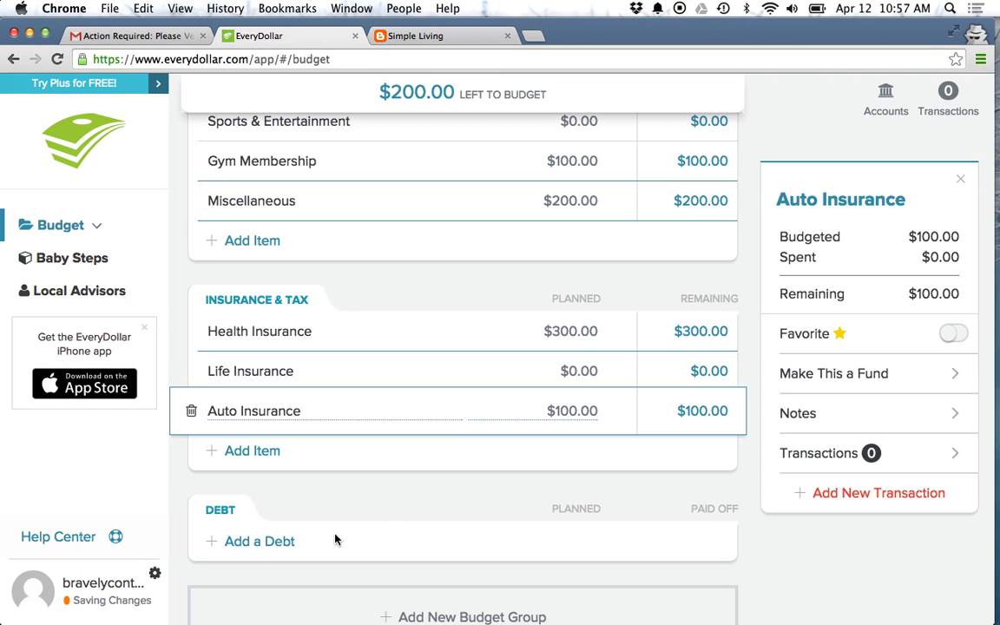
click(253, 542)
Step: Name the new debt line 'Visa' and plan $75 for it
scroll(475, 487, down, 3)
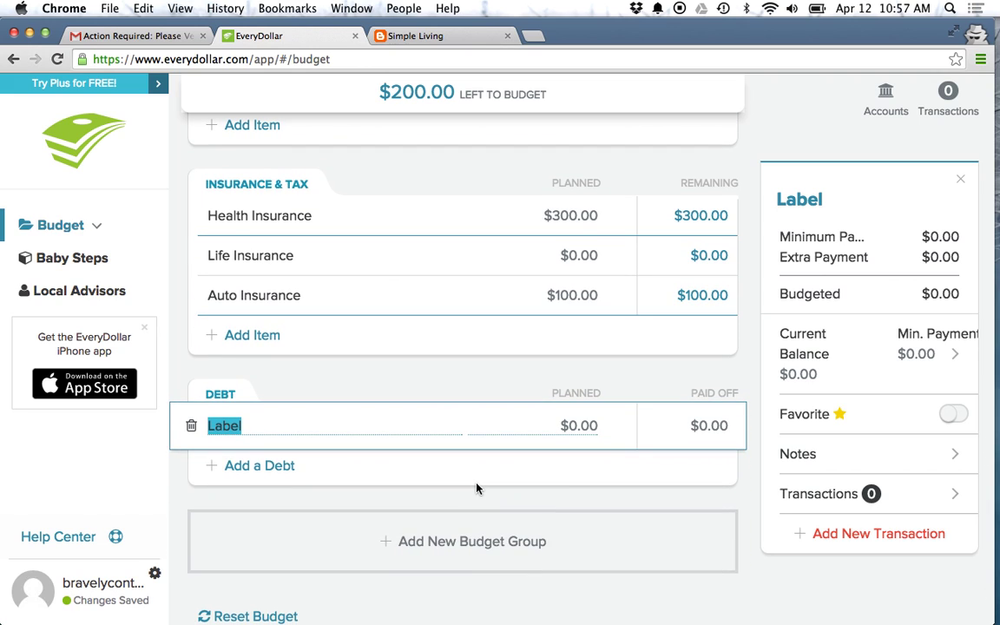
text(Visa)
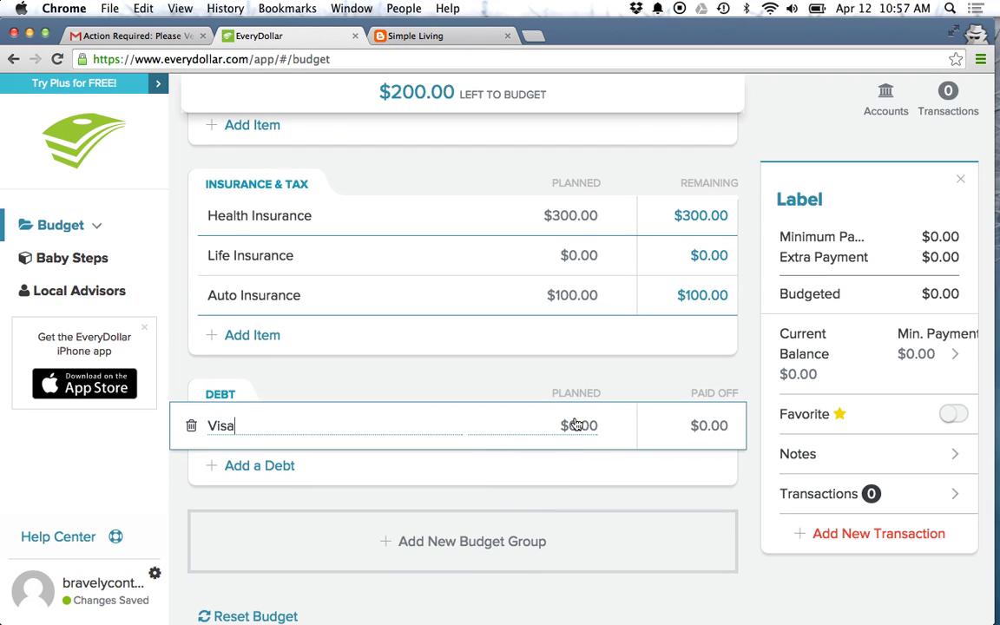
click(576, 424)
text(75)
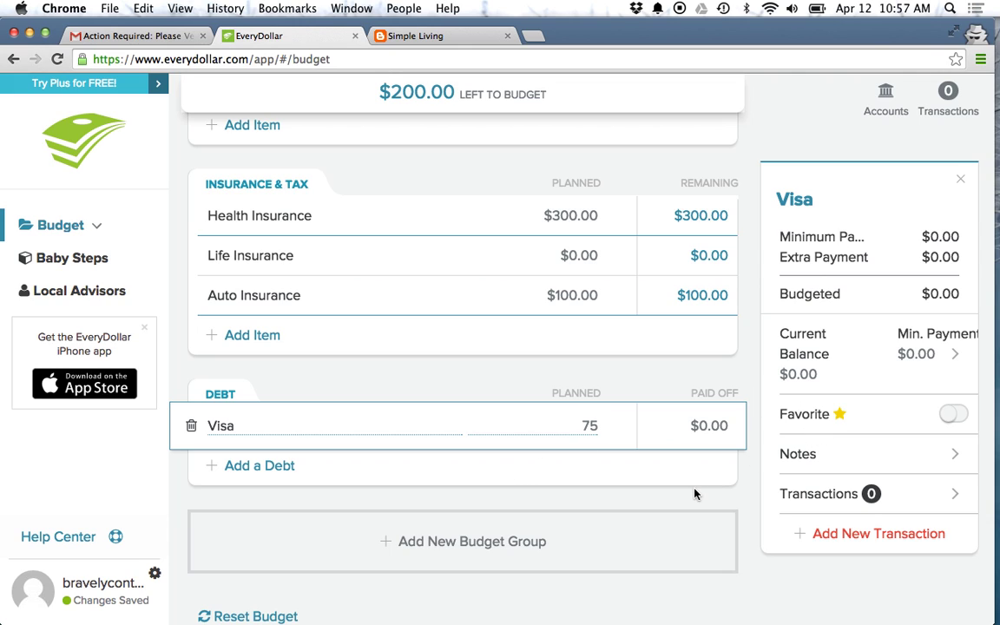
click(624, 438)
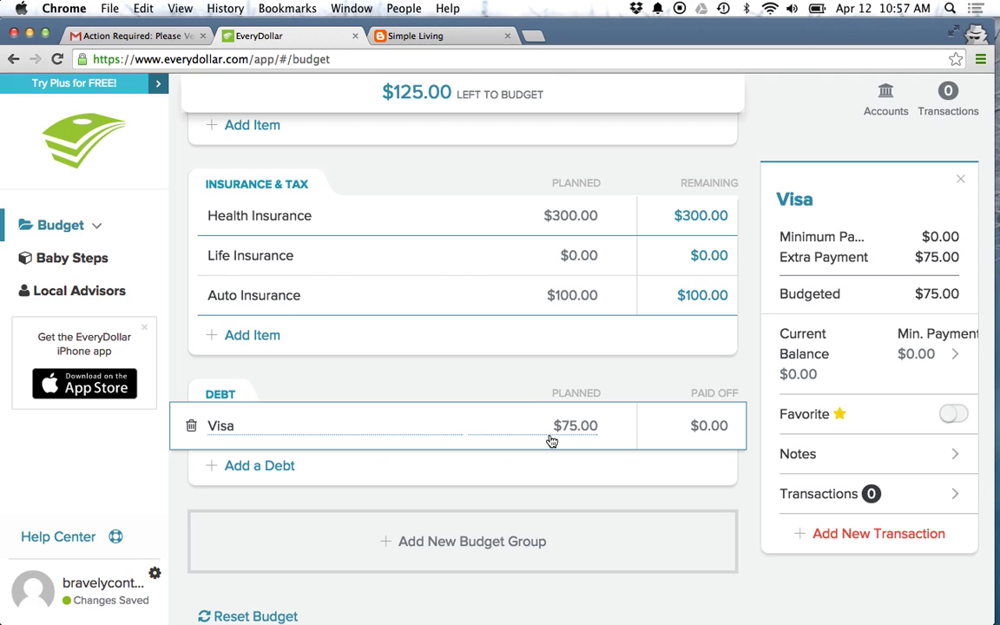
Step: Give the Visa debt a $50 minimum payment and a $1,500 current balance, and save
click(930, 368)
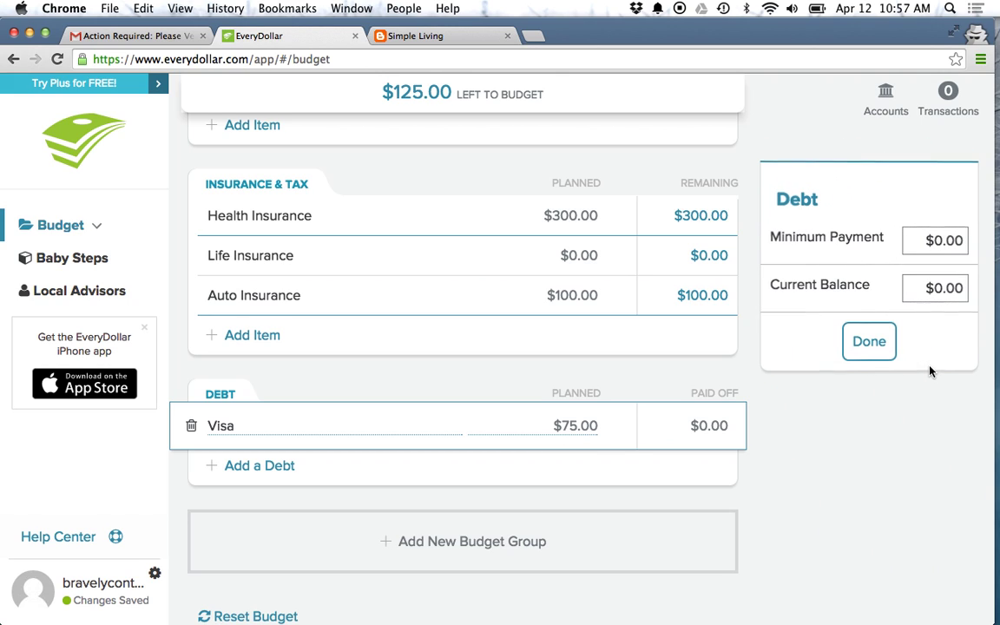
click(934, 249)
text(50)
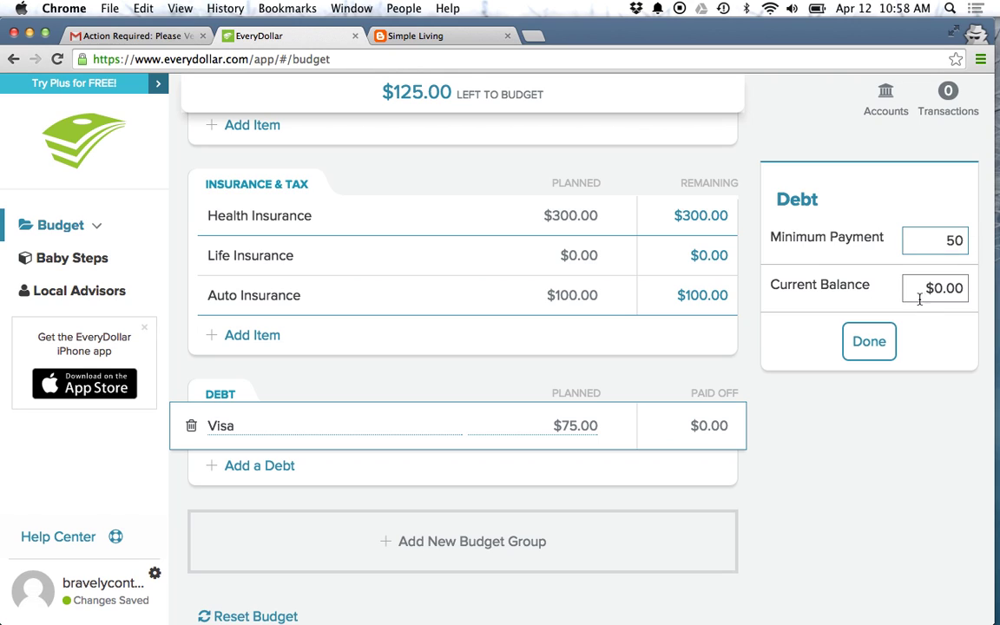
click(923, 289)
text(1500)
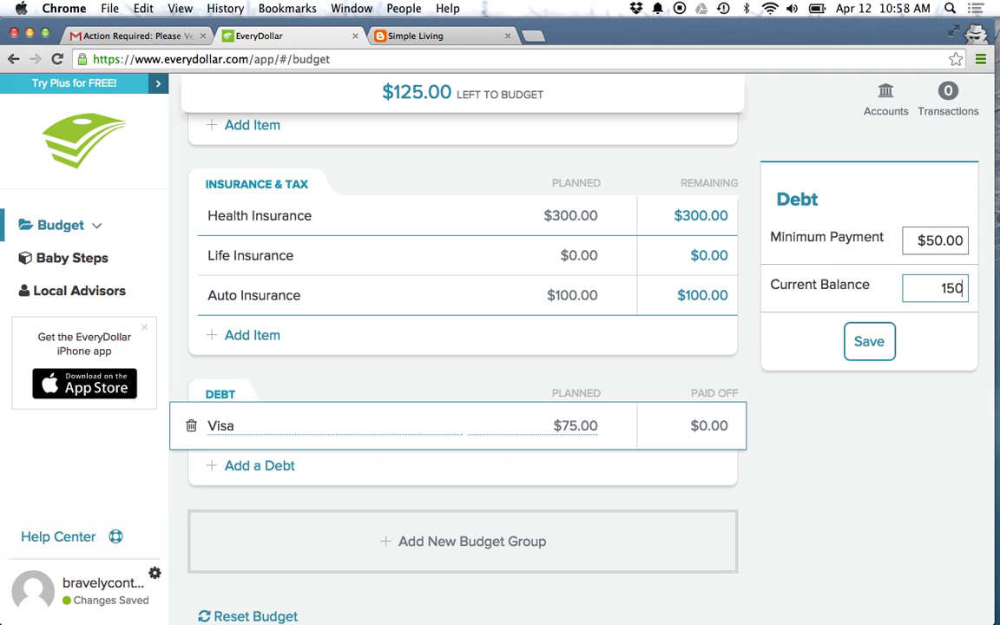
click(885, 345)
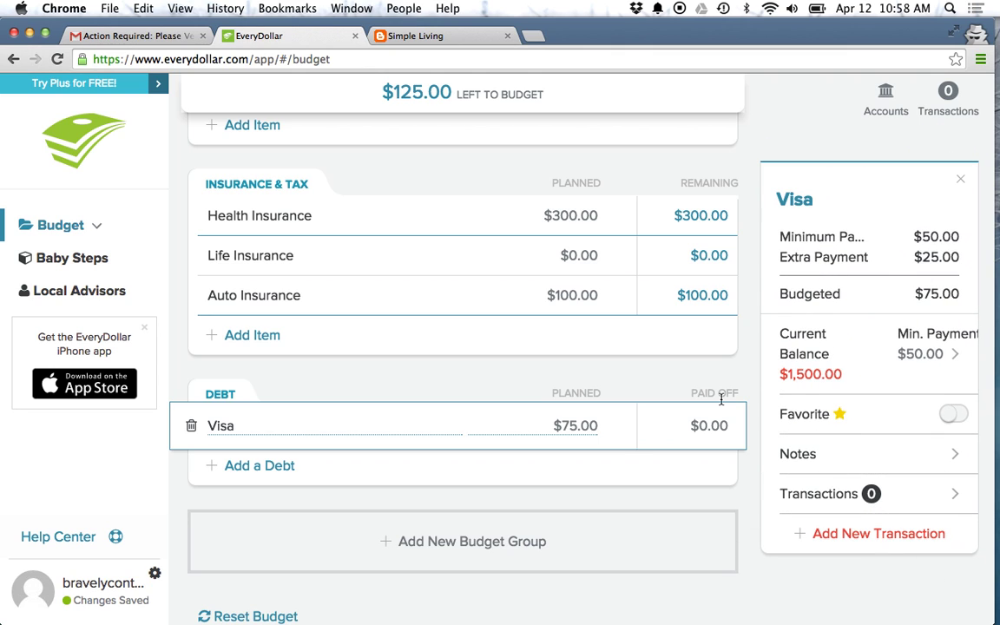
drag(782, 373, 854, 362)
click(863, 352)
Step: Open the Baby Steps page and browse the steps, starting with the $1,000 Emergency Fund
click(94, 262)
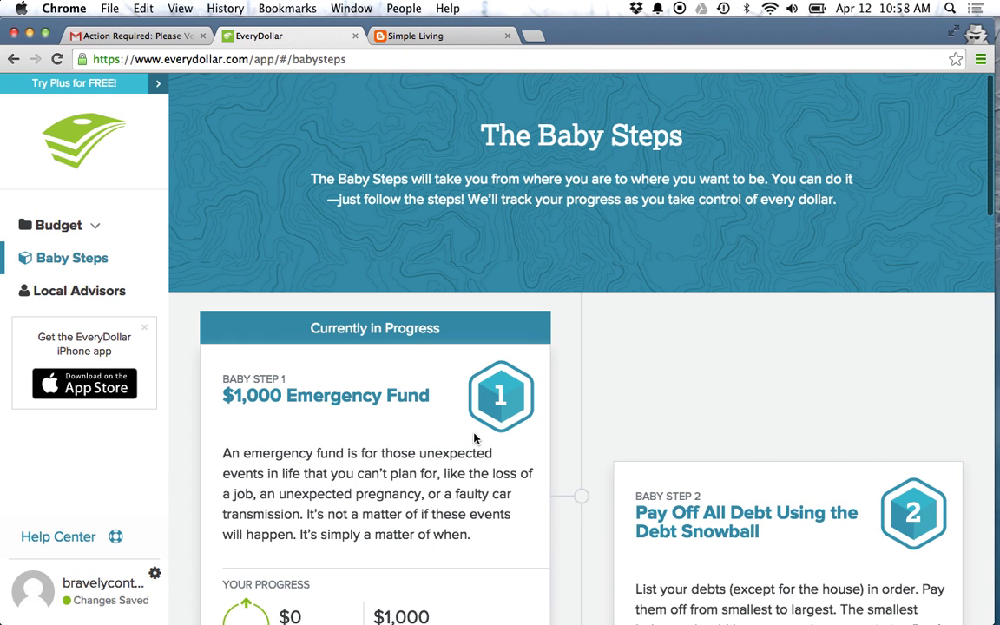
scroll(473, 437, down, 5)
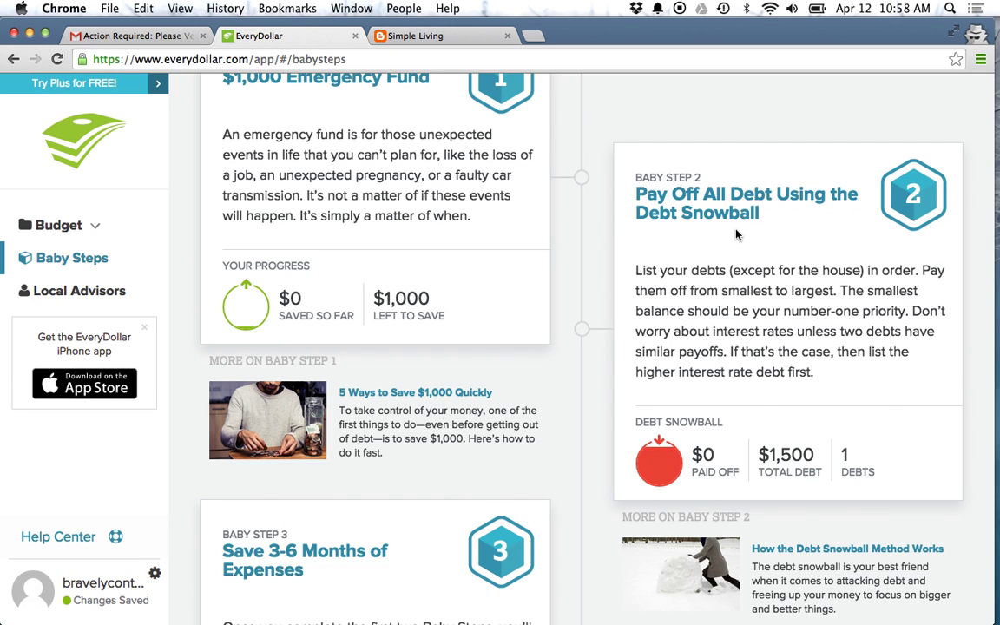
scroll(682, 315, up, 5)
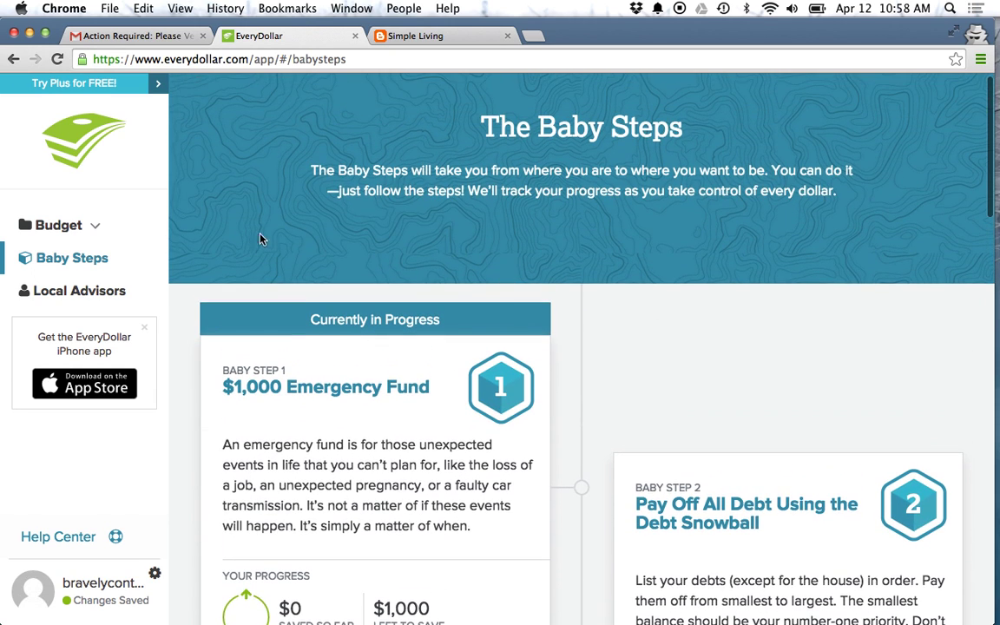
Step: Go back to the April budget and scroll down to the Debt group with Visa at $75.00
click(52, 231)
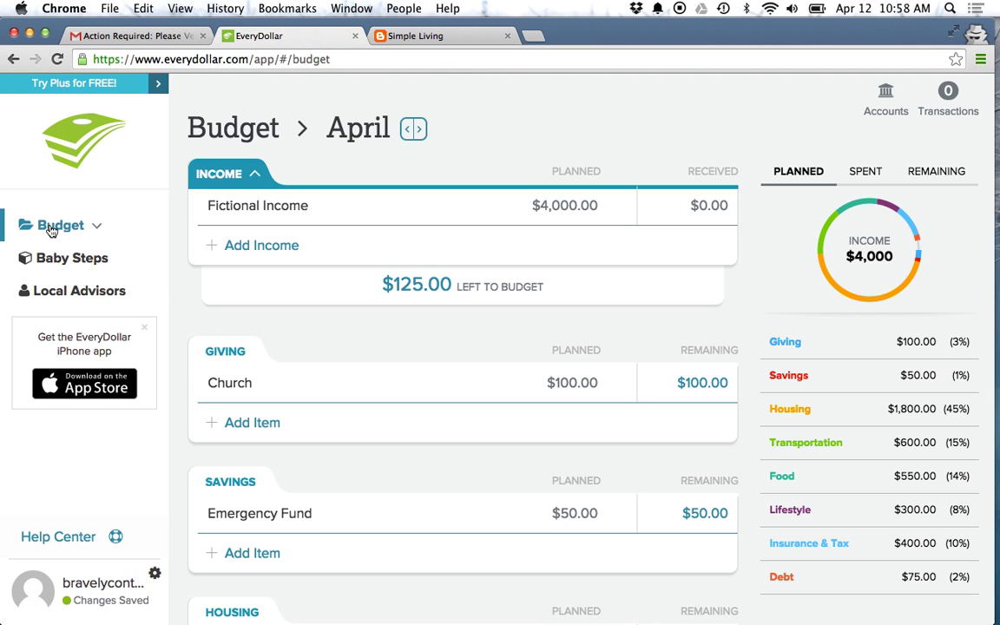
scroll(386, 349, down, 10)
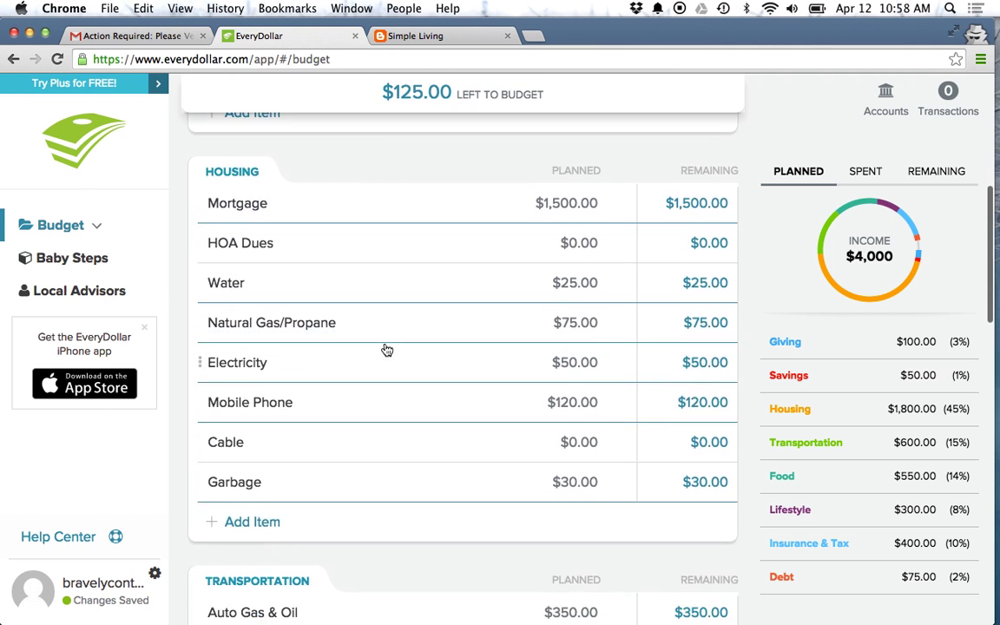
scroll(386, 349, down, 15)
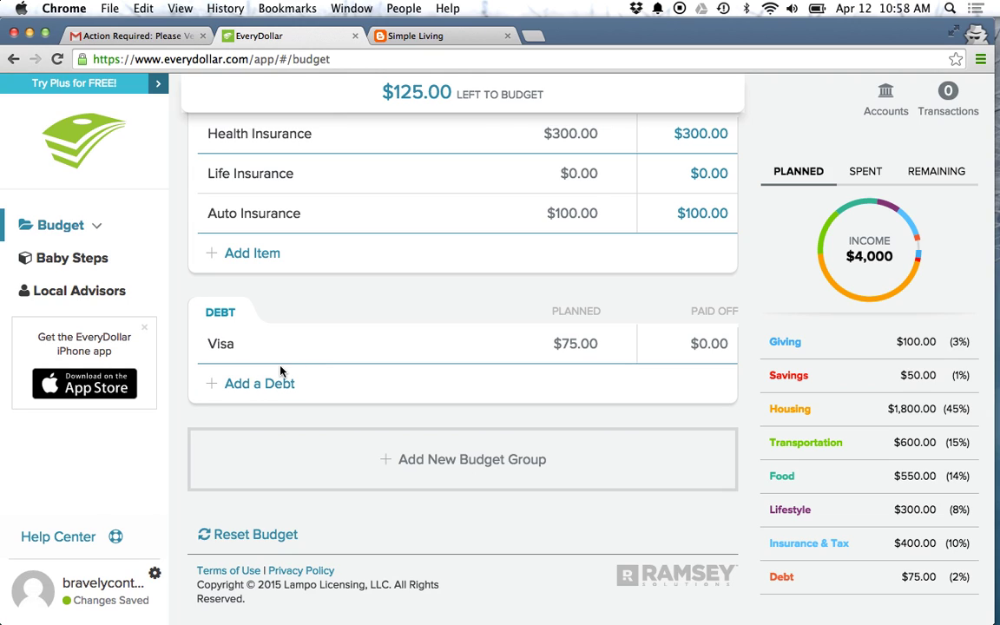
Step: Add a Mastercard debt planned at $25, then start a new debt line named Student Loans
click(268, 385)
text(Mas)
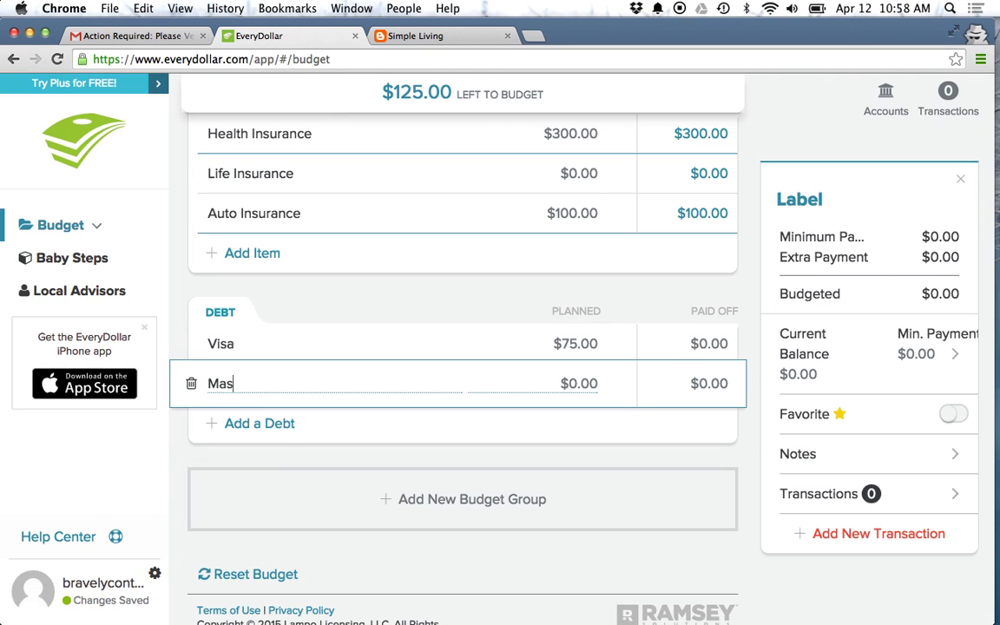
text(tercard)
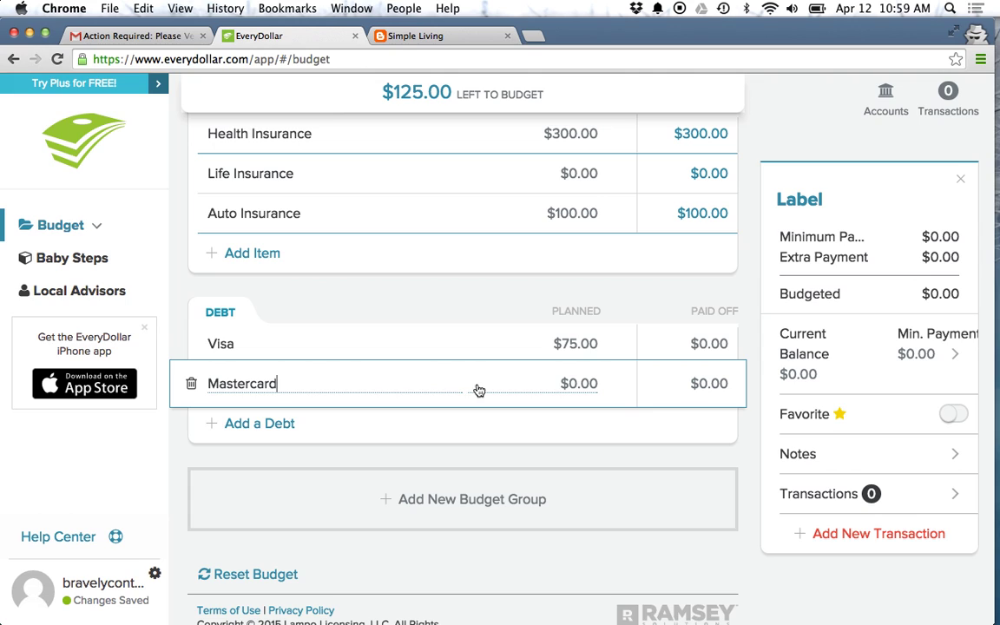
click(579, 382)
text(25)
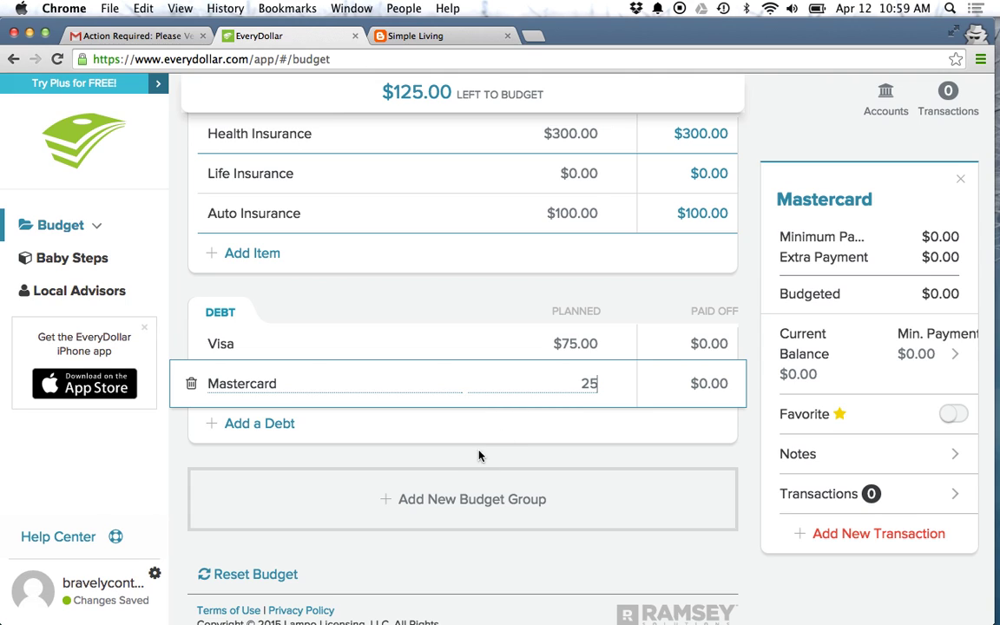
click(468, 461)
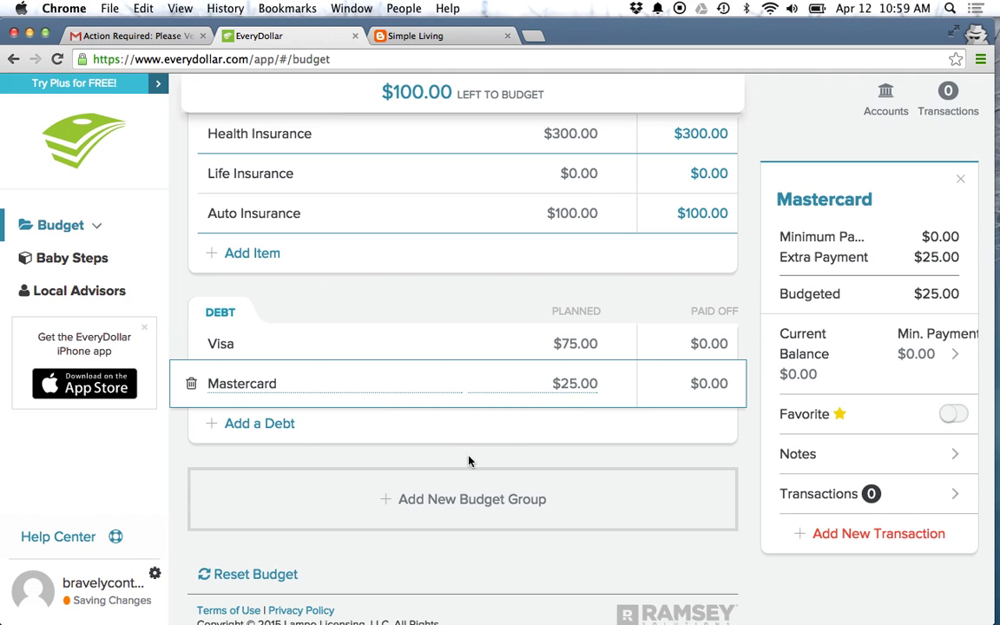
click(239, 425)
text(Student )
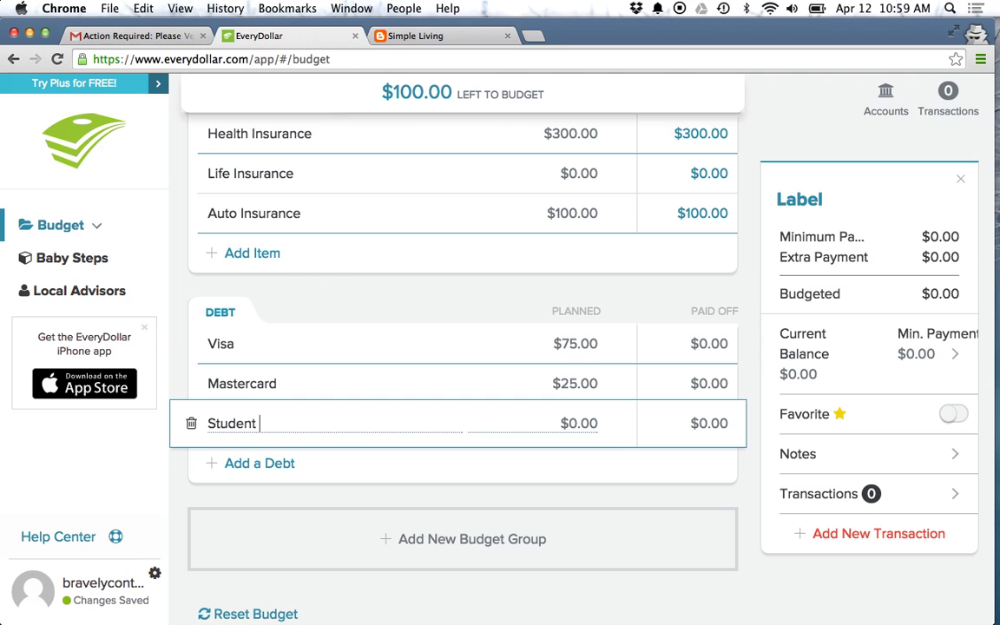
text(Loans)
Step: Plan $100 for the Student Loans debt
click(574, 425)
text(100)
click(464, 493)
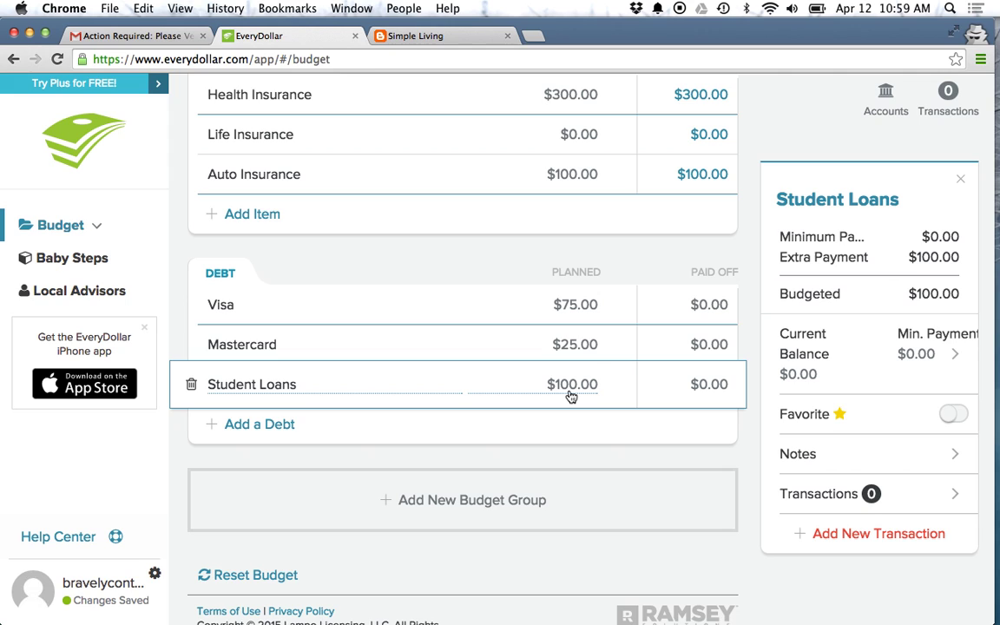
Step: Give Mastercard a $25 minimum payment and a $500 balance
click(573, 347)
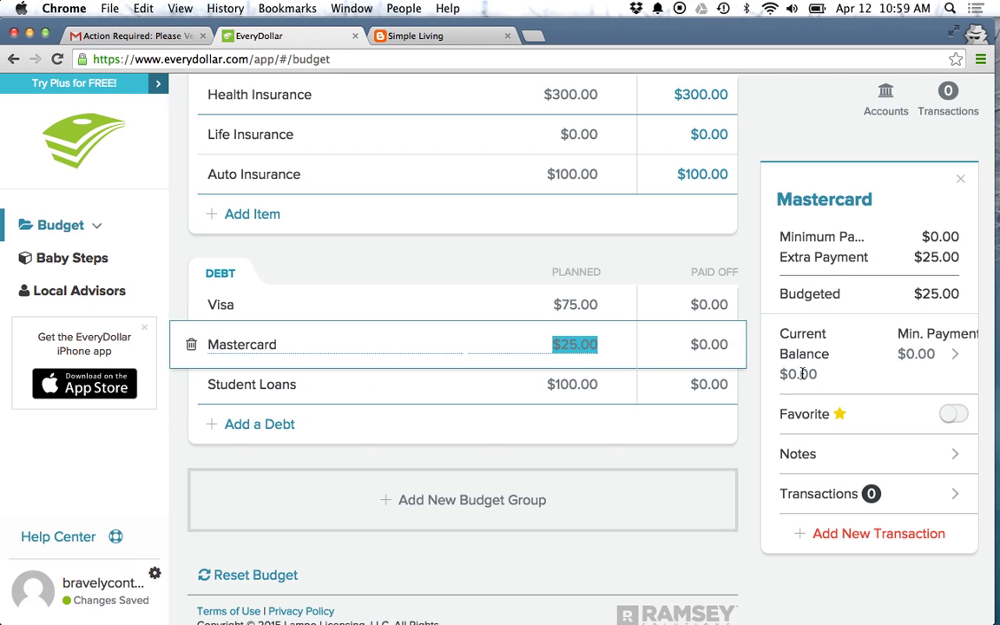
click(921, 350)
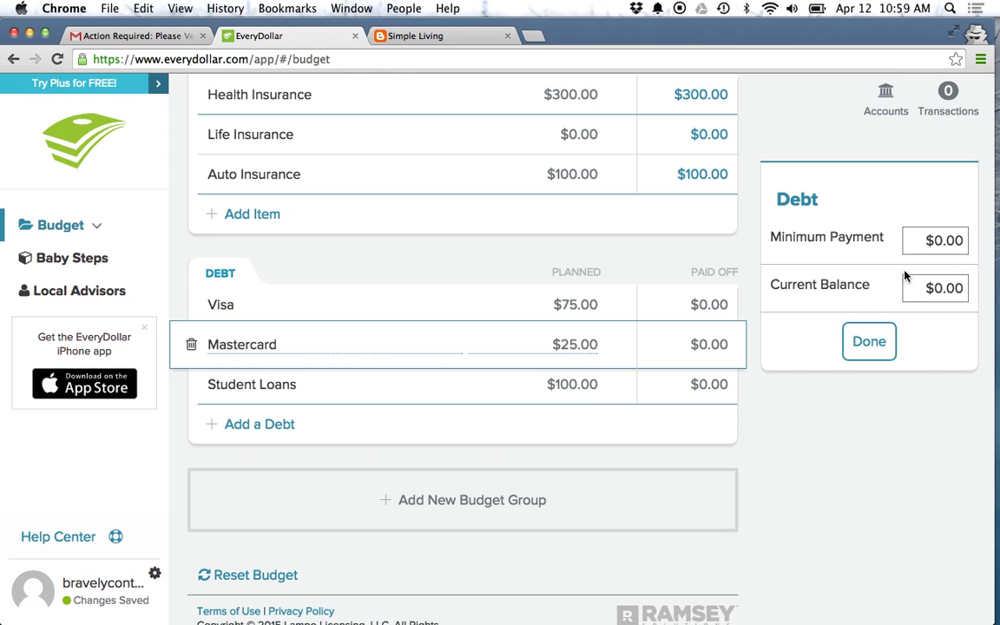
click(946, 240)
text(25)
key(Tab)
text(500)
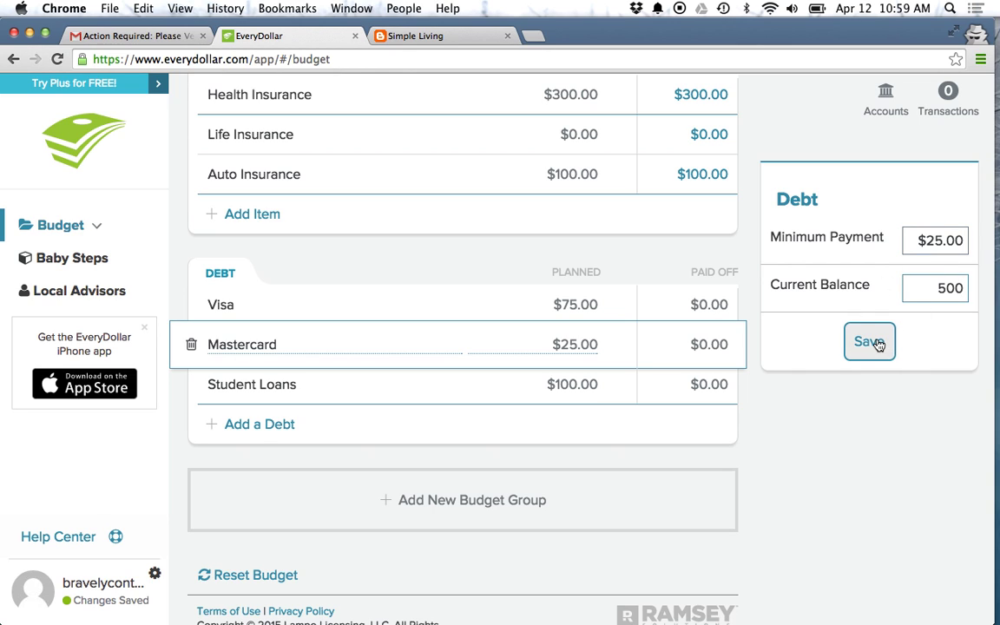
click(876, 344)
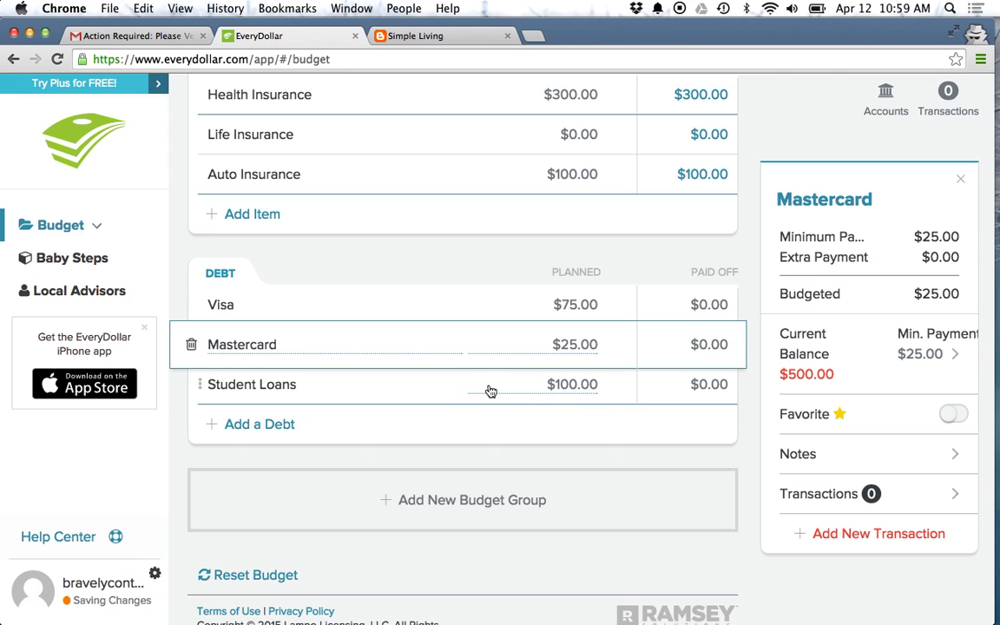
Step: Give Student Loans a $100 current balance and a $50,000 minimum payment
click(489, 389)
click(875, 354)
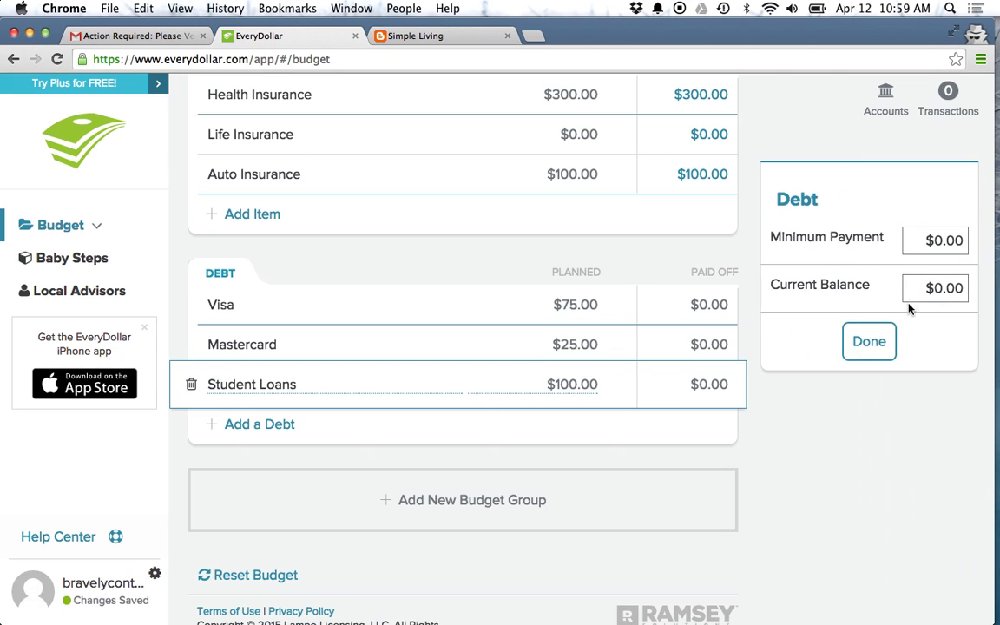
click(936, 287)
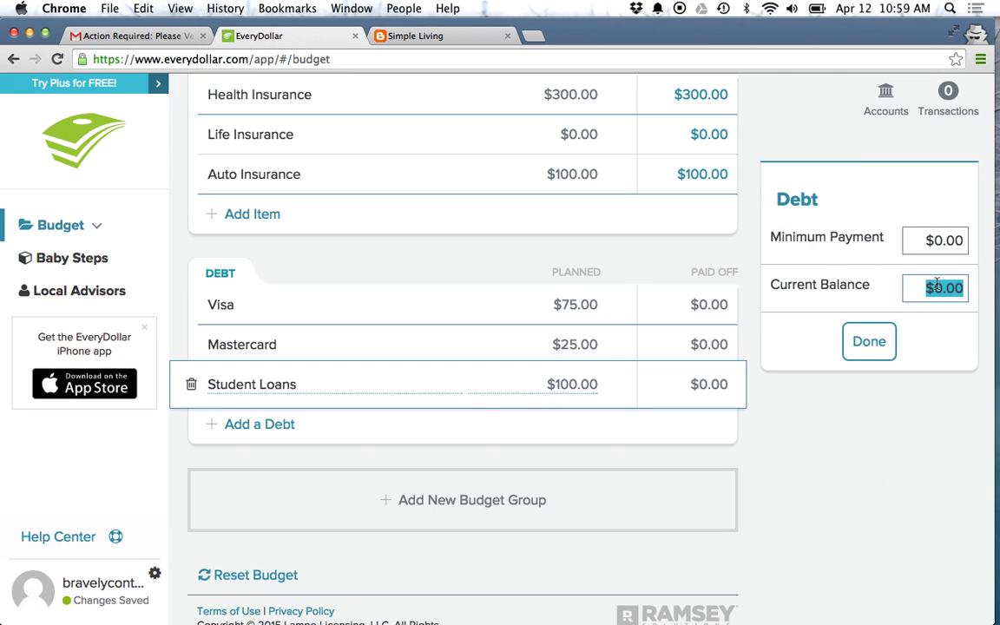
text(100)
click(944, 240)
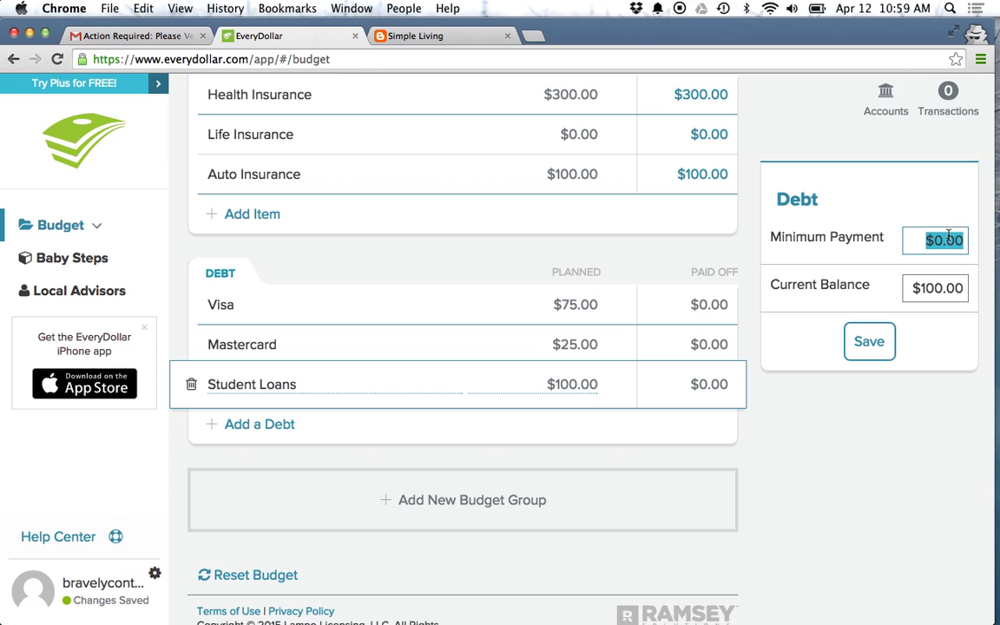
text(2000)
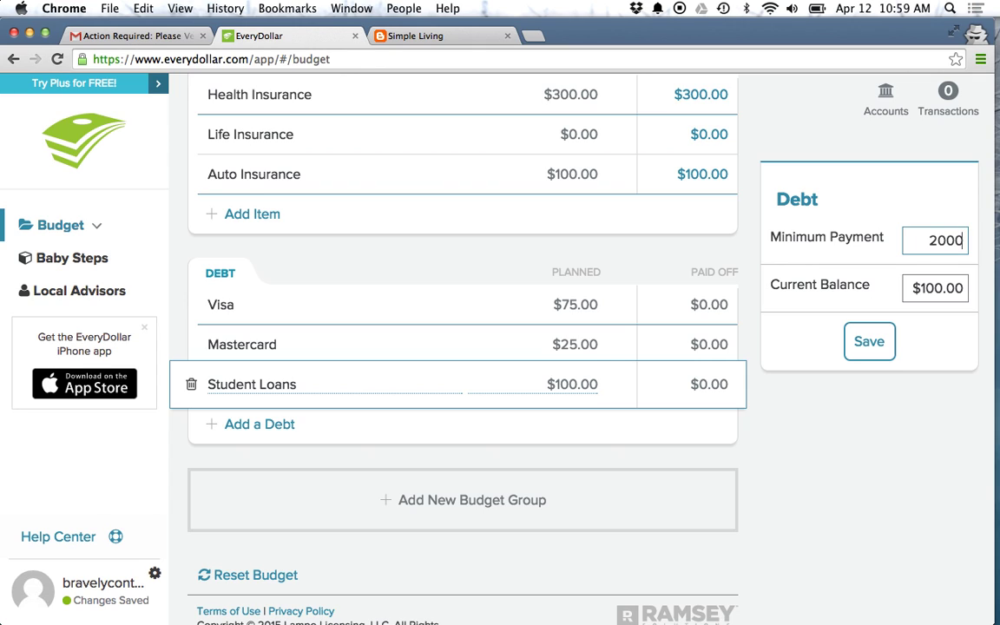
key(BackSpace)
key(BackSpace)
key(BackSpace)
key(BackSpace)
text(50000)
click(870, 340)
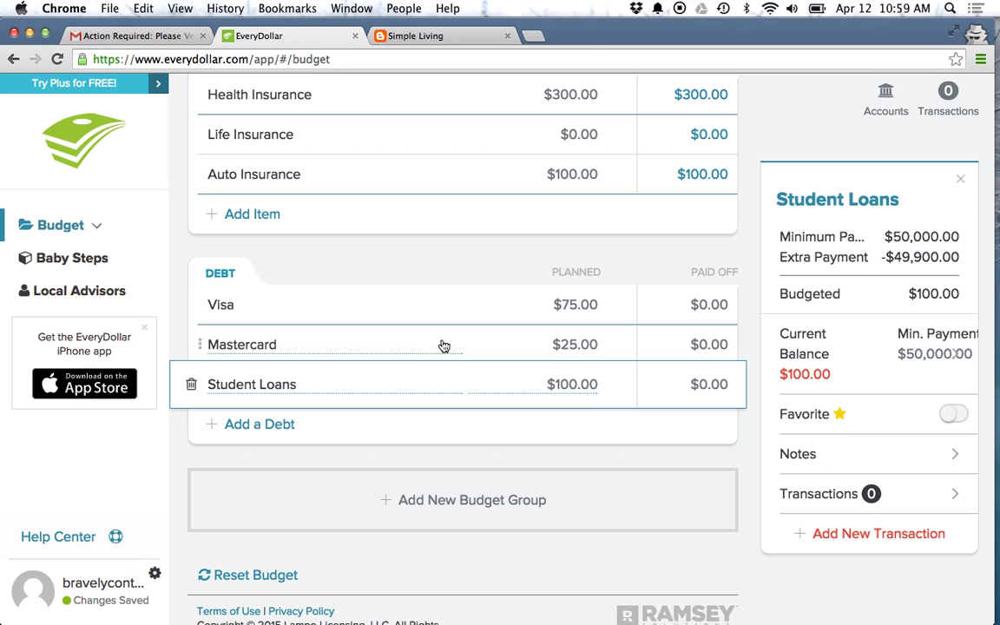
click(368, 316)
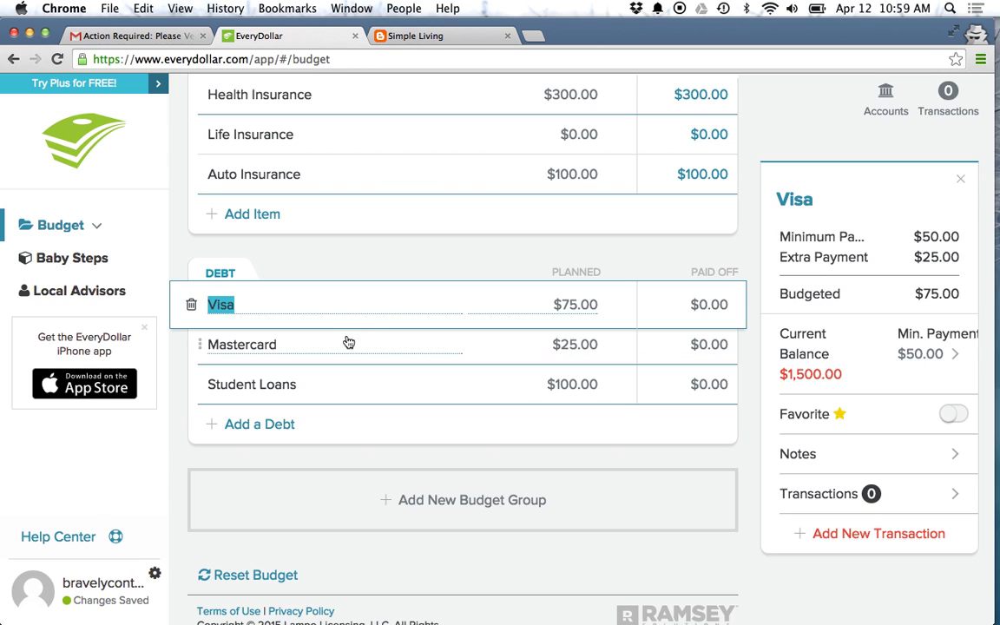
click(398, 338)
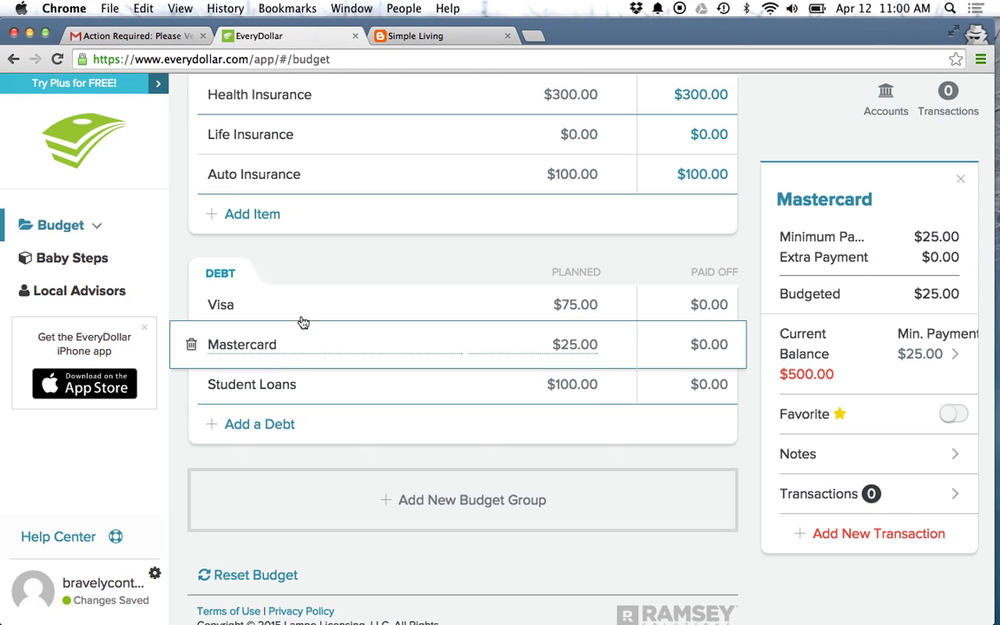
click(278, 299)
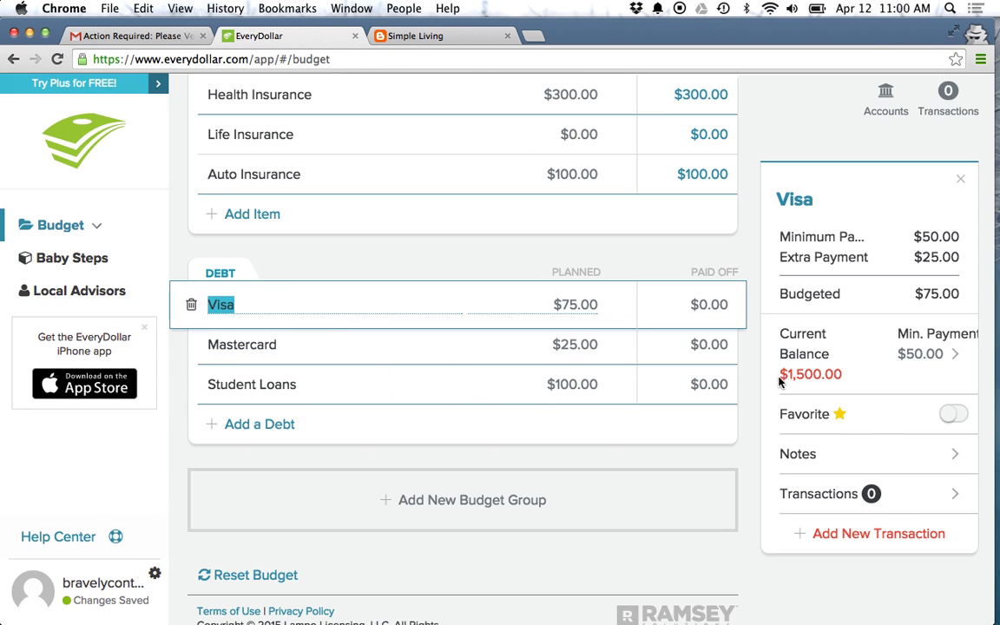
click(547, 401)
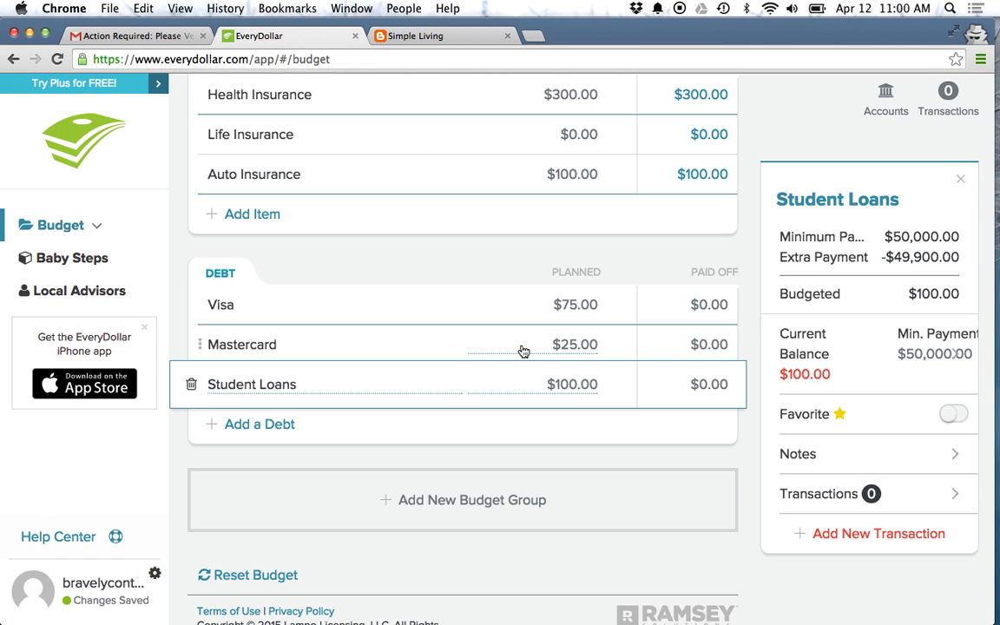
scroll(520, 351, up, 15)
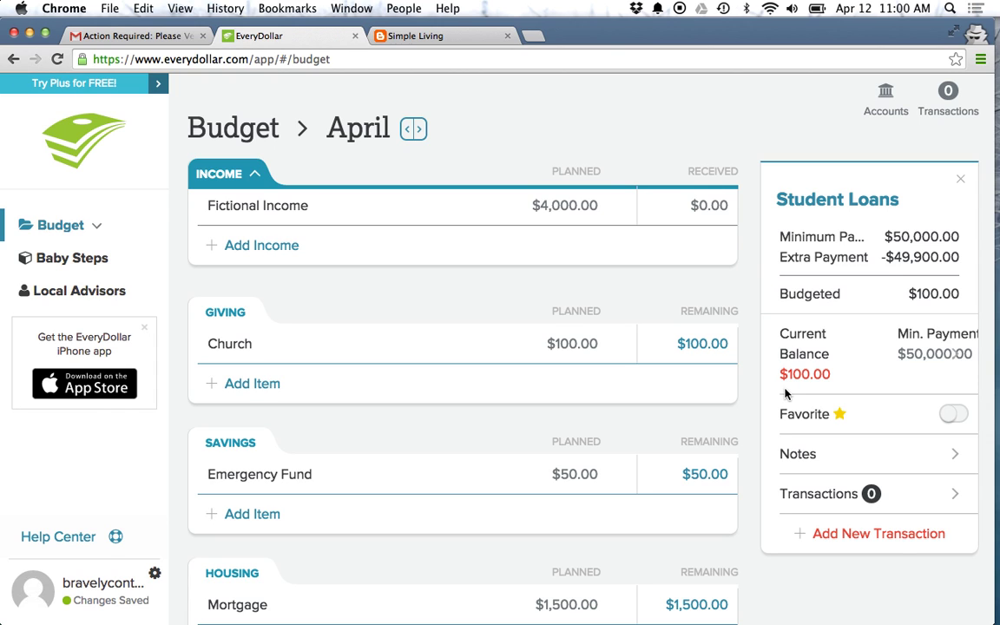
Step: Mark the Mobile Phone budget item as a favourite
scroll(591, 475, down, 5)
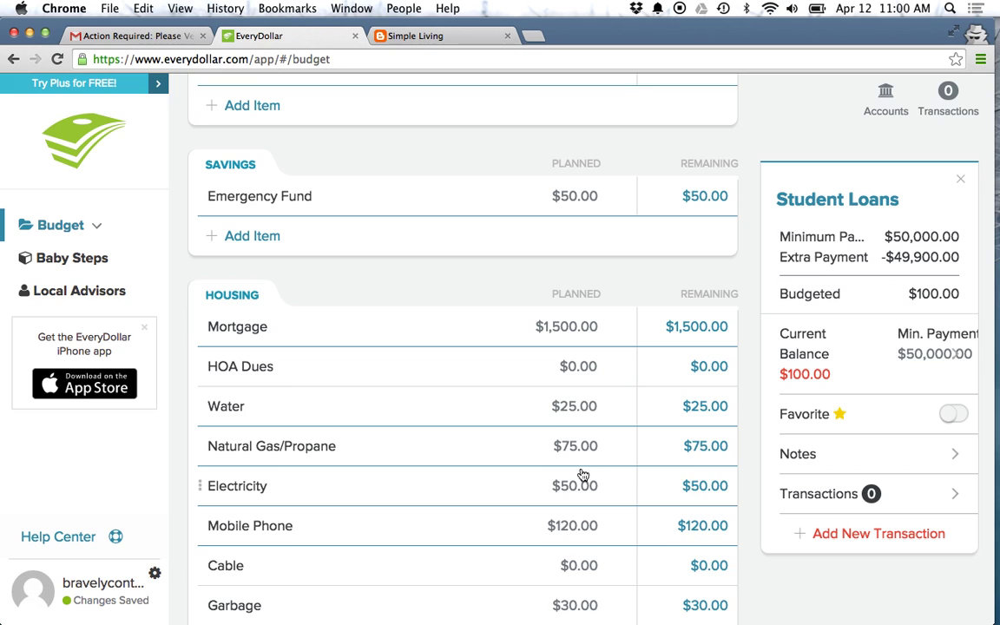
scroll(524, 386, down, 2)
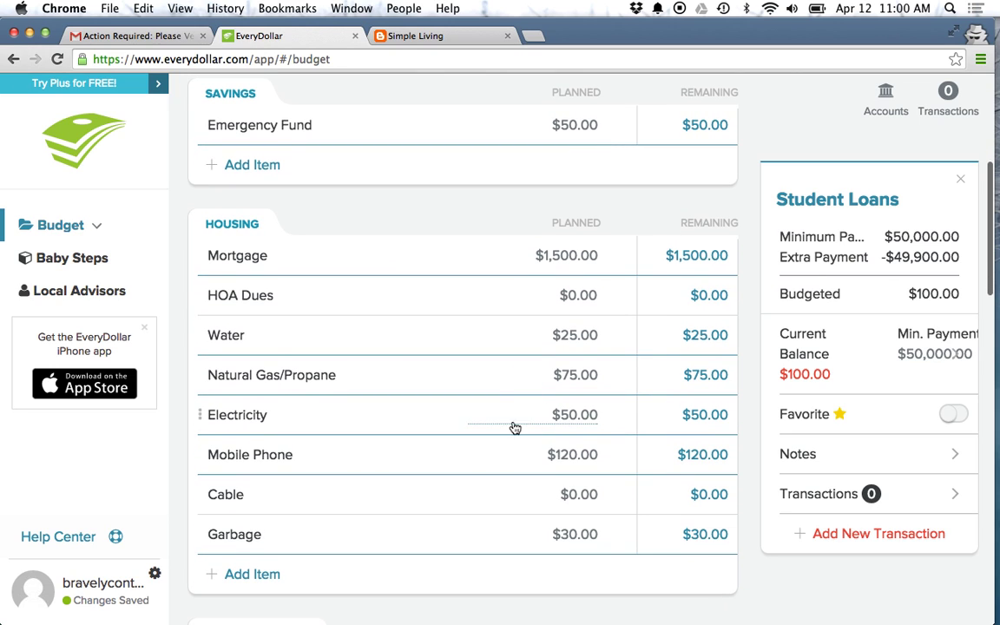
click(323, 460)
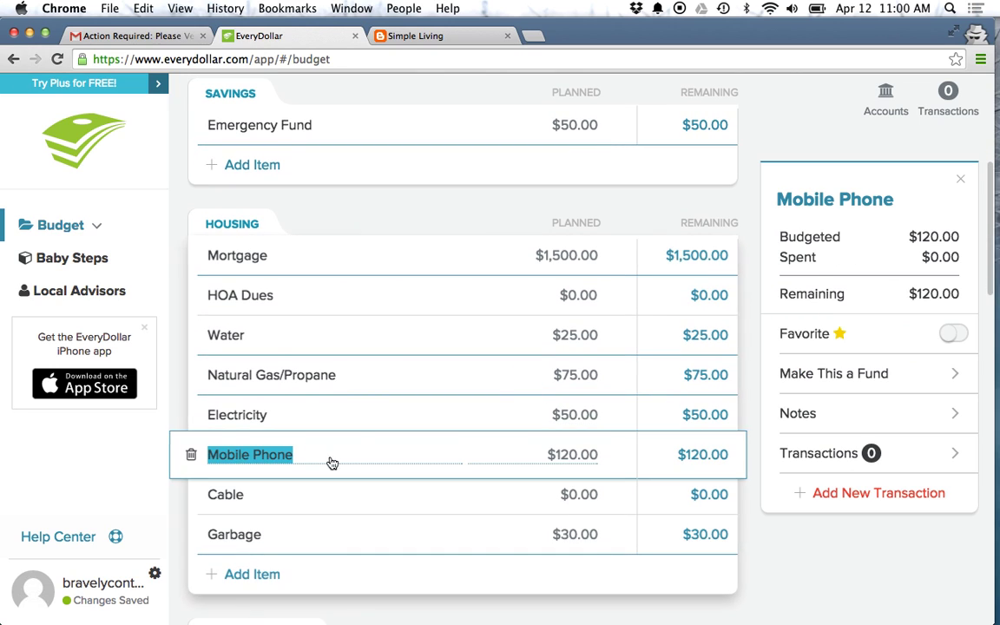
click(950, 336)
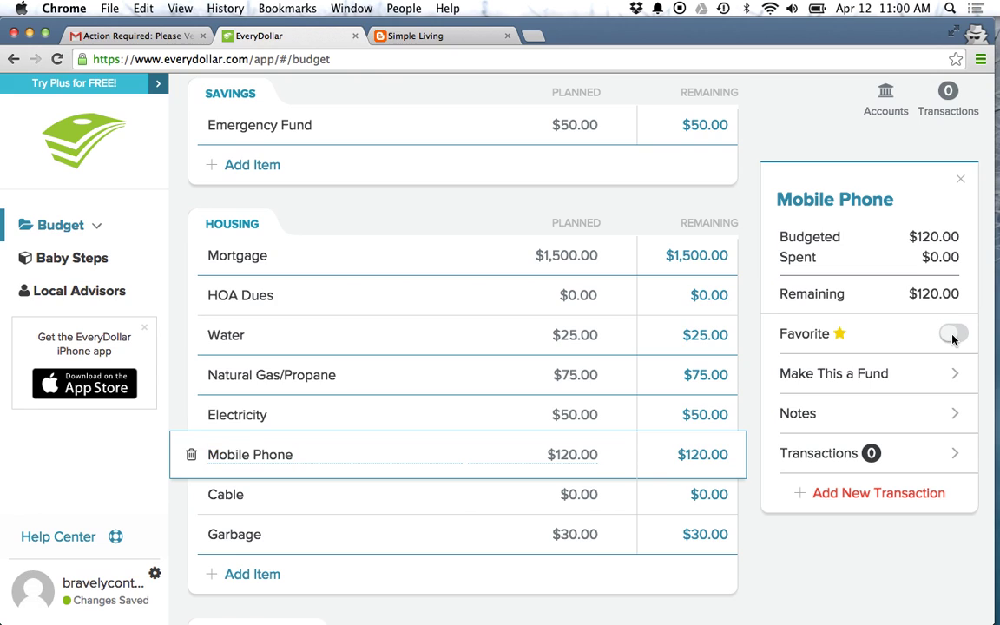
Step: Scroll back up and open the Transactions panel
scroll(684, 368, up, 5)
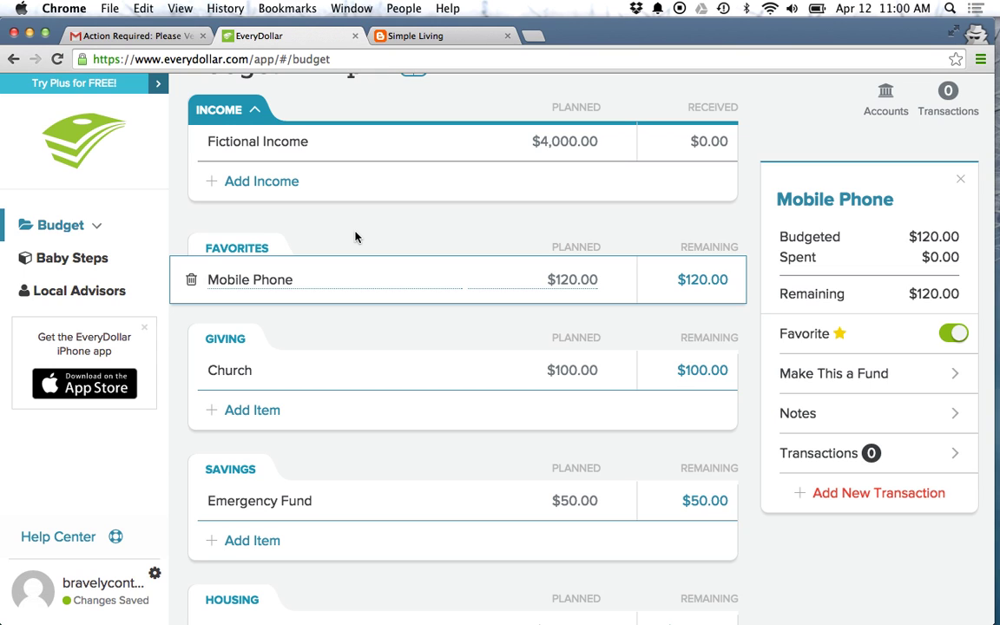
scroll(616, 235, up, 3)
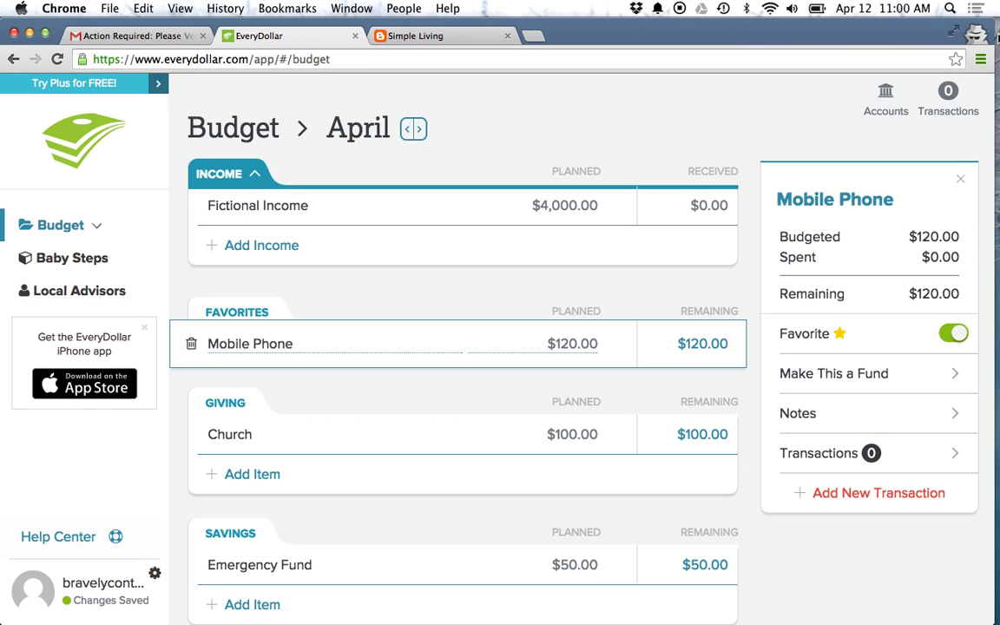
click(950, 103)
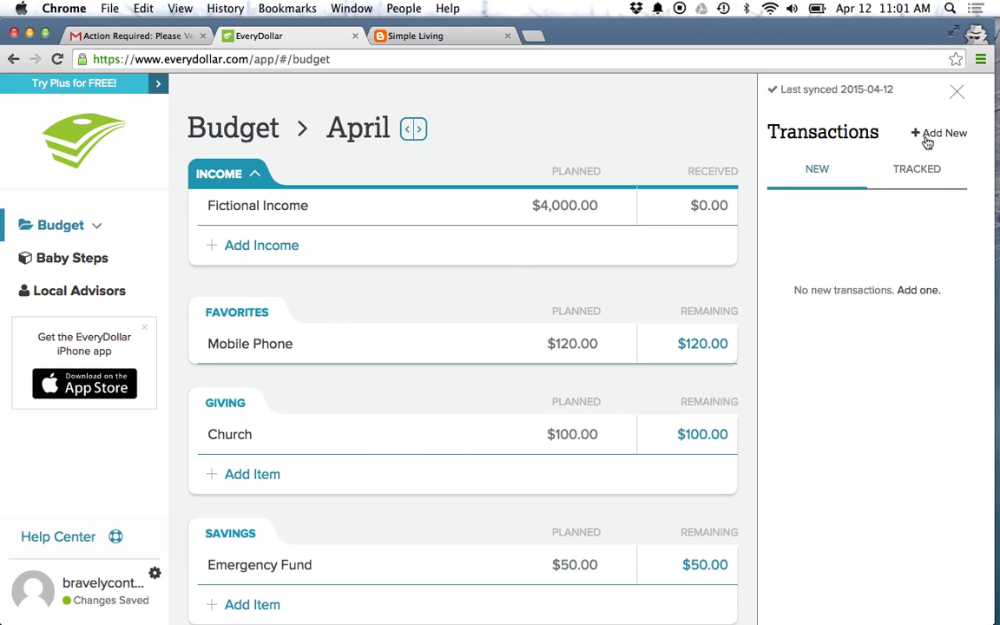
Step: Add a $50.00 expense with merchant 'Visa Payment', then close the upgrade offer
click(927, 143)
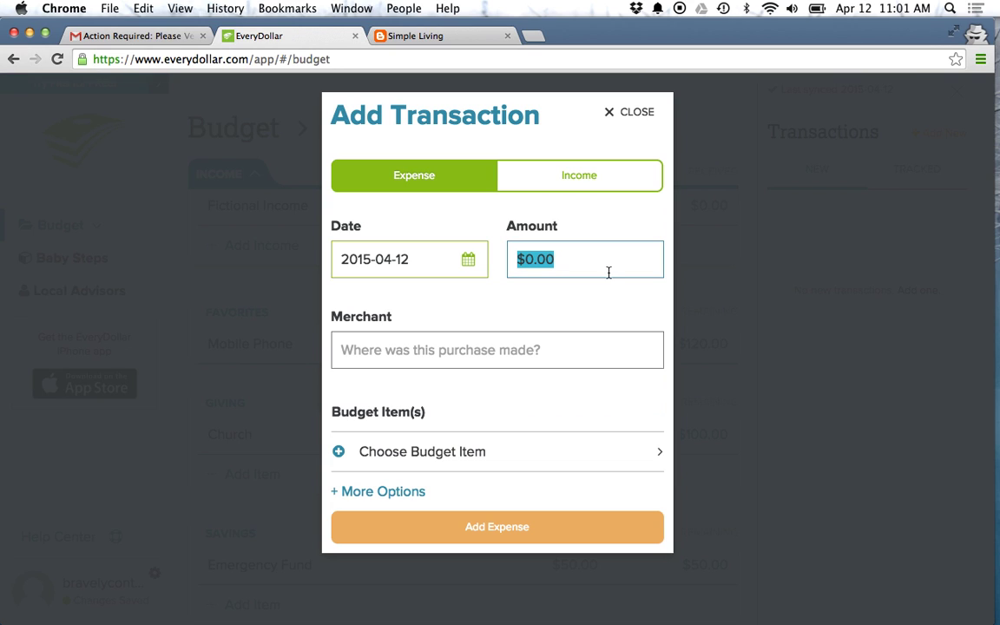
text(50)
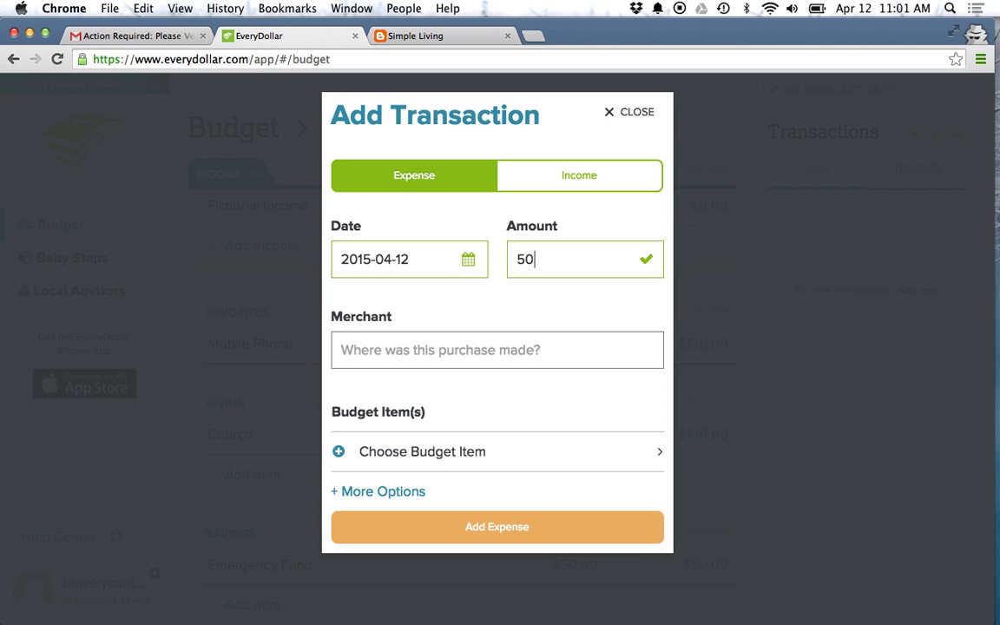
click(491, 347)
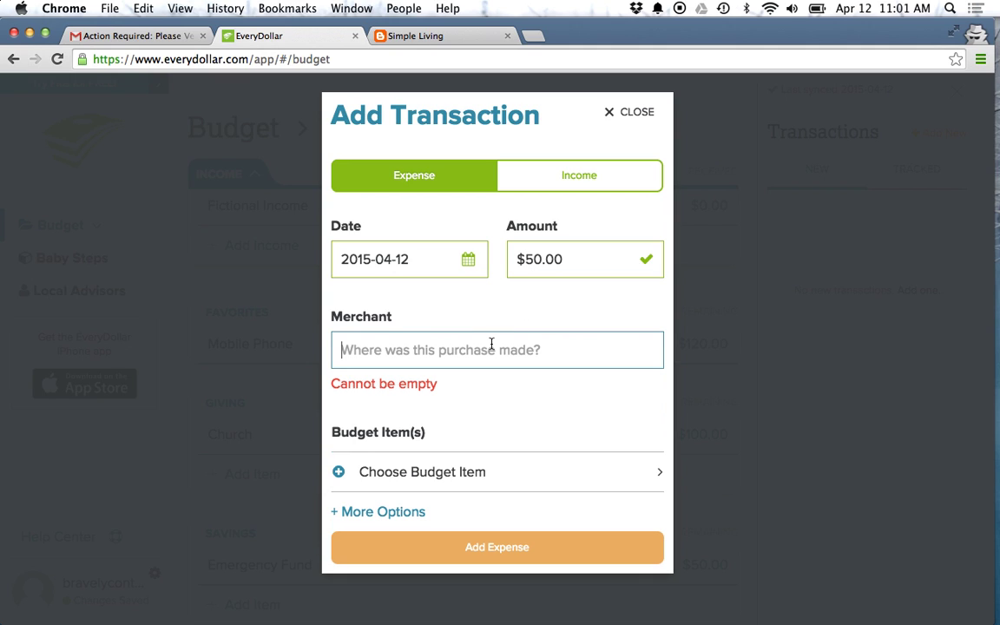
text(Vis aP)
key(BackSpace)
key(BackSpace)
key(BackSpace)
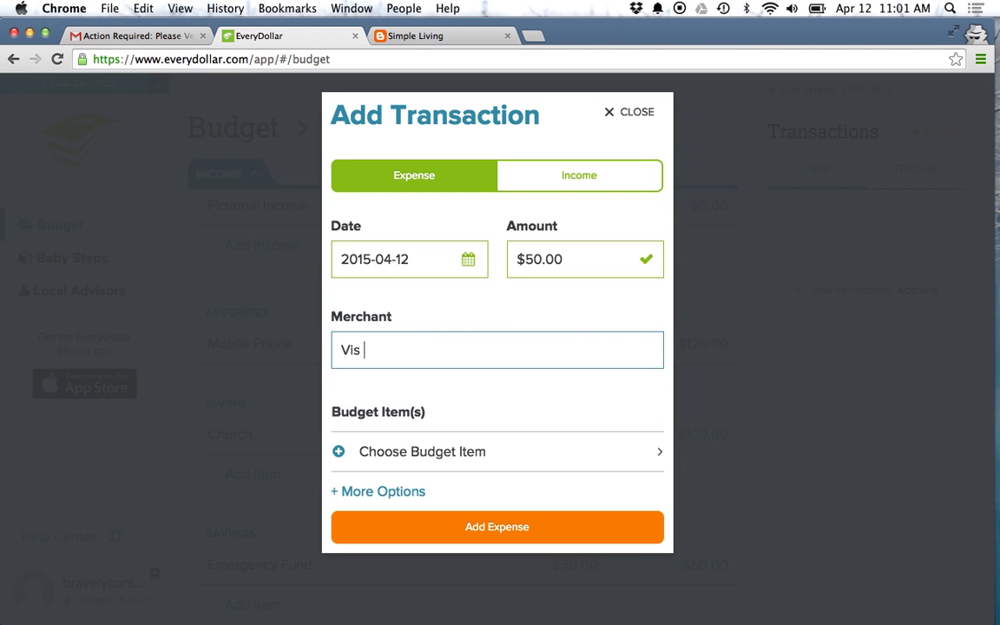
text(a Payment)
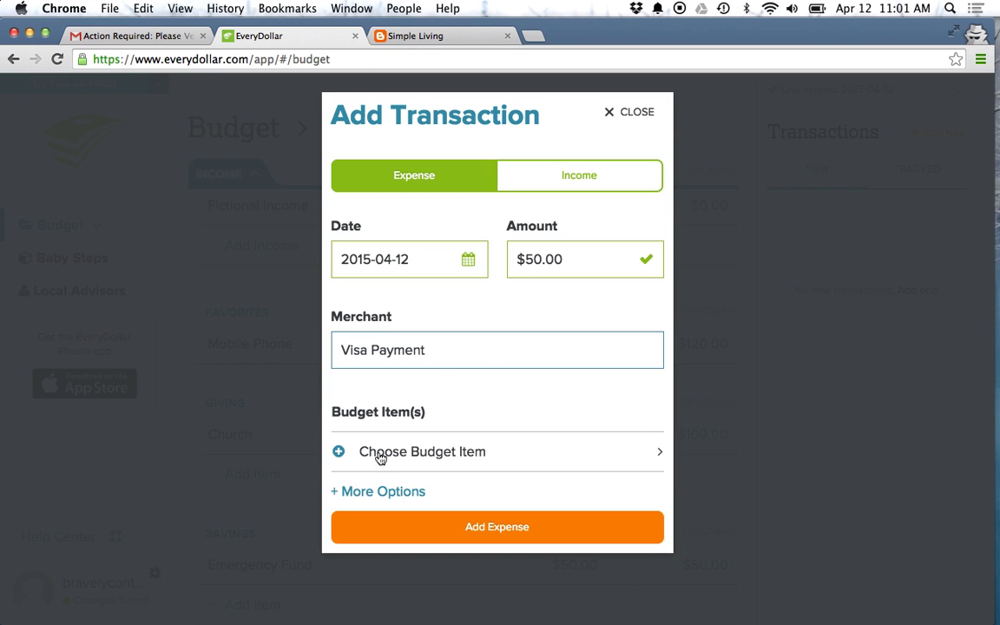
click(459, 531)
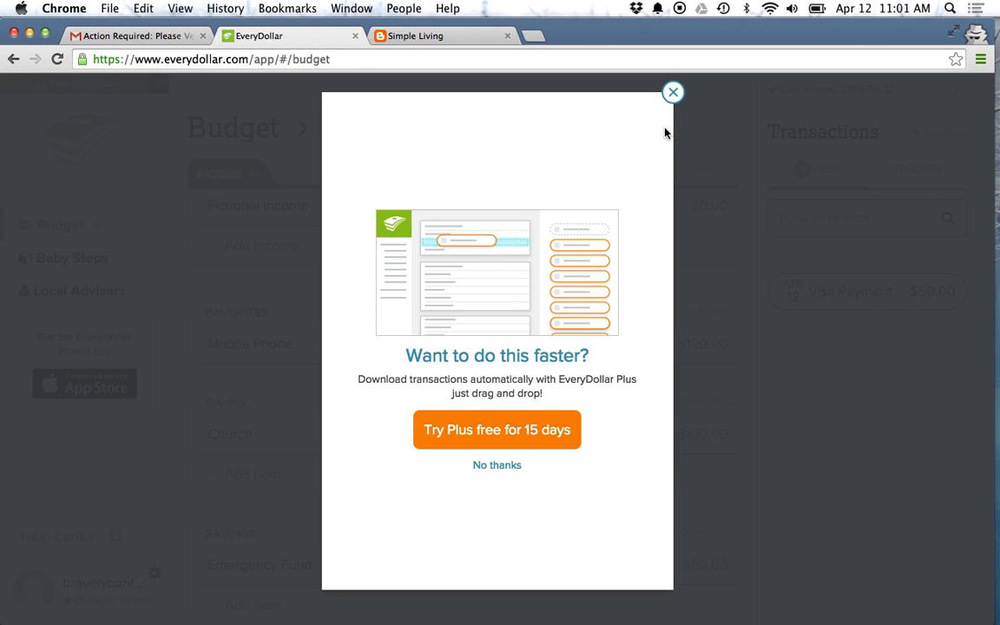
click(673, 94)
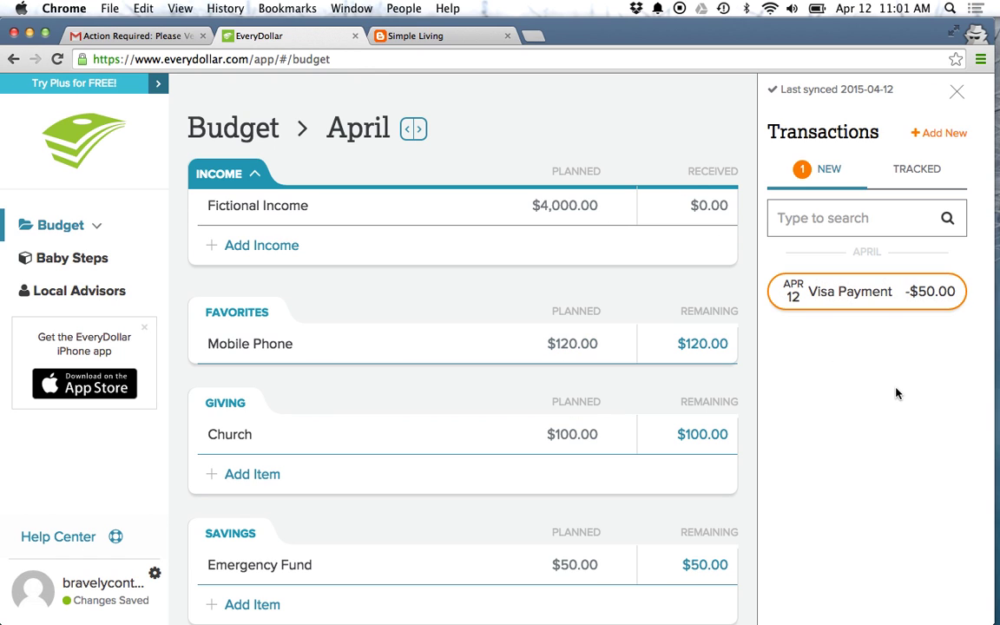
Step: Drag the new Visa Payment transaction onto the Visa debt row to record $50.00 paid off
mouse_move(785, 299)
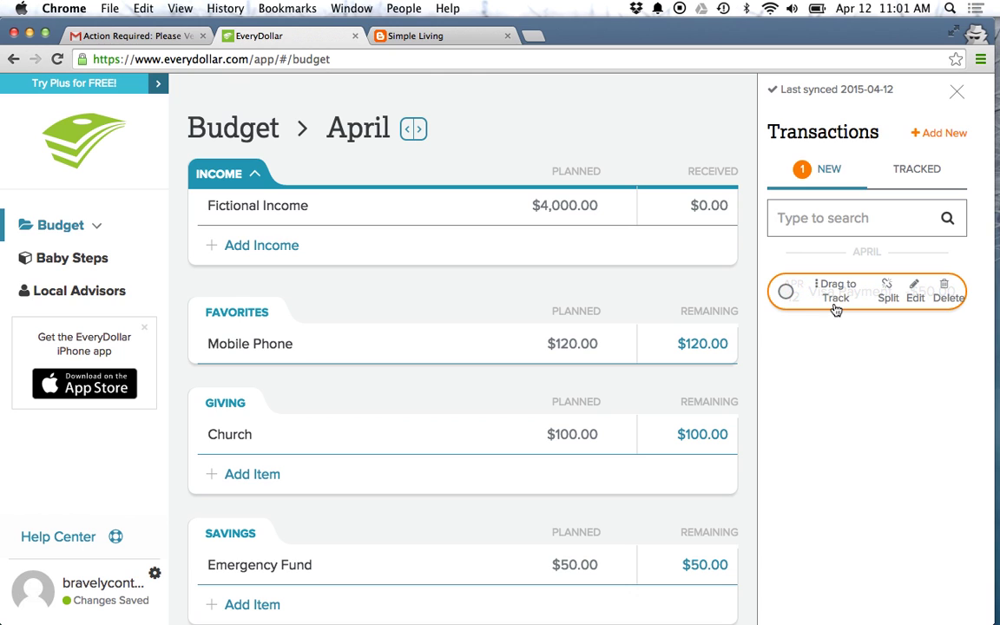
scroll(643, 387, down, 5)
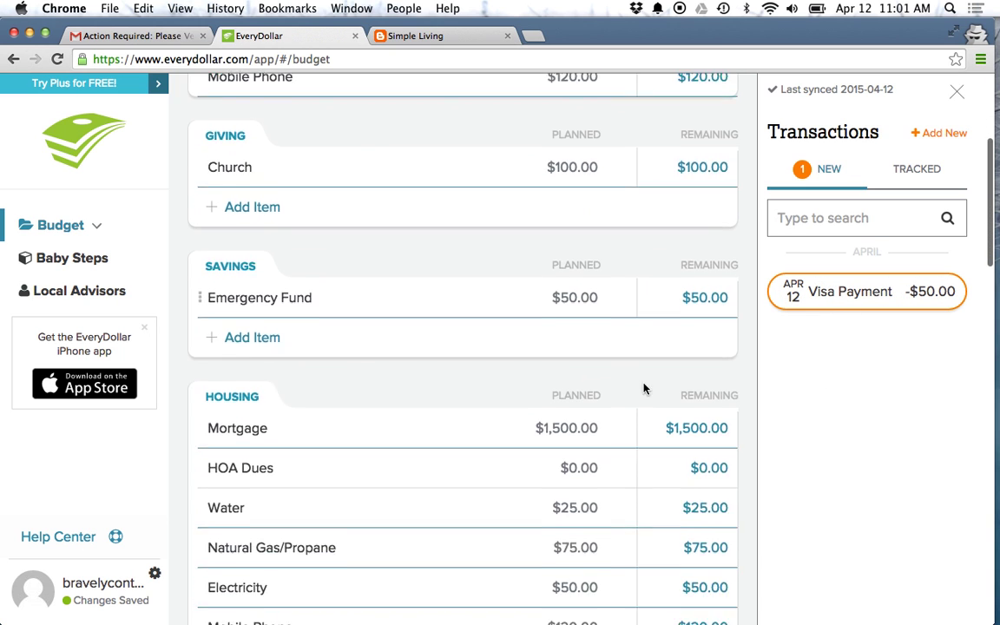
scroll(643, 387, down, 7)
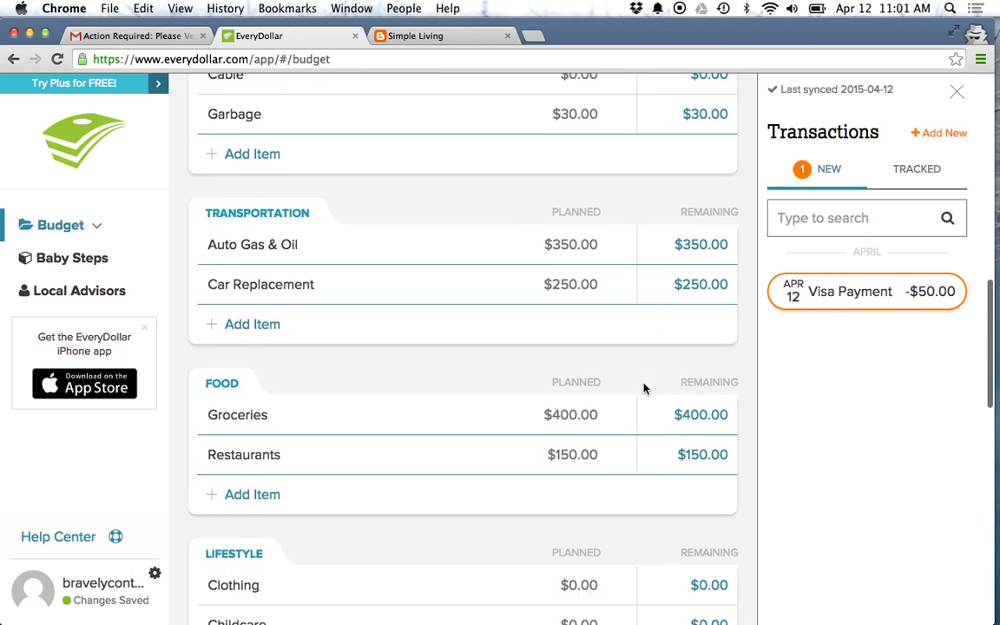
scroll(643, 387, down, 8)
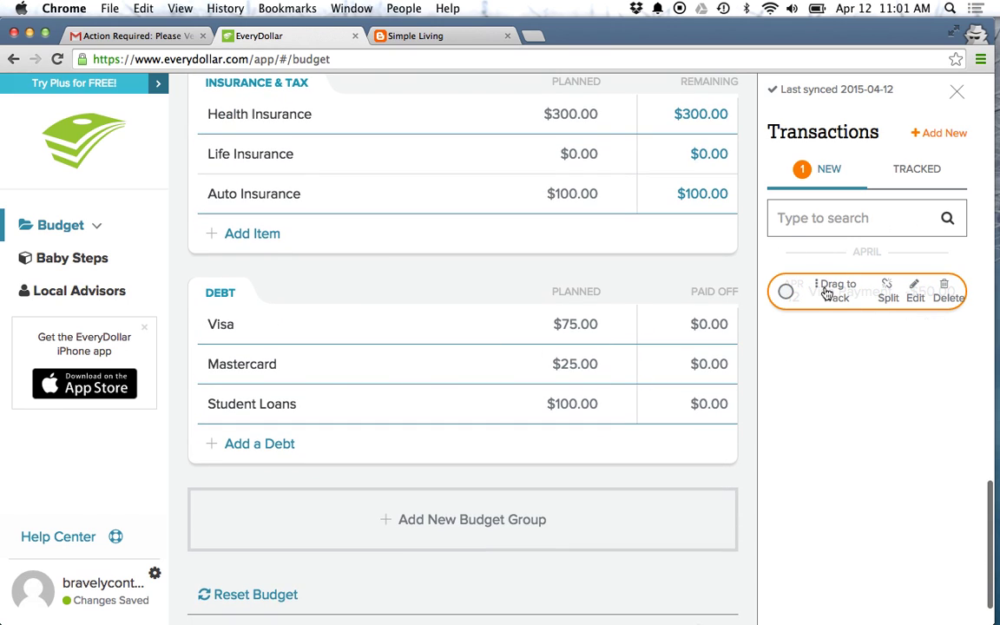
drag(823, 291, 497, 329)
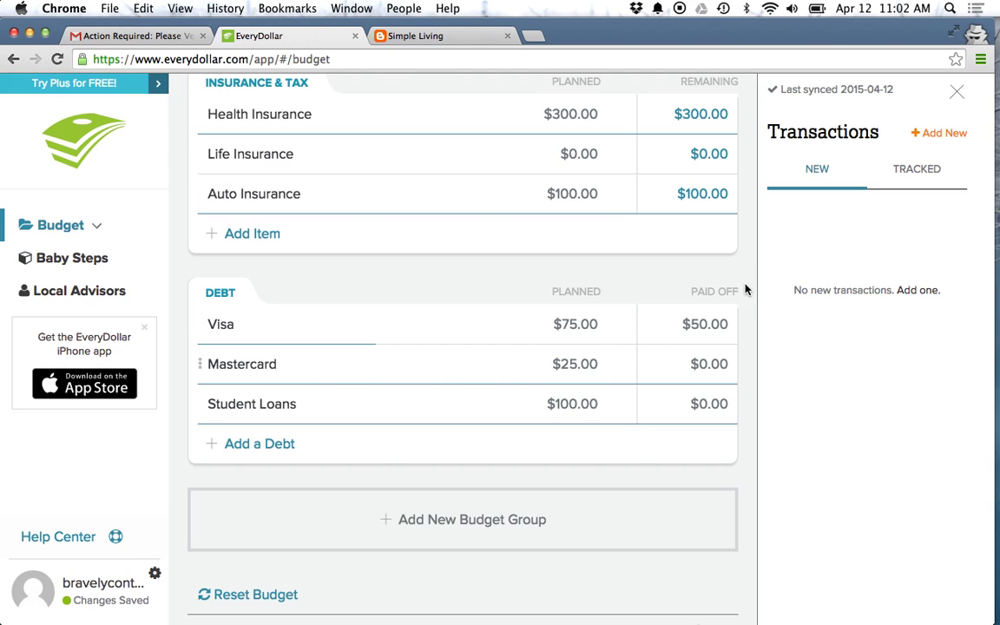
Step: Change the tracked Visa payment amount to $75.00
click(918, 170)
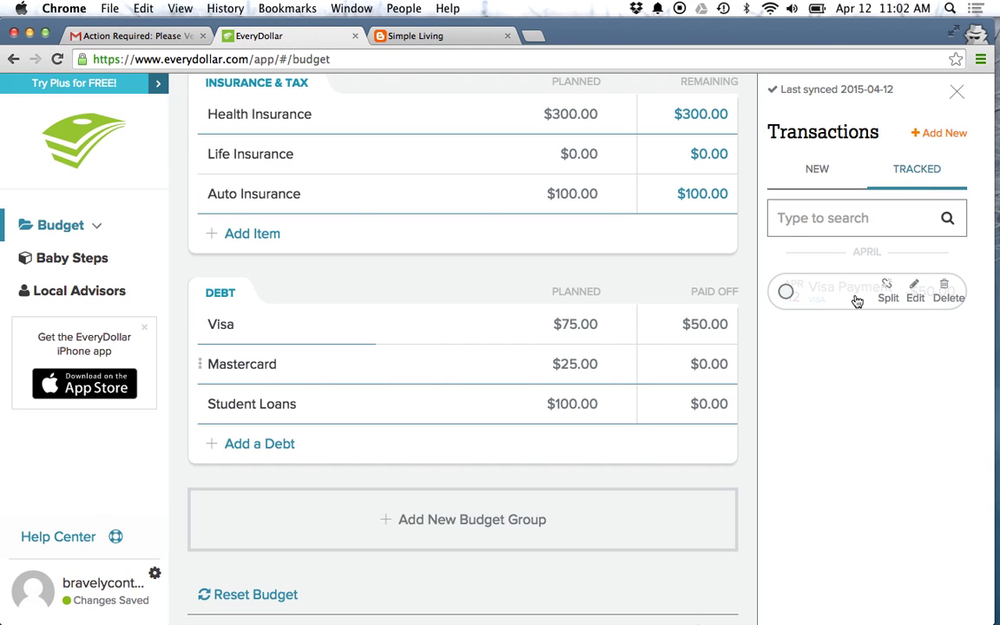
click(913, 293)
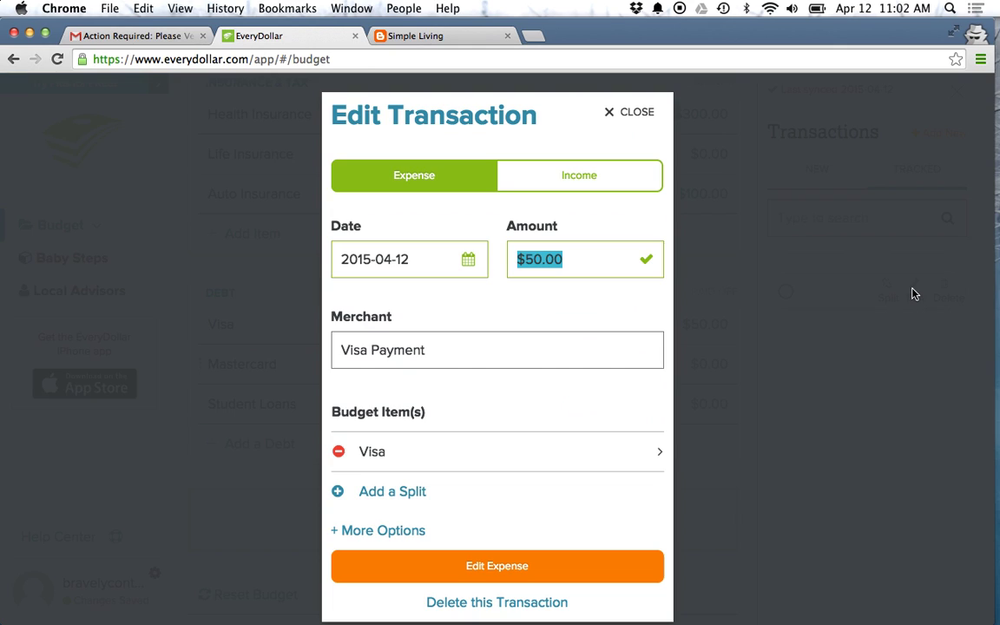
click(604, 258)
key(BackSpace)
key(BackSpace)
key(BackSpace)
key(BackSpace)
key(BackSpace)
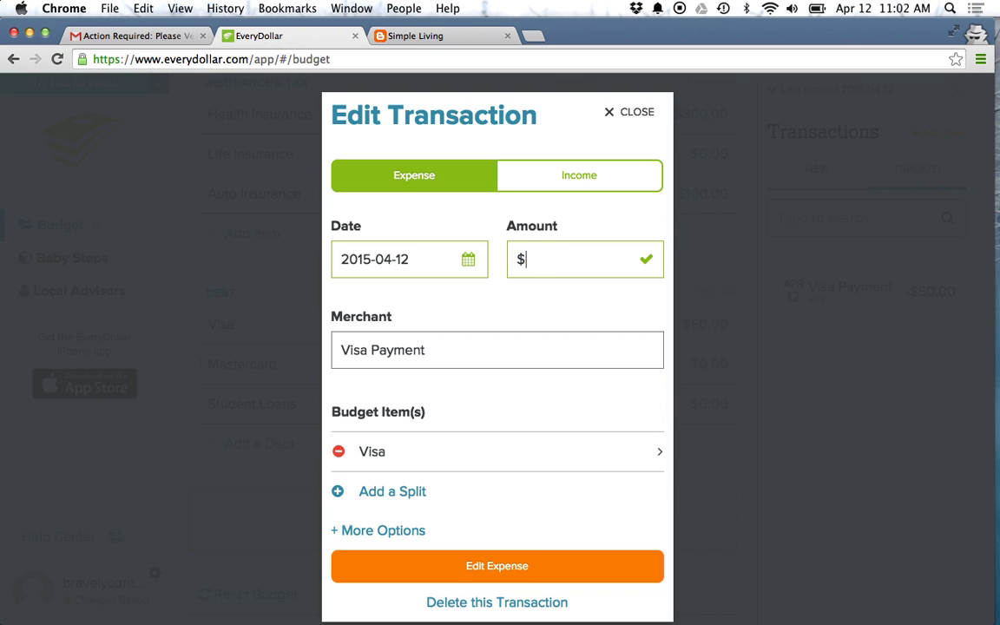
text(75.00)
click(458, 565)
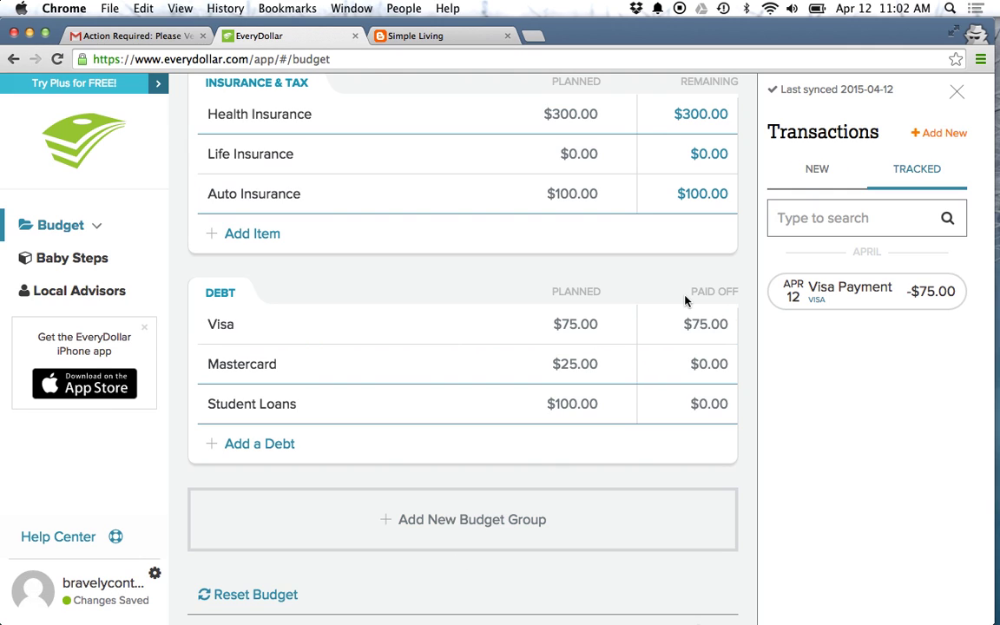
Step: Rename the payment's merchant to 'Credit Card Payments' and set the amount to $100
click(892, 289)
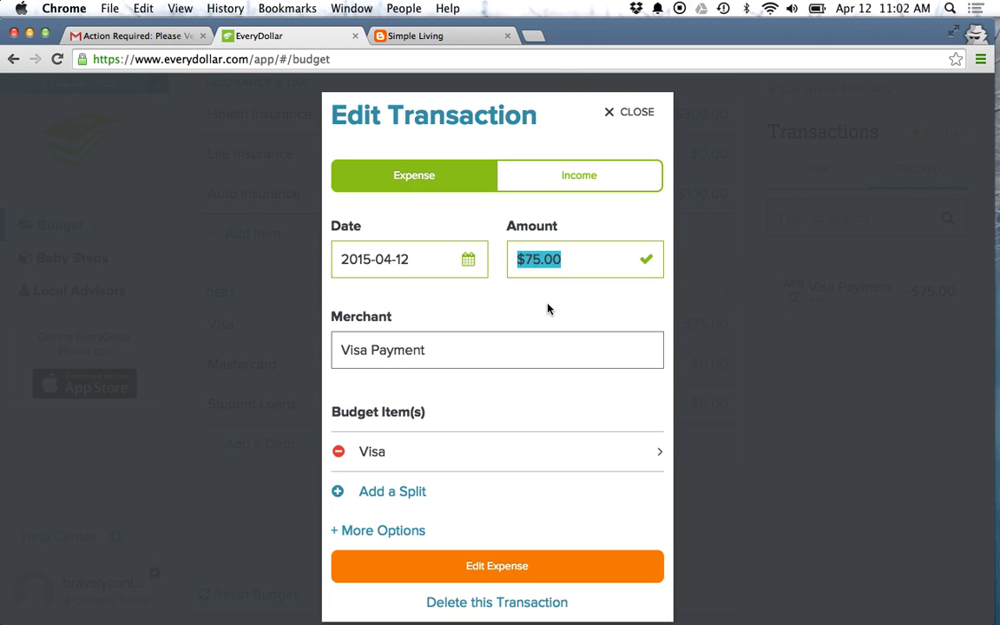
click(485, 343)
key(super+a)
text(Credit c)
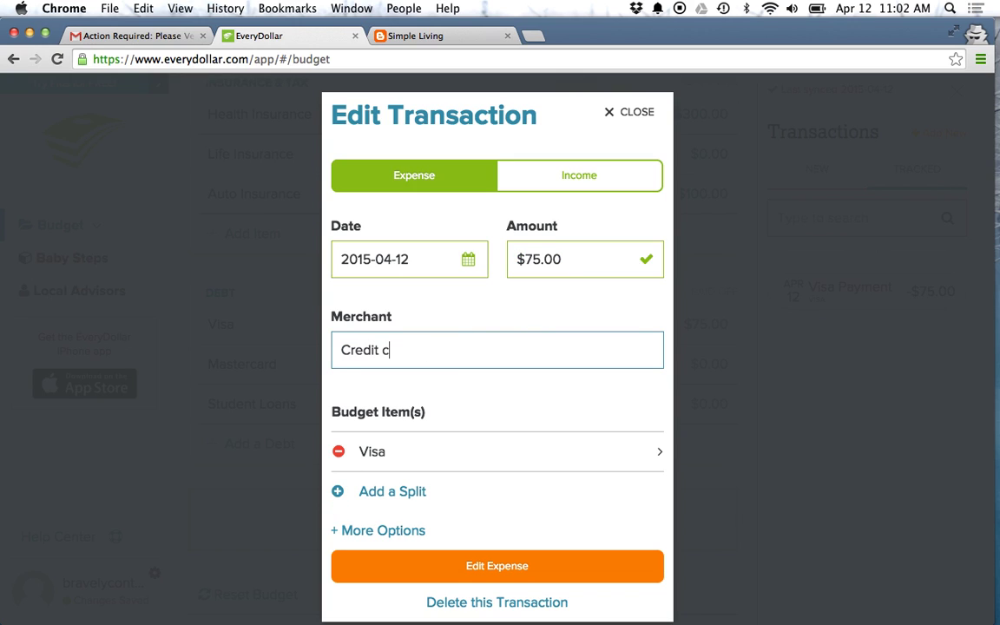
key(BackSpace)
text(Card Payments)
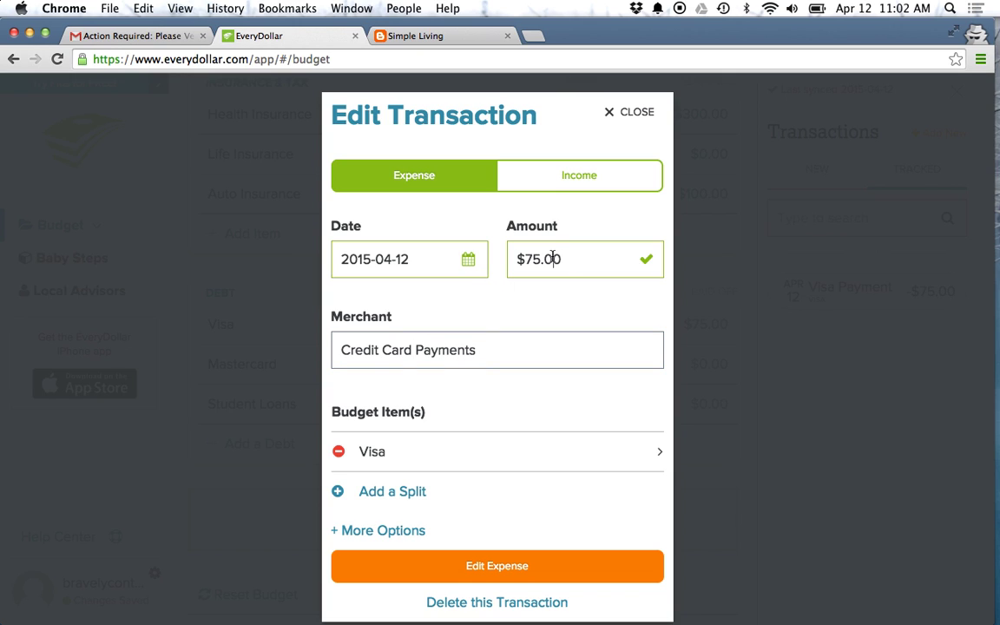
click(551, 257)
text(100)
click(383, 486)
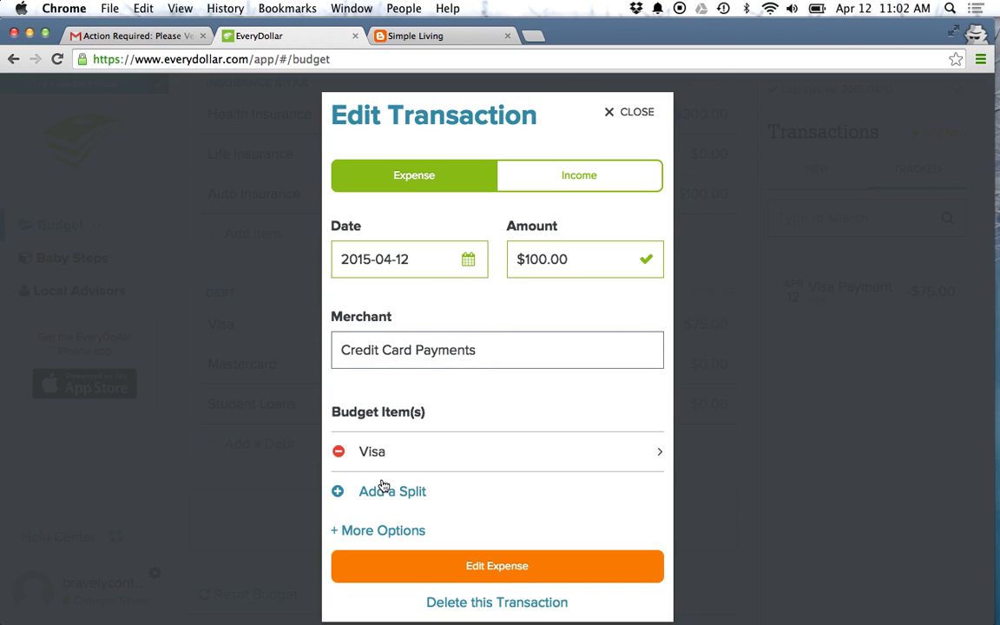
Step: Split the payment $75 to Visa and $25 to Mastercard, and save it
click(340, 493)
scroll(515, 371, down, 15)
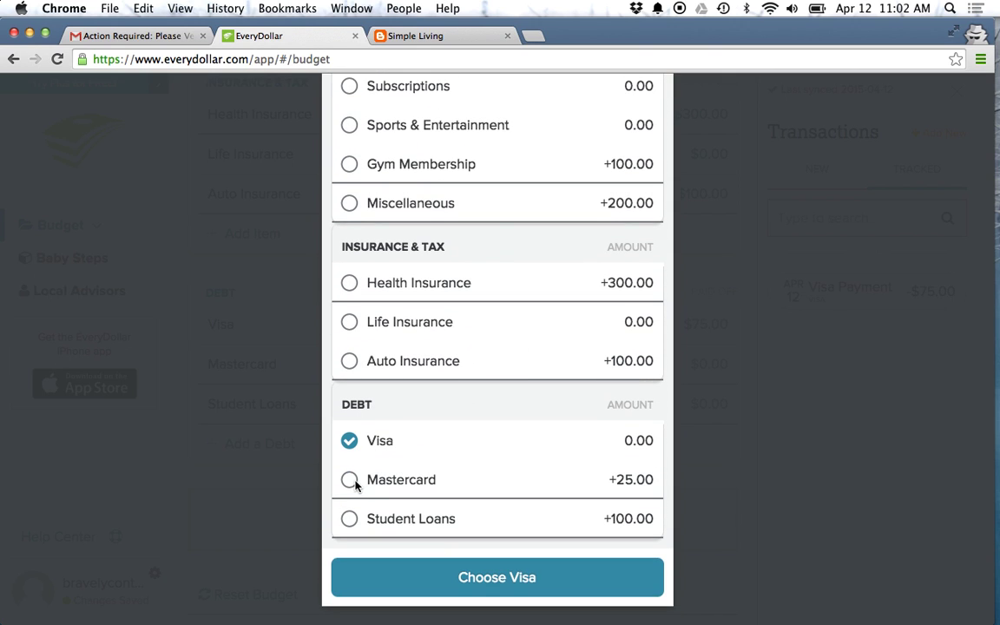
click(349, 479)
click(438, 579)
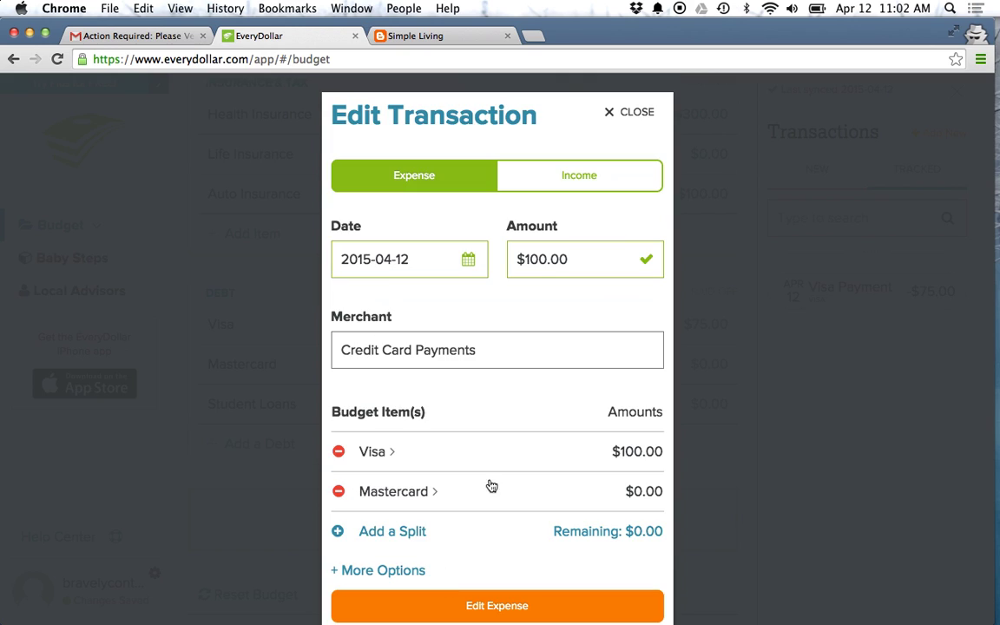
click(621, 451)
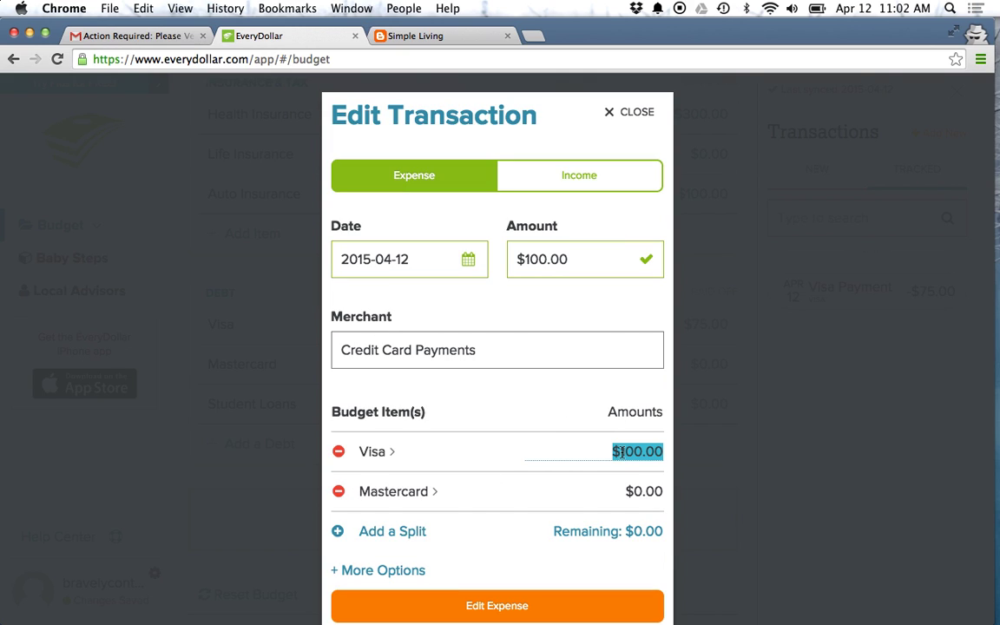
text(0.01)
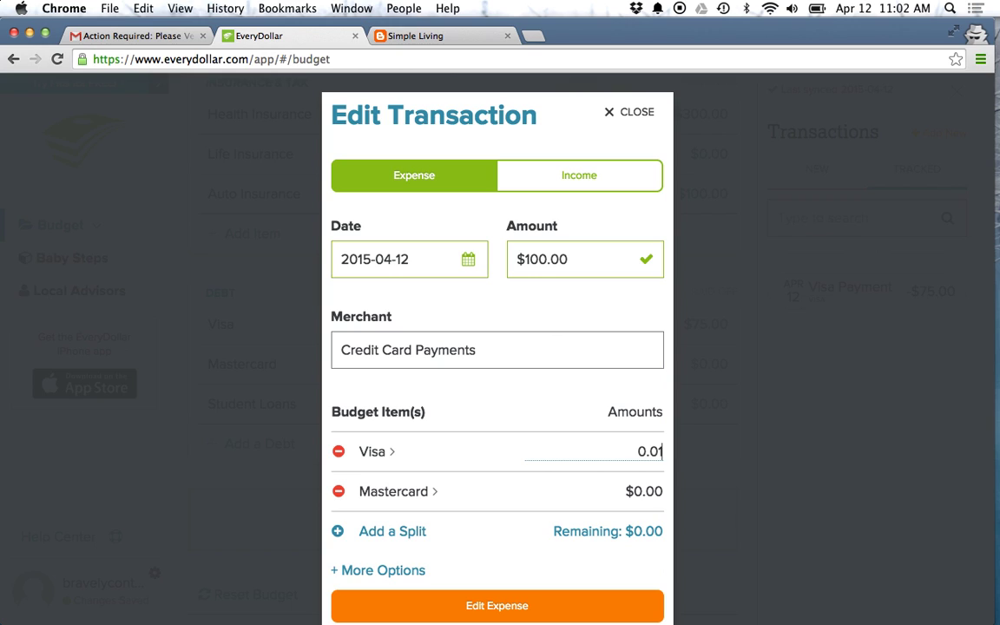
key(BackSpace)
key(BackSpace)
key(BackSpace)
click(629, 489)
text(25)
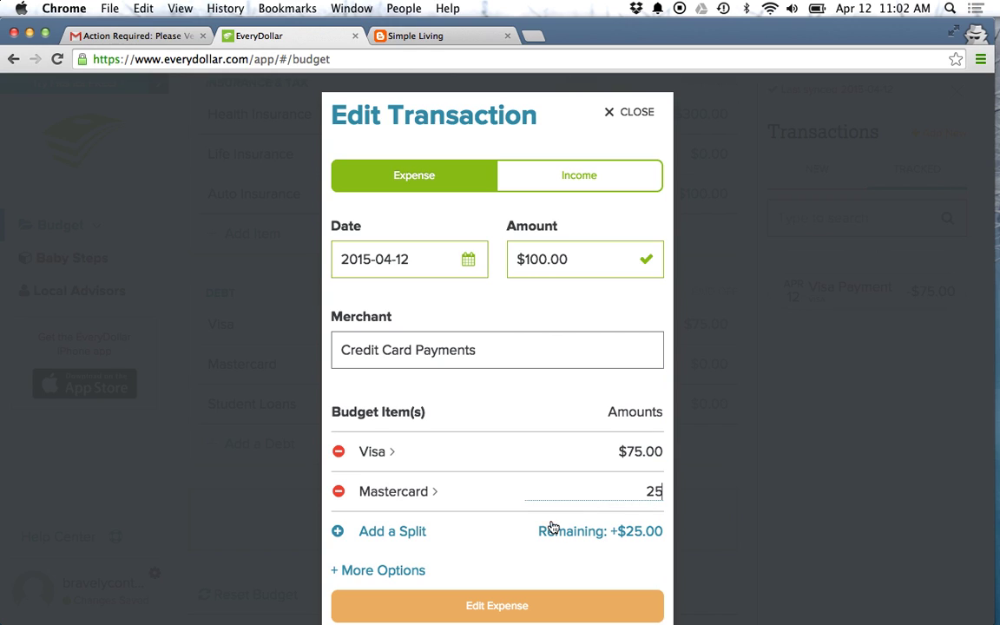
click(476, 557)
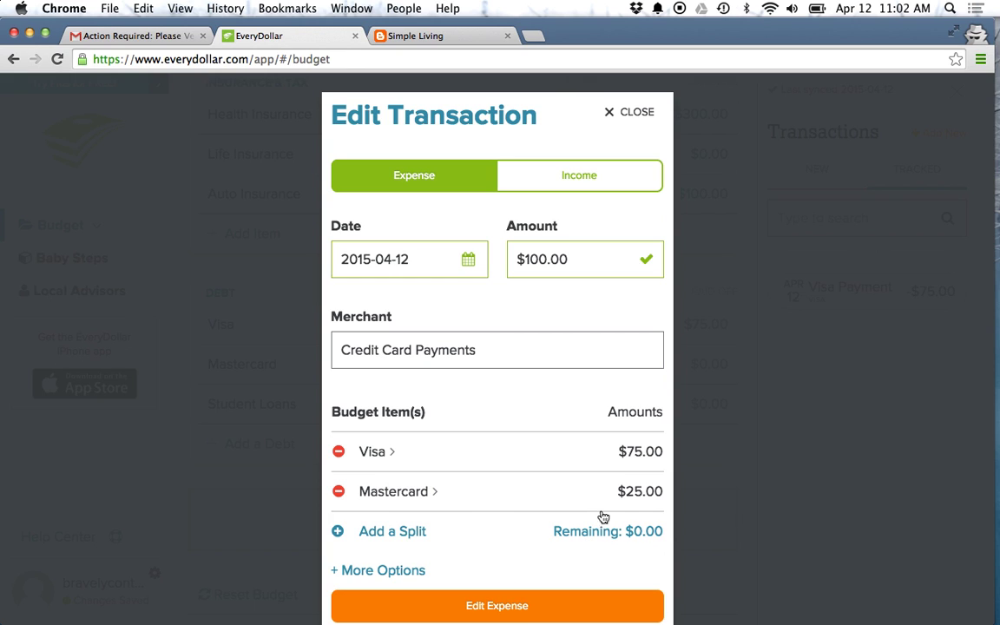
click(460, 611)
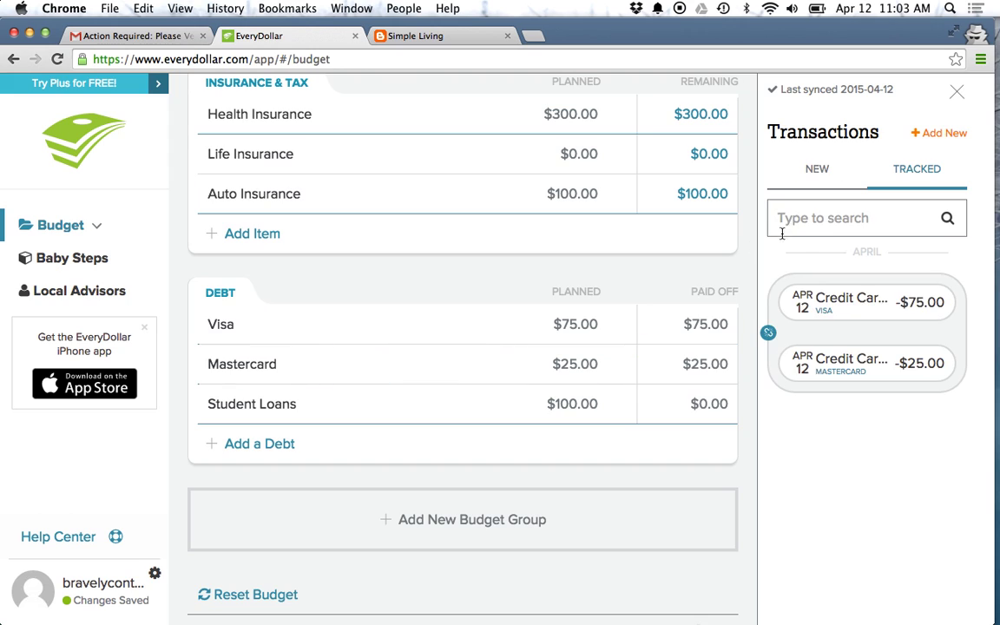
mouse_move(777, 368)
mouse_move(857, 330)
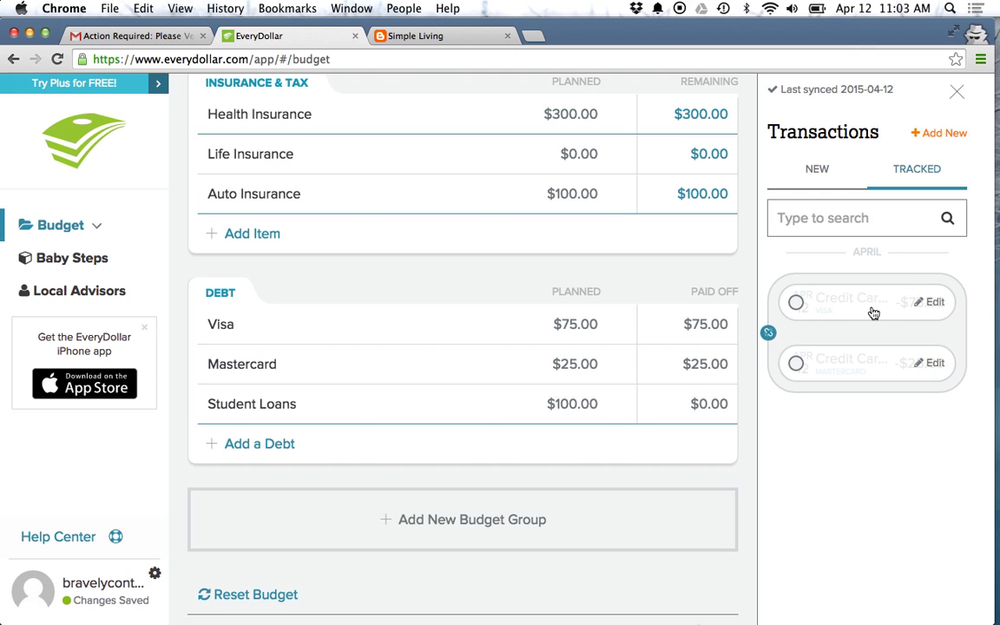
click(933, 302)
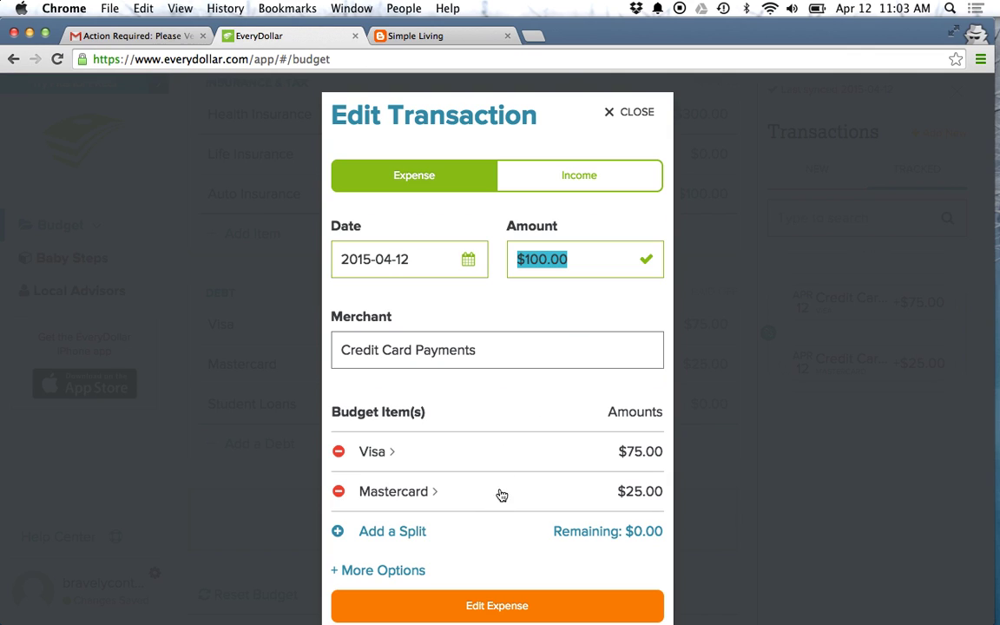
click(620, 111)
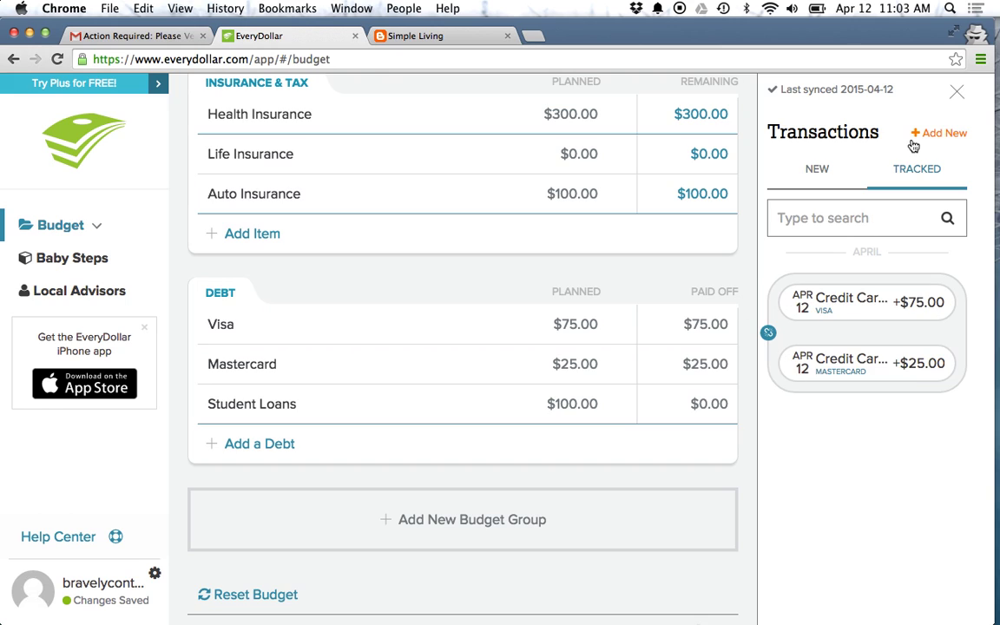
Step: Close the transactions list and review Spent and Remaining amounts for Insurance & Tax, Transportation and Food
click(956, 92)
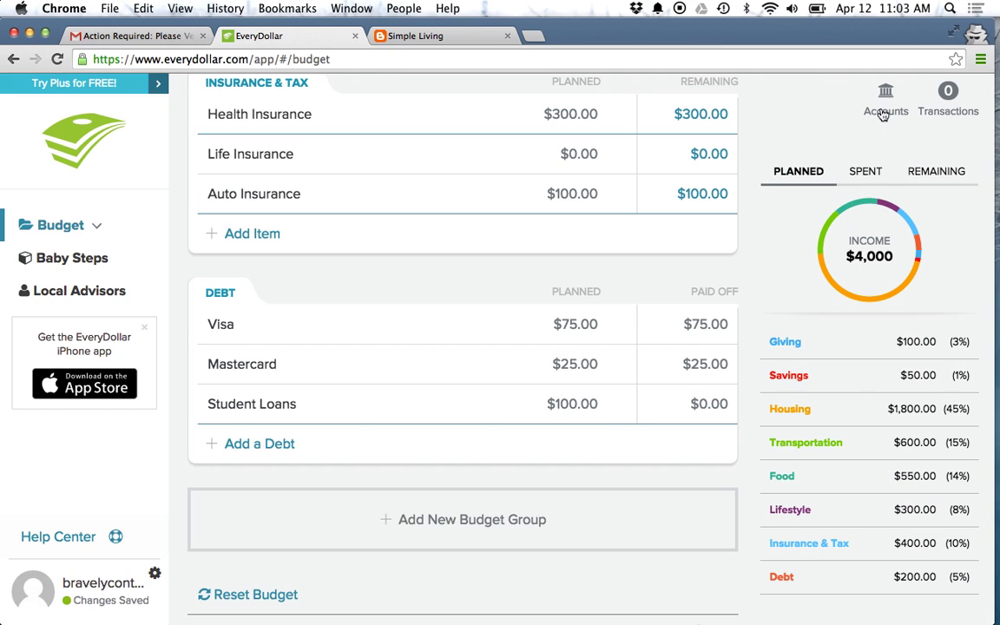
click(865, 178)
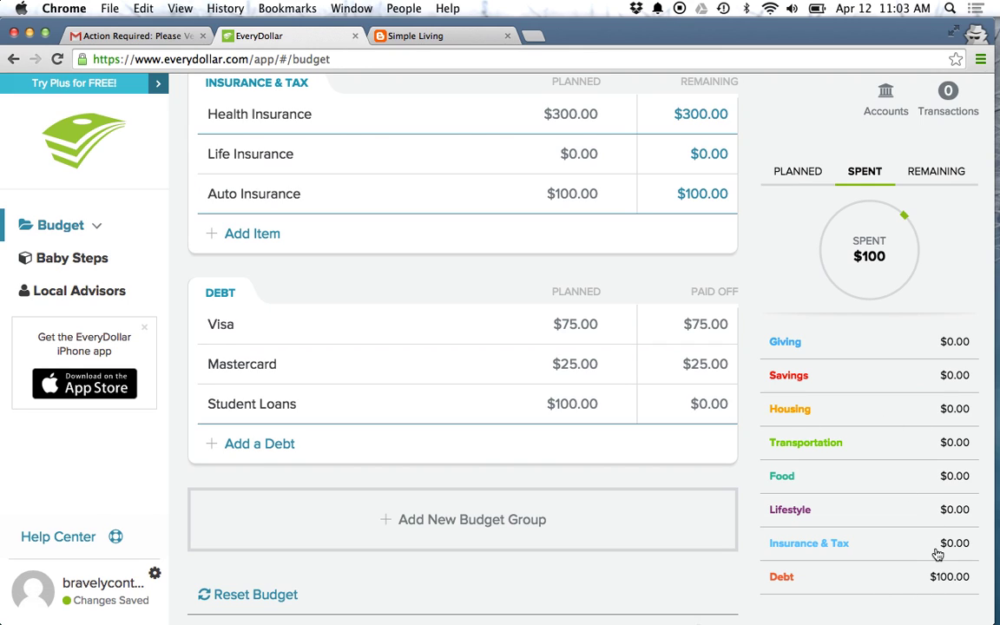
click(925, 174)
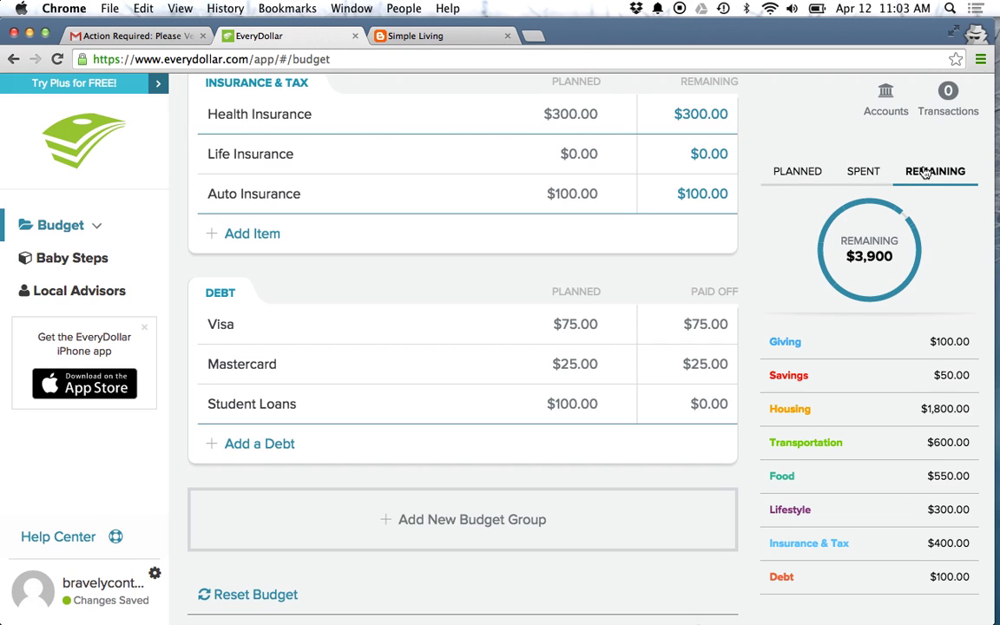
click(885, 209)
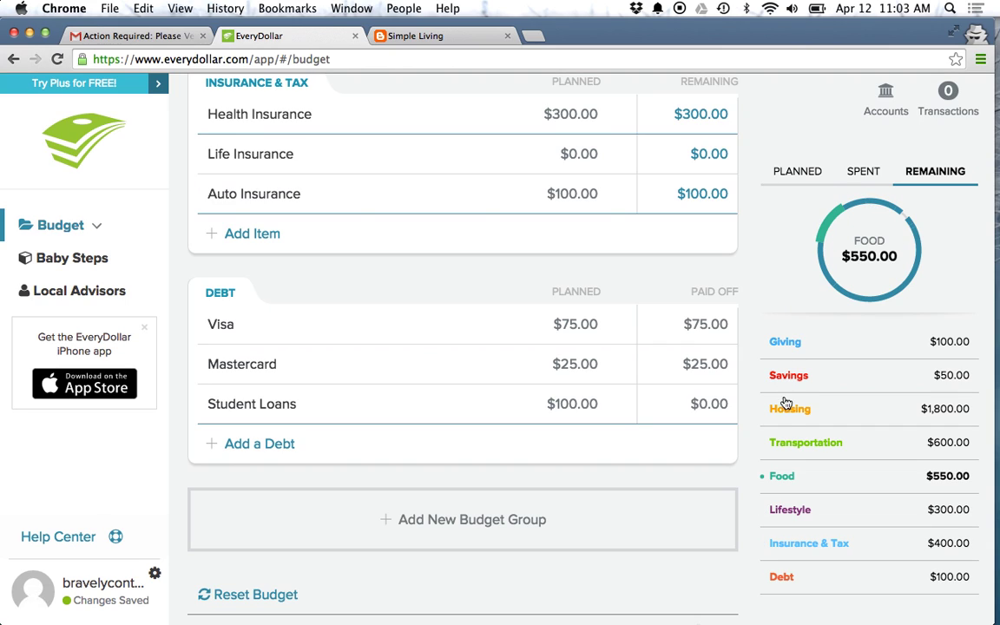
click(790, 438)
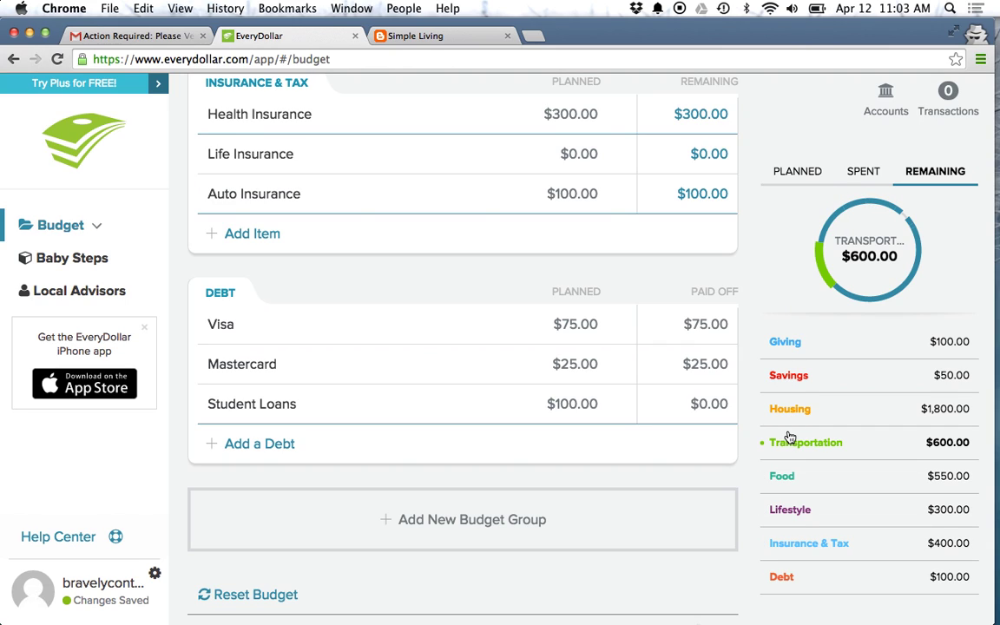
click(789, 492)
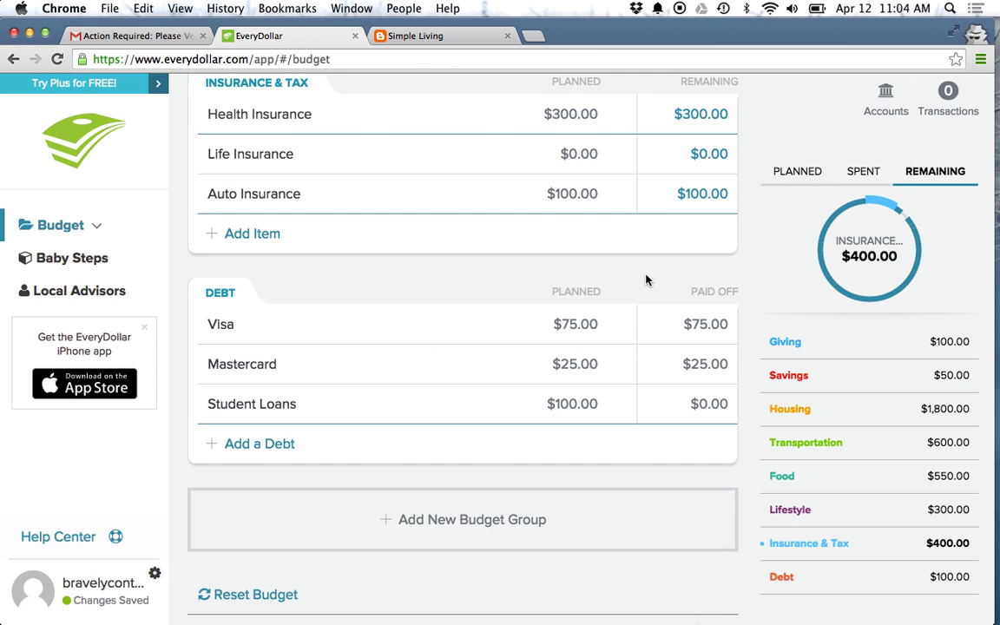
Step: Scroll back to the top of the budget and open the Transactions panel
scroll(645, 279, up, 10)
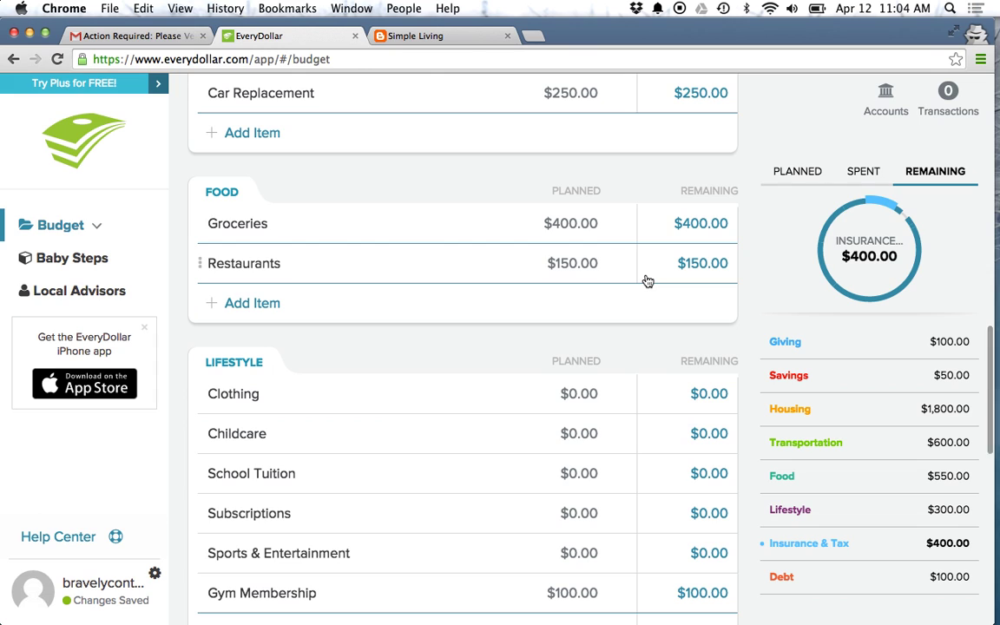
scroll(497, 326, up, 5)
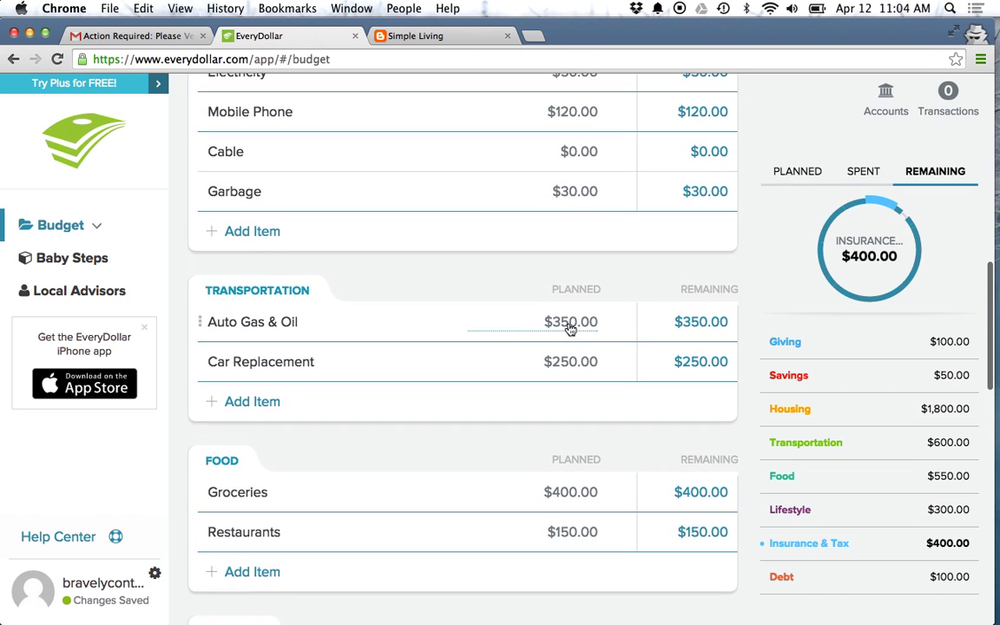
click(944, 111)
Step: Start a new transaction and change its amount from 18.75 to 19.00
click(930, 134)
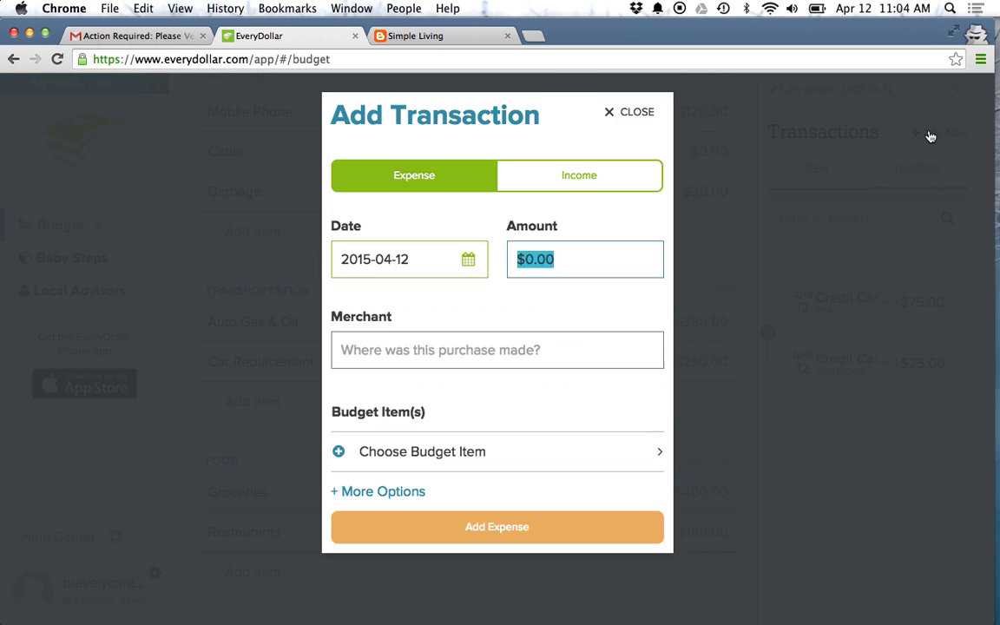
text(1)
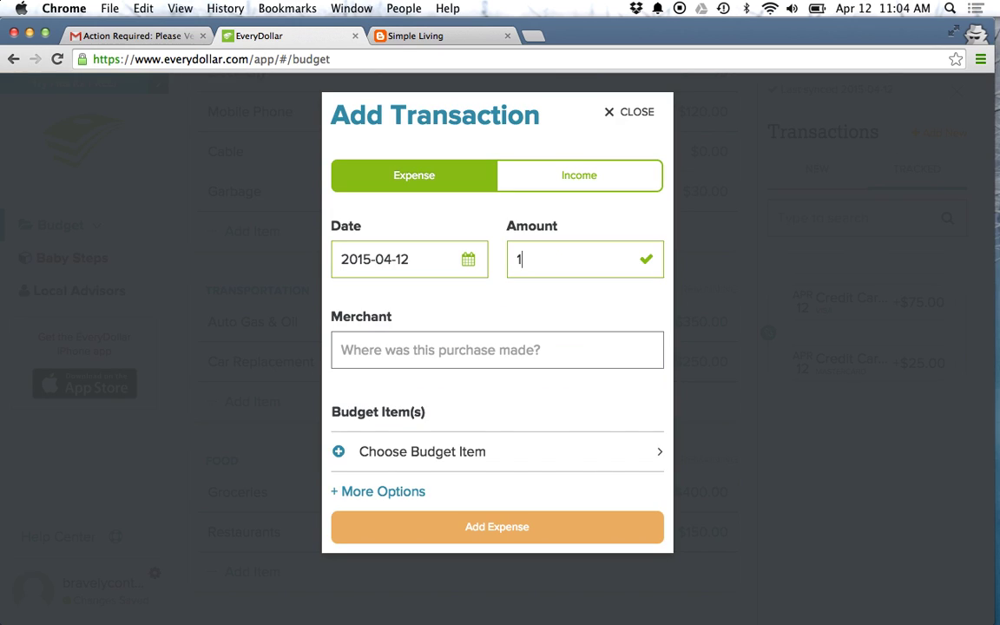
text(8.75)
key(super+a)
text(19.00)
Step: Abandon the unfinished $19.00 expense without saving and return to the top of the April budget
click(487, 528)
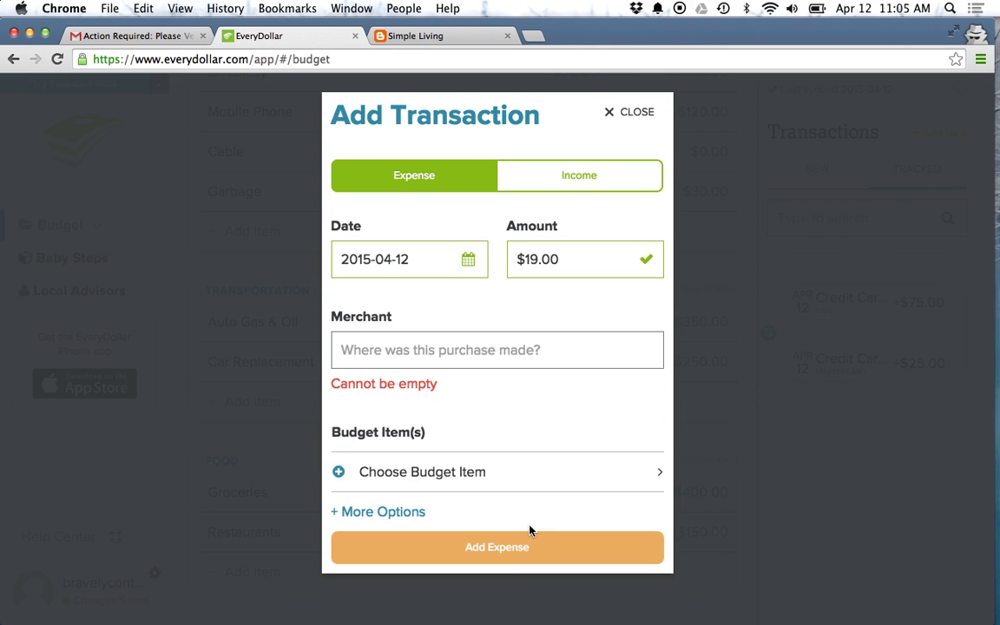
click(521, 362)
click(631, 119)
scroll(759, 323, up, 10)
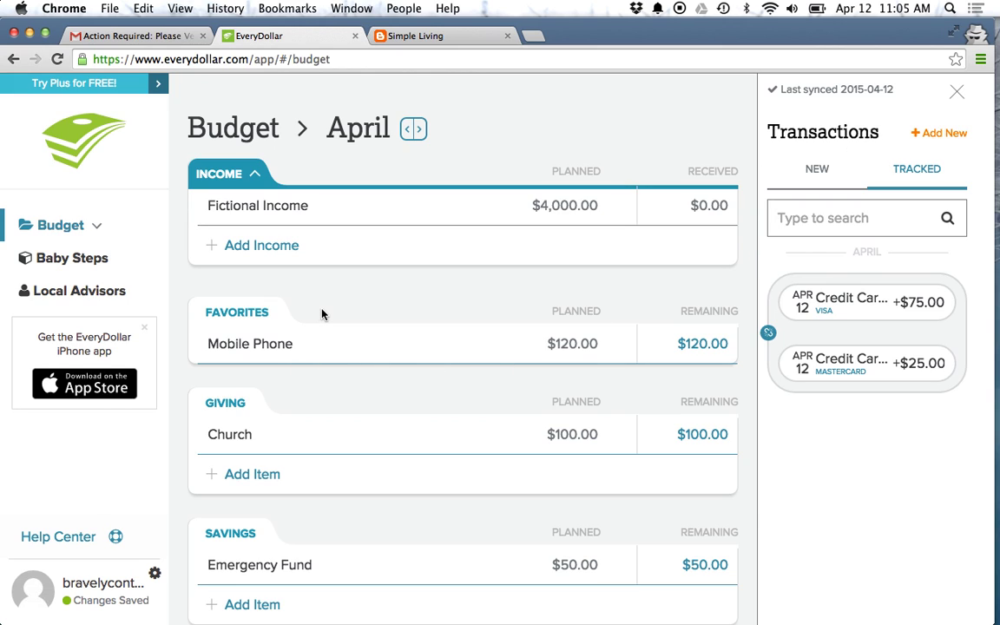
Step: Add an April income line named 'Wife Makes Bank' with a planned amount of $10,000
click(261, 260)
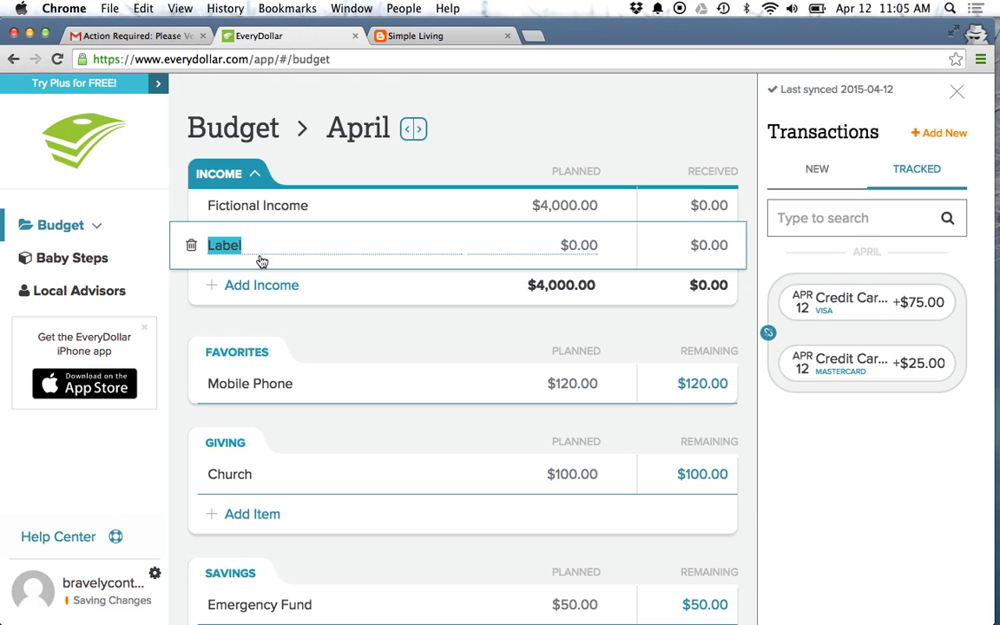
text(Wife Makes Bank)
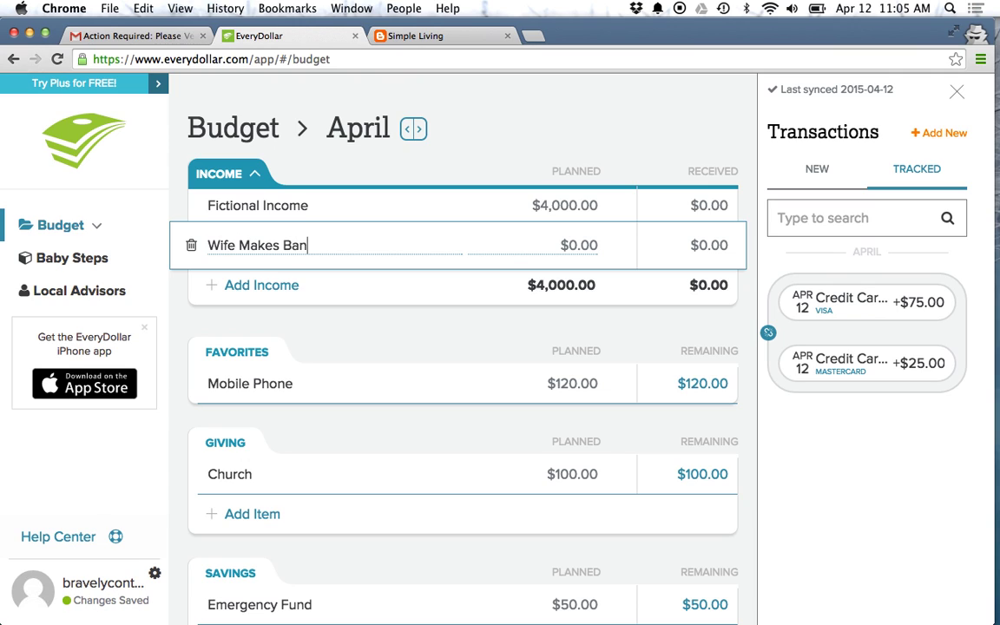
click(572, 250)
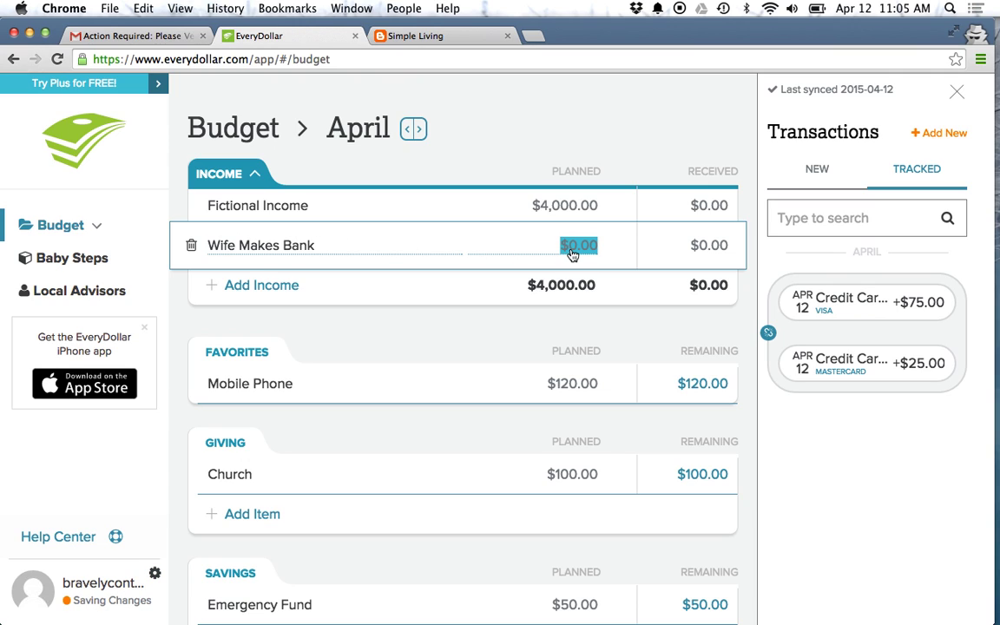
text(10000)
key(Return)
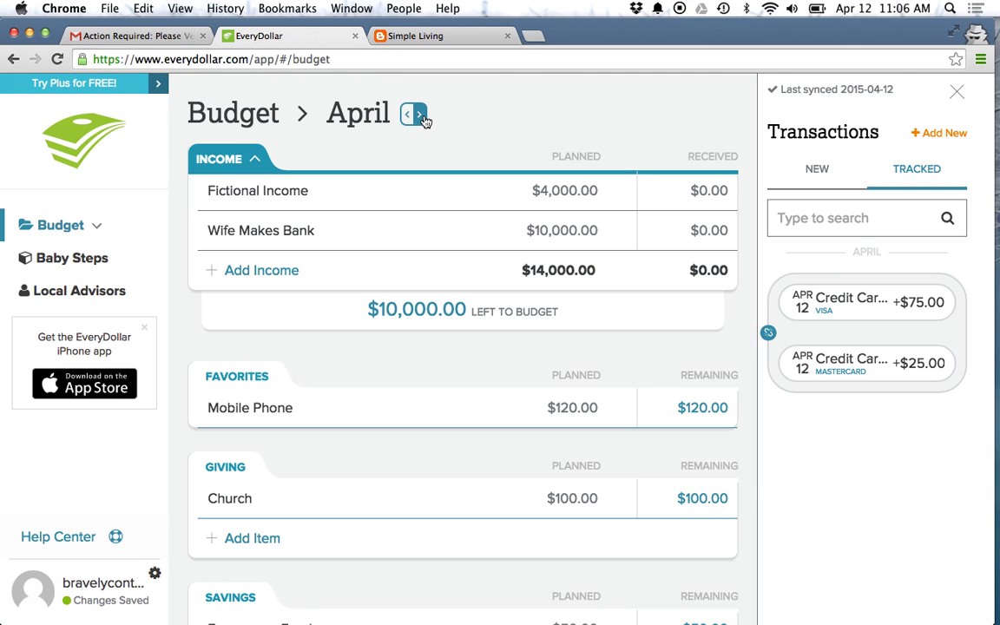
Step: Move to May, start its budget as a copy of April's, and bring up the help options
click(421, 120)
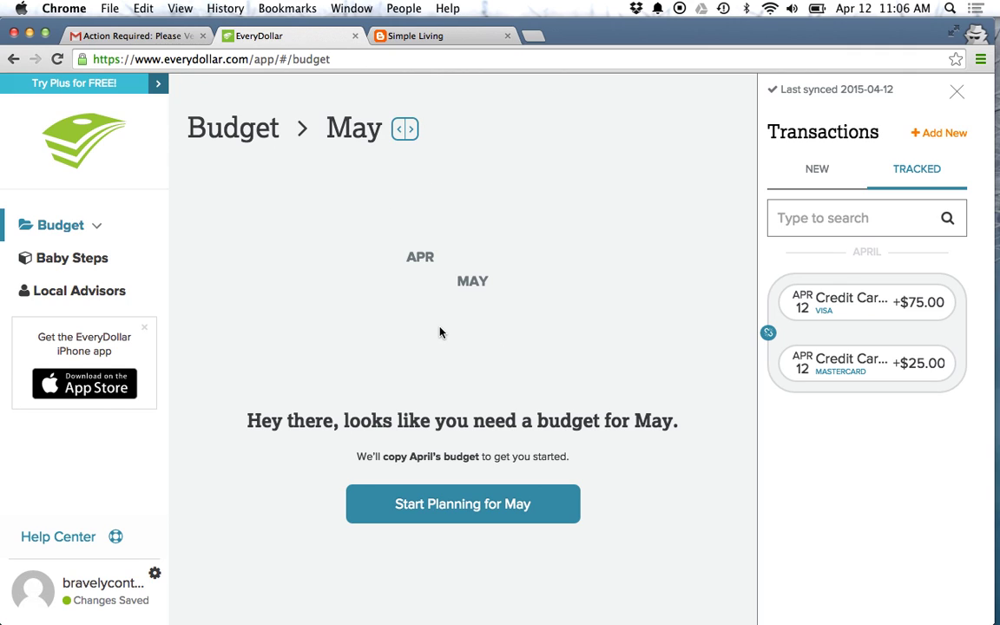
click(443, 521)
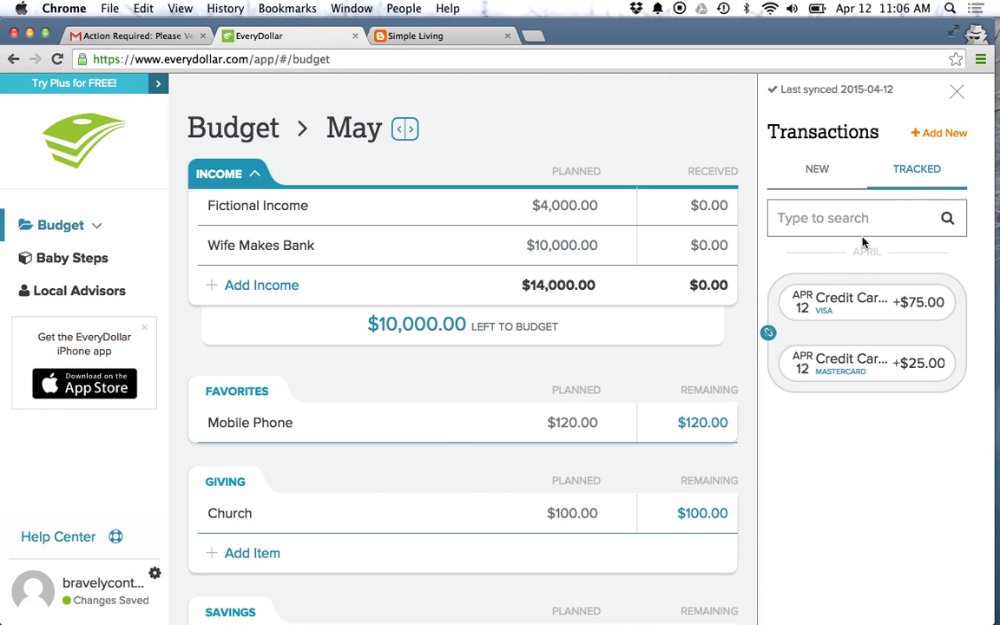
click(77, 540)
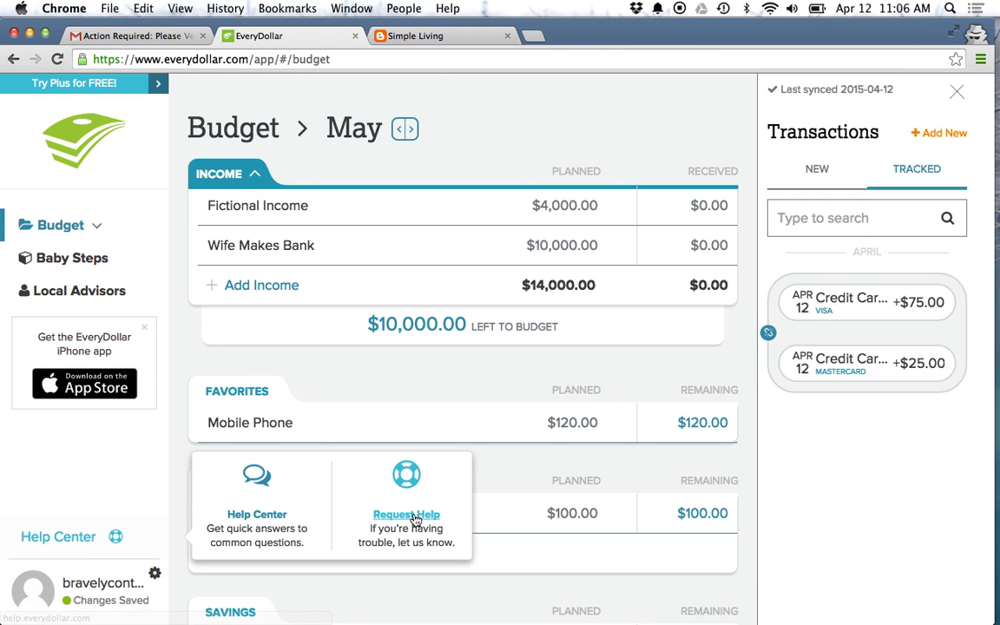
Step: Review Baby Steps progress: $50 saved and $950 left toward the $1,000 emergency fund
click(90, 261)
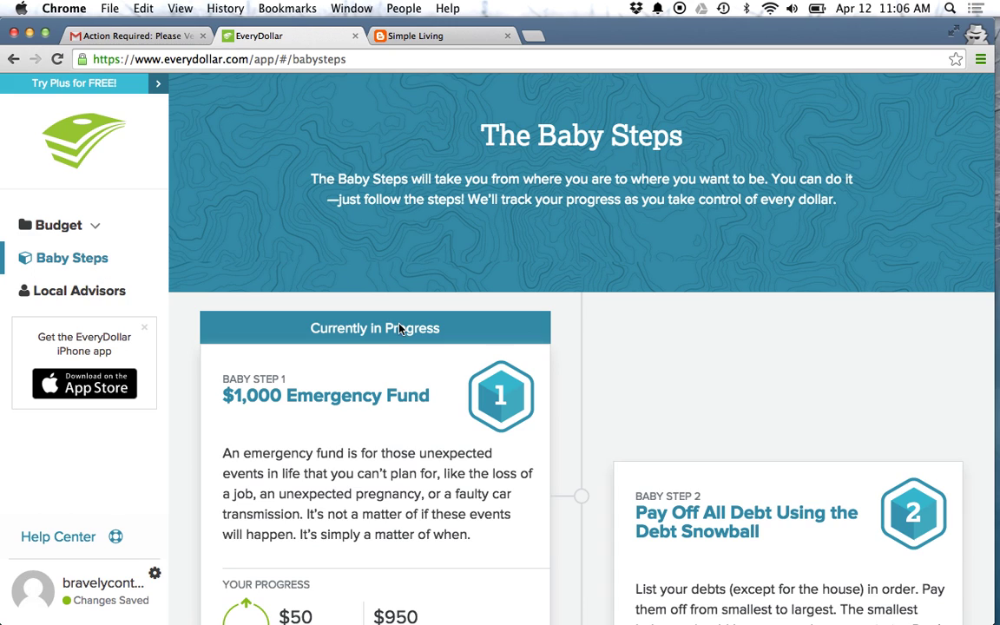
scroll(587, 346, down, 3)
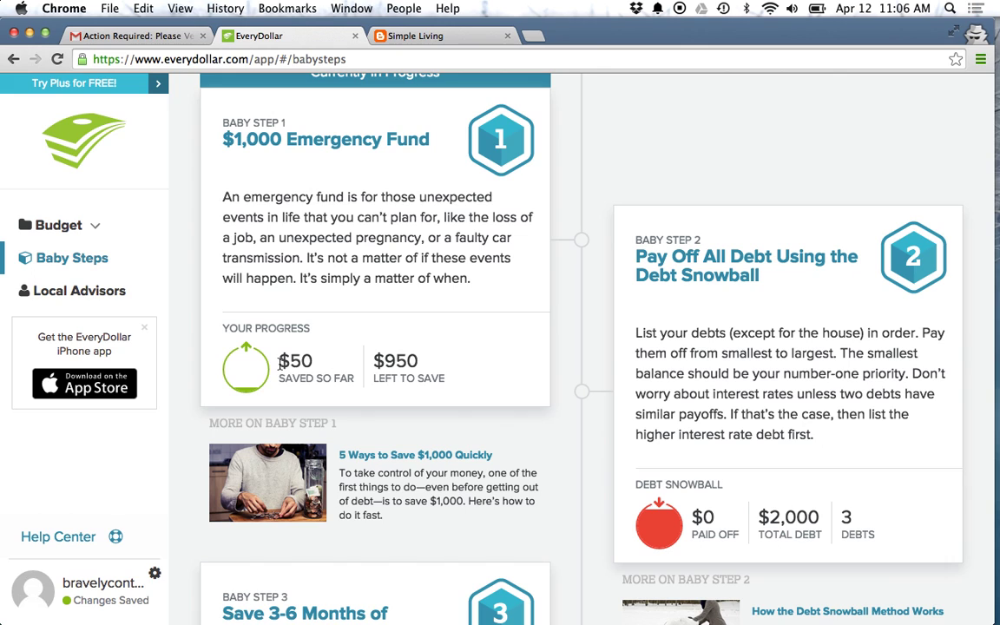
drag(280, 363, 419, 356)
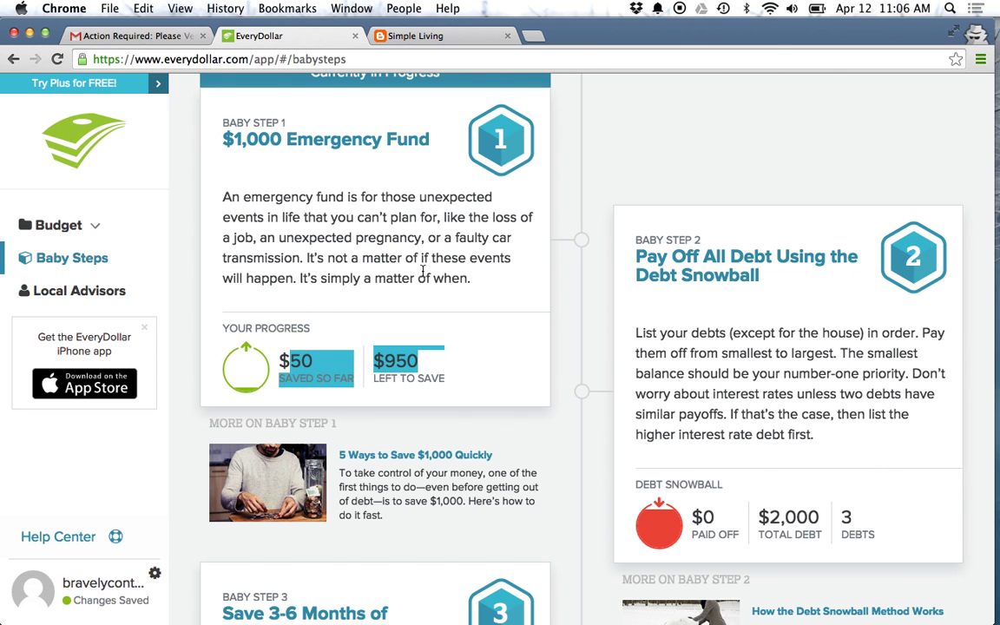
scroll(423, 270, up, 3)
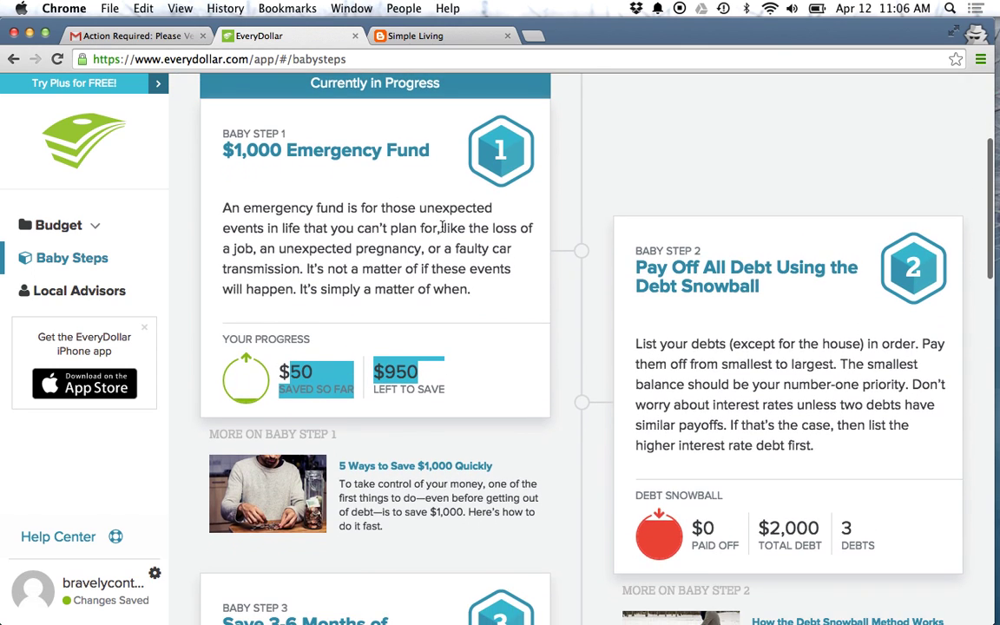
click(710, 525)
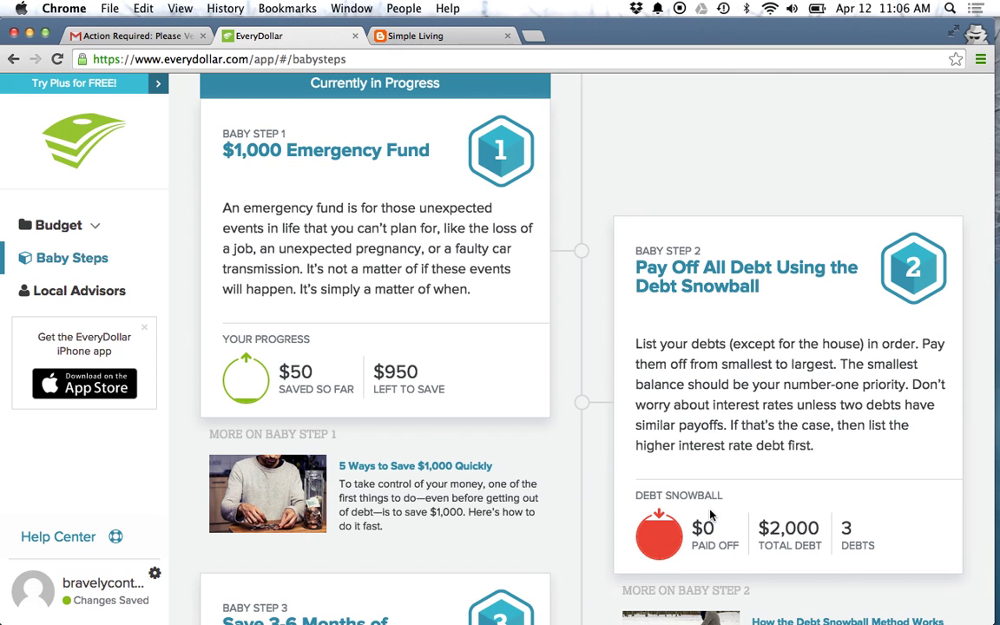
scroll(710, 514, down, 2)
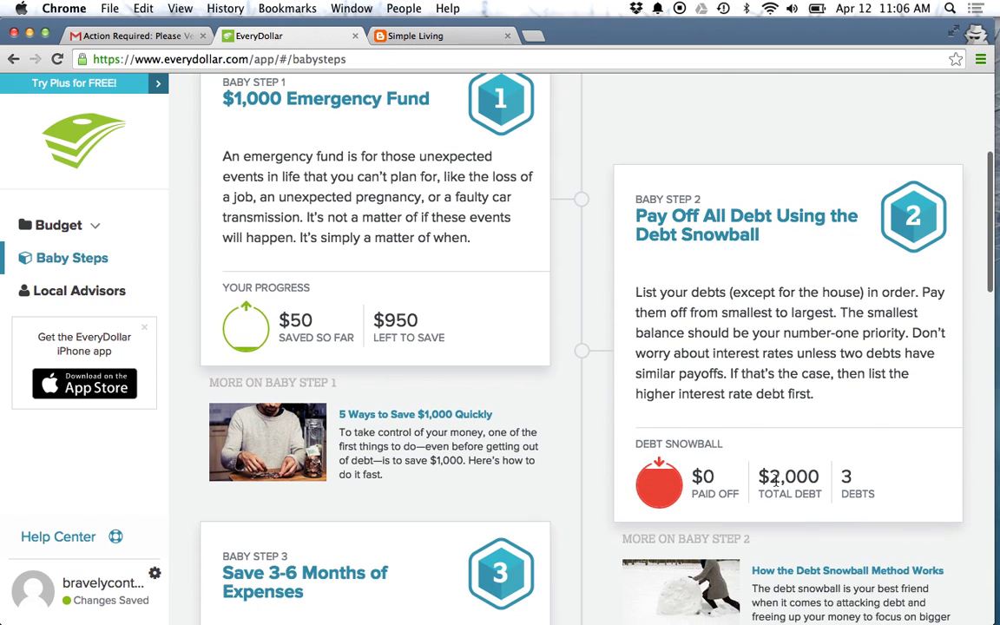
scroll(556, 408, up, 5)
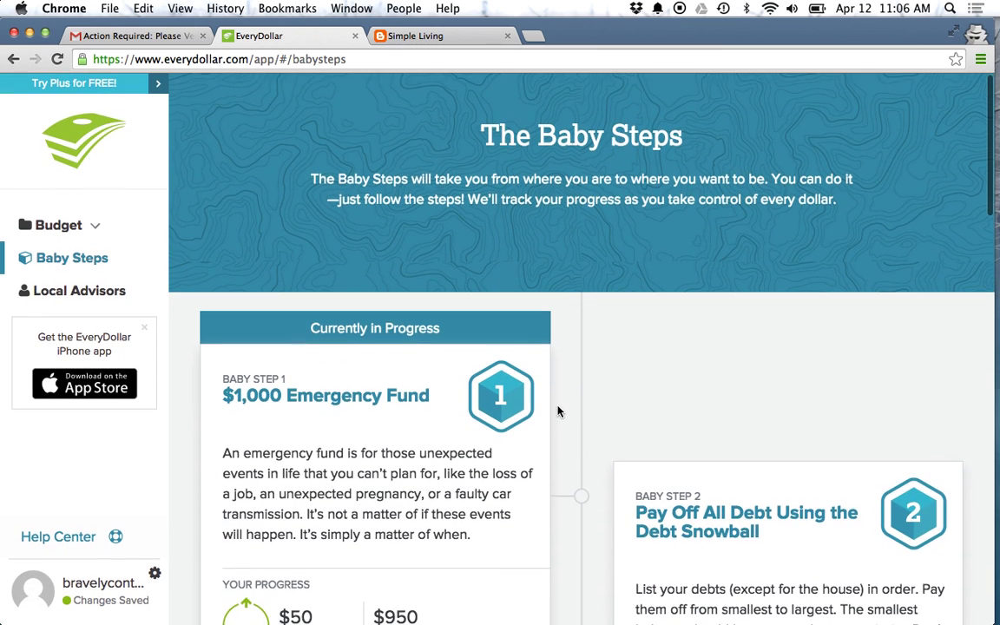
scroll(558, 410, down, 2)
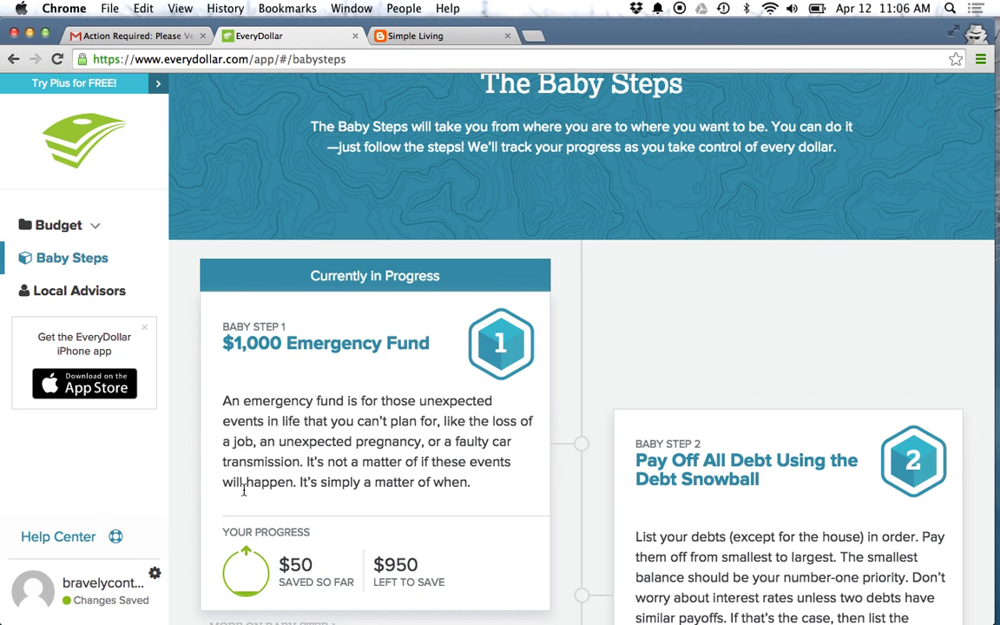
scroll(248, 460, up, 2)
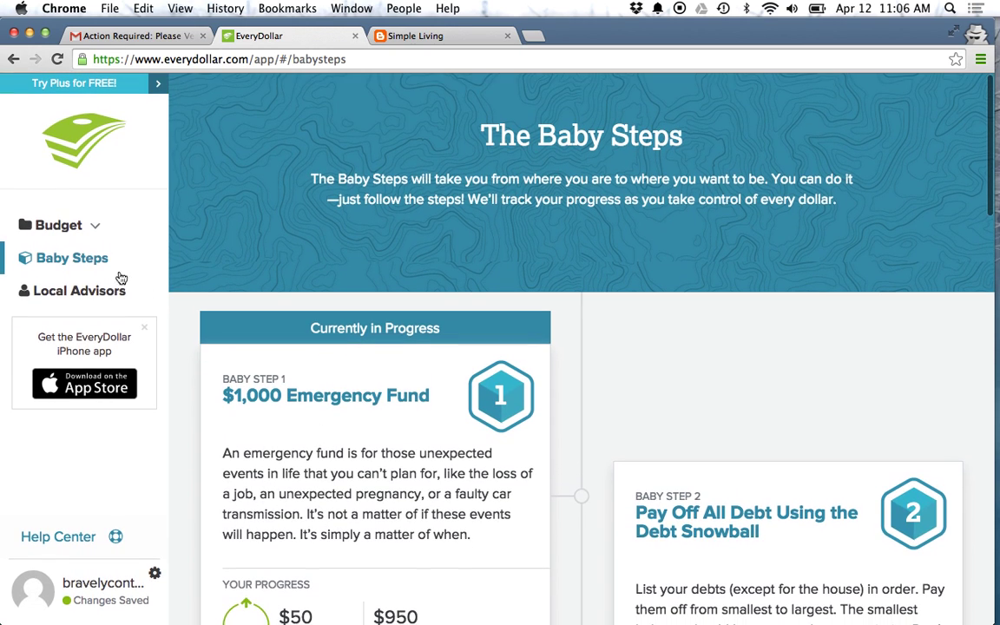
Step: Go back to the May budget and review Fictional Income and Wife Makes Bank totaling $14,000.00
click(67, 226)
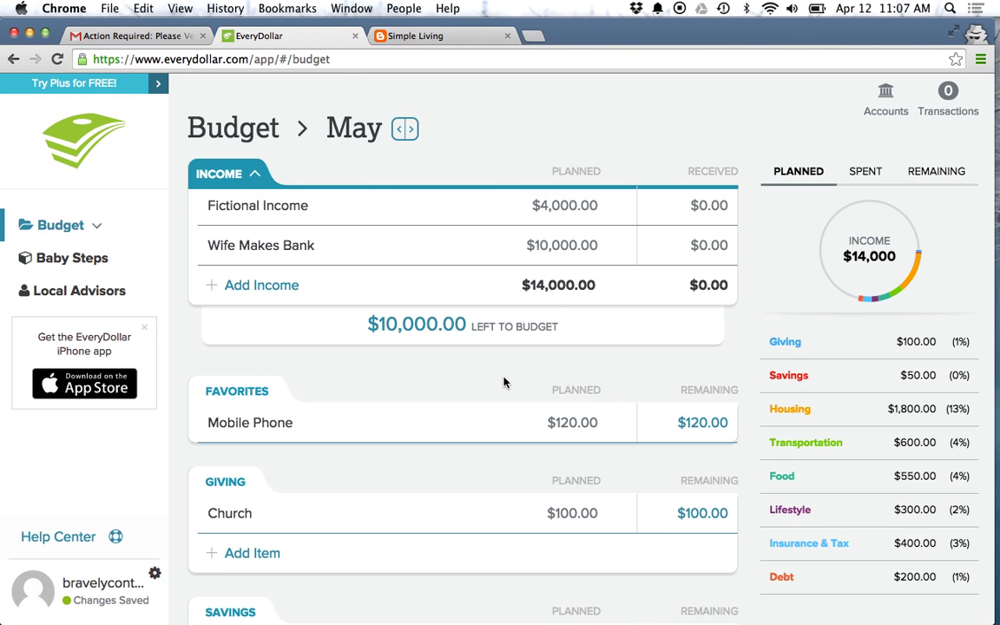
scroll(504, 384, down, 3)
scroll(505, 384, down, 3)
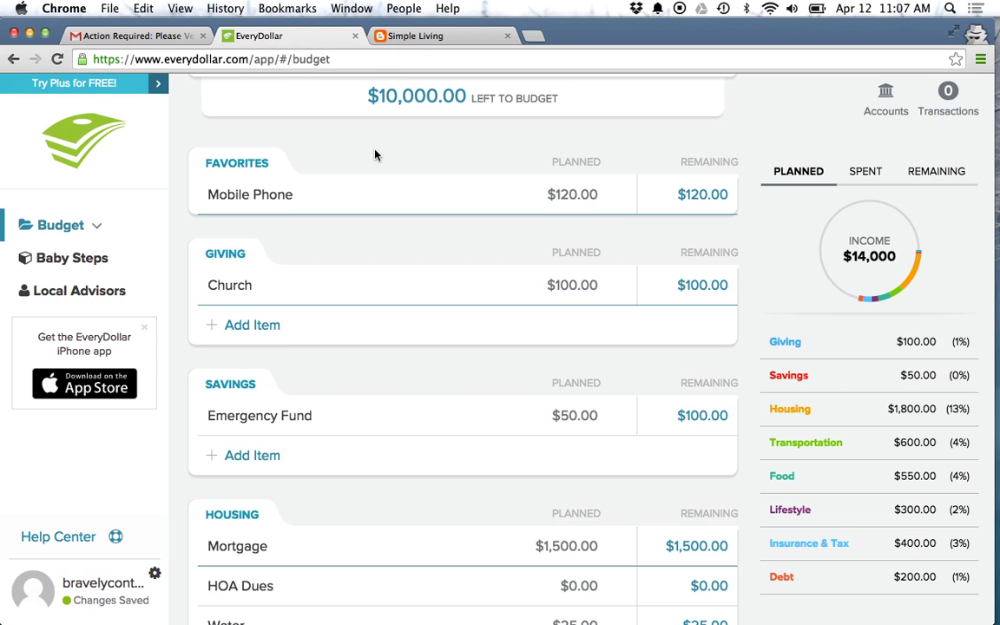
scroll(373, 152, up, 5)
scroll(374, 154, down, 1)
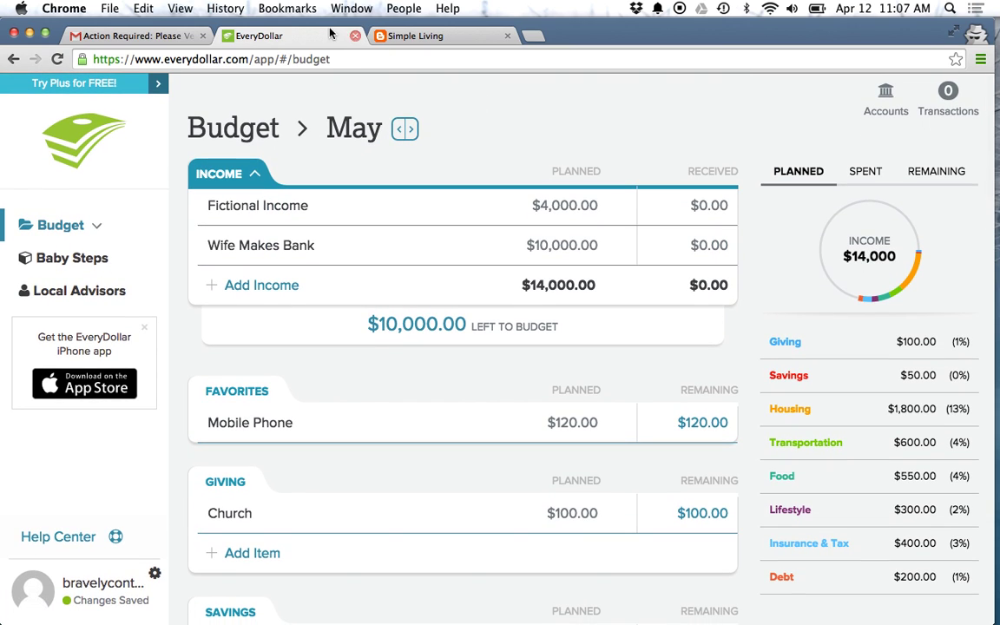